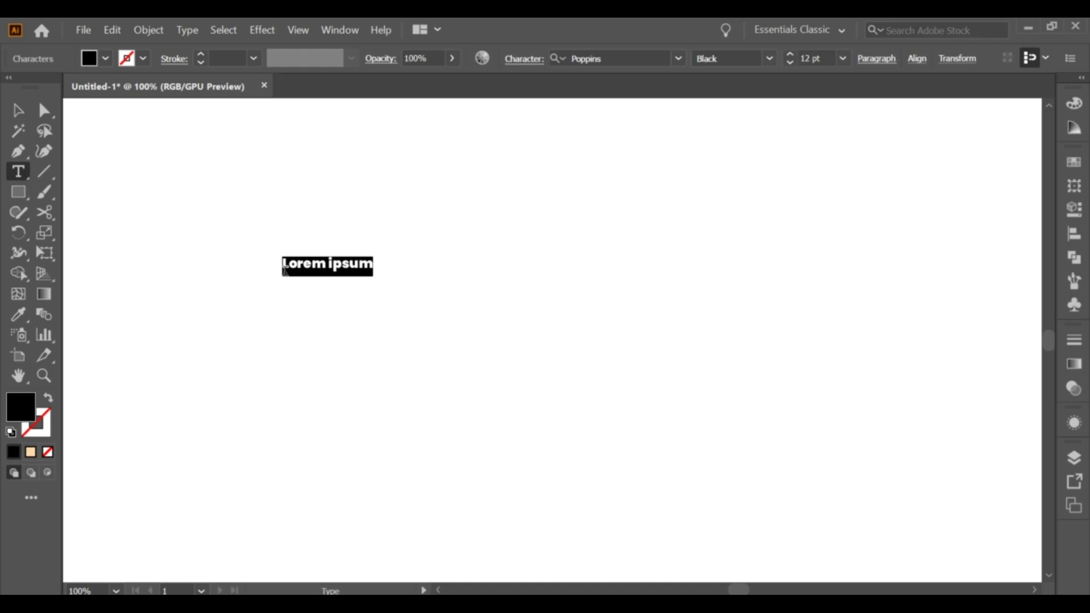
pyautogui.write('F')
# Step: Set the letter F in a bold Montserrat weight
pyautogui.click(17, 110)
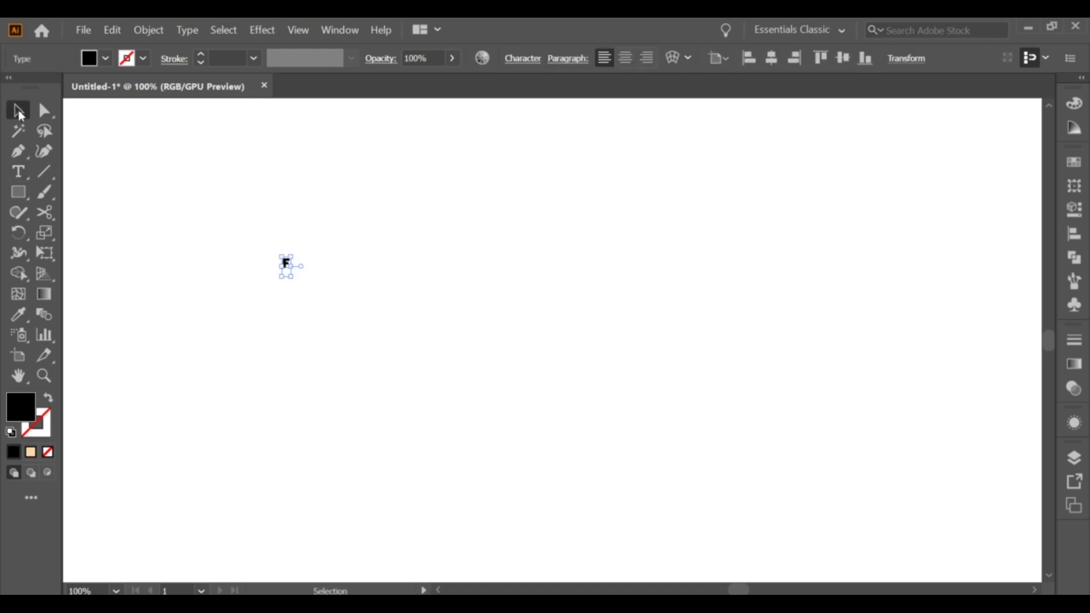
pyautogui.click(522, 58)
pyautogui.click(462, 84)
pyautogui.write('MO')
pyautogui.click(507, 420)
pyautogui.click(553, 448)
# Step: Enlarge the F, move it to the page centre, and convert it to outlines
pyautogui.click(287, 275)
pyautogui.moveTo(285, 275); pyautogui.dragTo(274, 378)
pyautogui.moveTo(280, 289); pyautogui.dragTo(499, 420)
pyautogui.rightClick(478, 478)
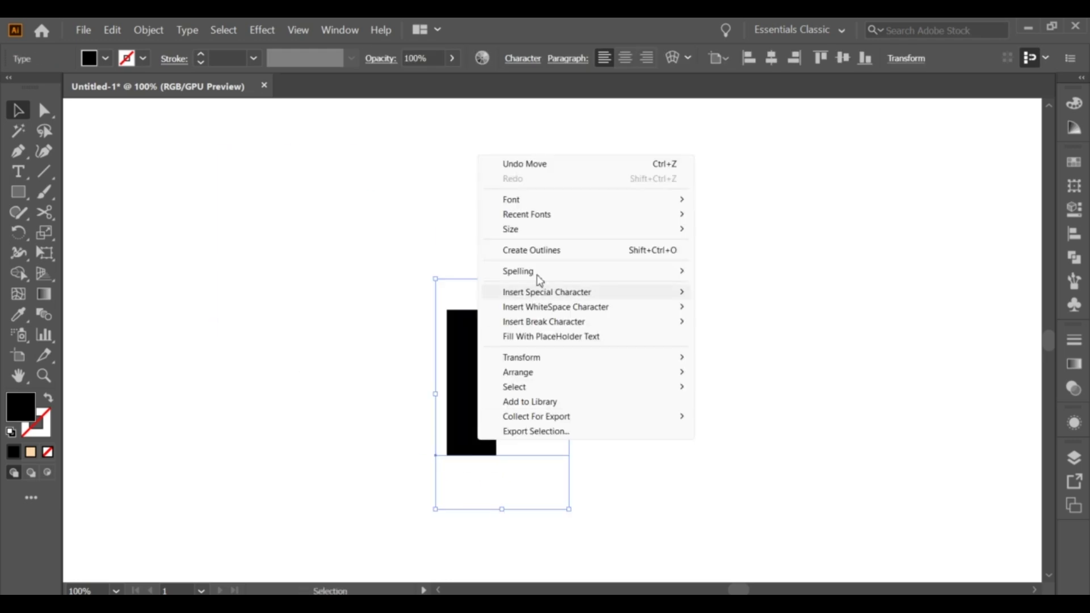
pyautogui.click(531, 249)
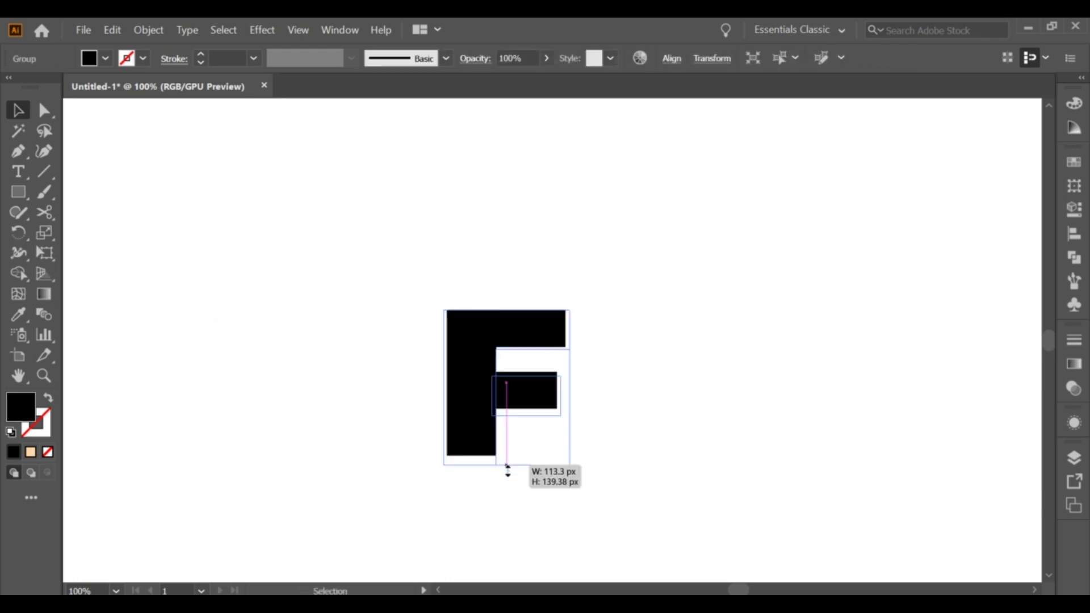
pyautogui.moveTo(508, 455); pyautogui.dragTo(521, 484)
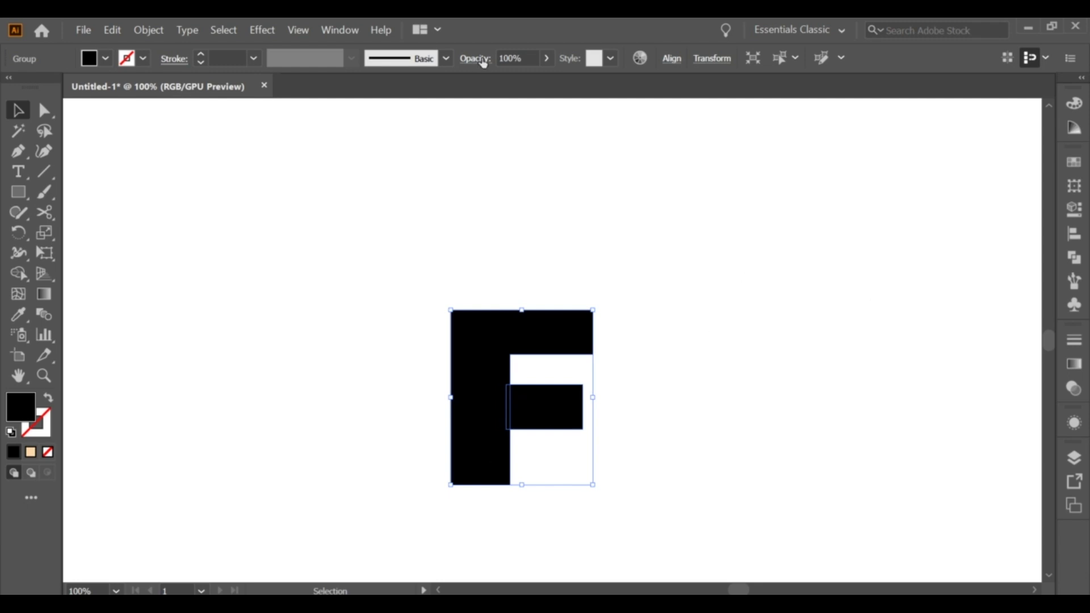
# Step: Lower the F's opacity to 58% and unite its pieces with Pathfinder
pyautogui.click(518, 58)
pyautogui.scroll(-3, 518, 58)
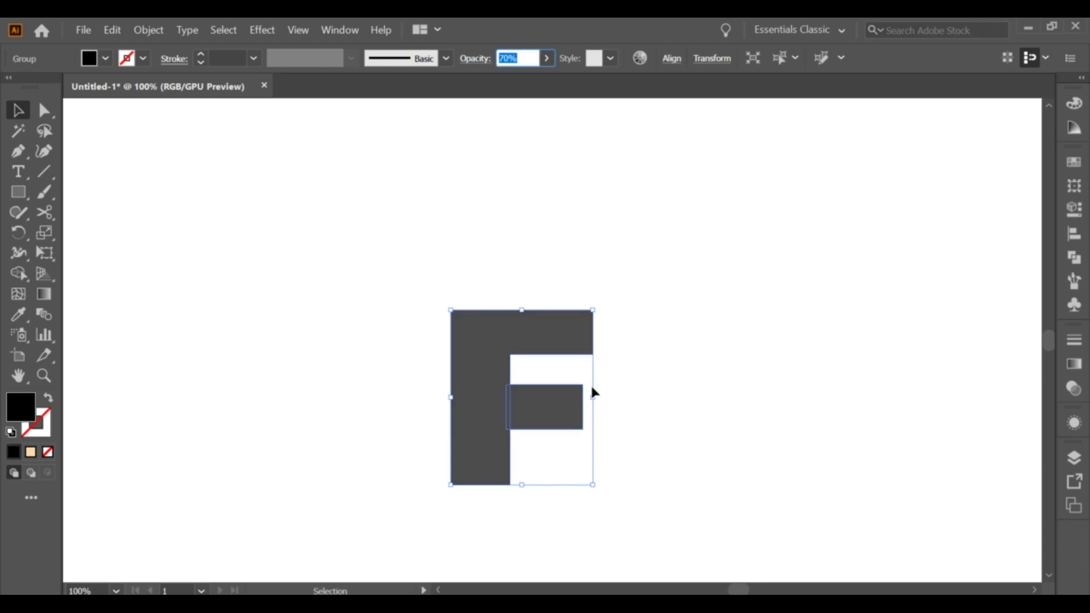
pyautogui.click(1076, 257)
pyautogui.click(873, 206)
pyautogui.click(829, 195)
pyautogui.click(574, 407)
pyautogui.scroll(-5, 529, 57)
pyautogui.scroll(-5, 528, 57)
pyautogui.scroll(-5, 529, 56)
pyautogui.click(572, 231)
pyautogui.click(528, 328)
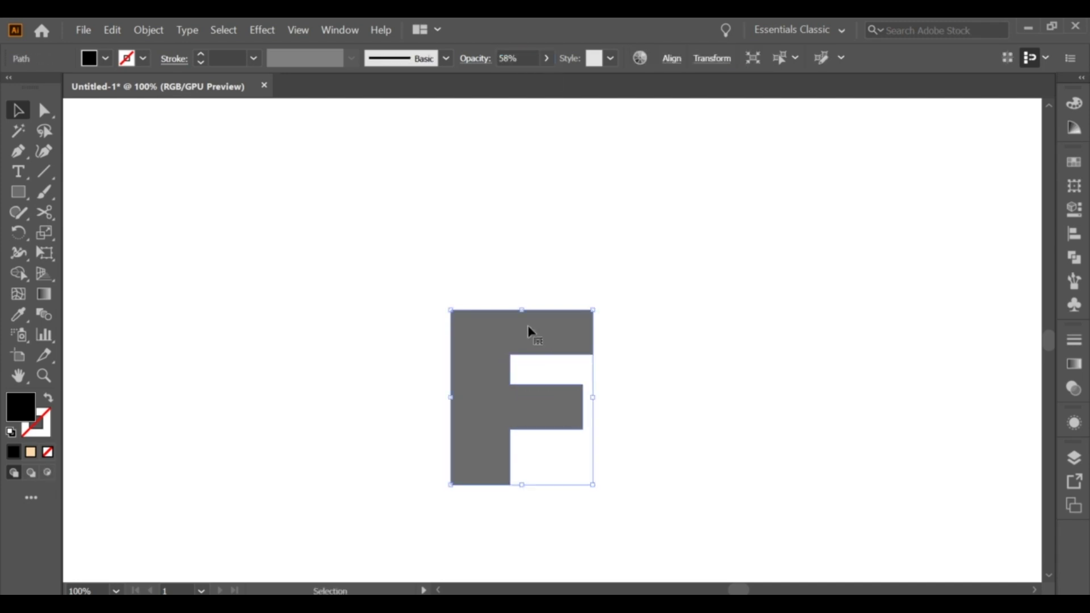
# Step: Drag the F's corner anchors with Direct Selection so the stem tapers slightly
pyautogui.press('a')
pyautogui.moveTo(615, 291); pyautogui.dragTo(585, 354)
pyautogui.moveTo(511, 430); pyautogui.dragTo(505, 430)
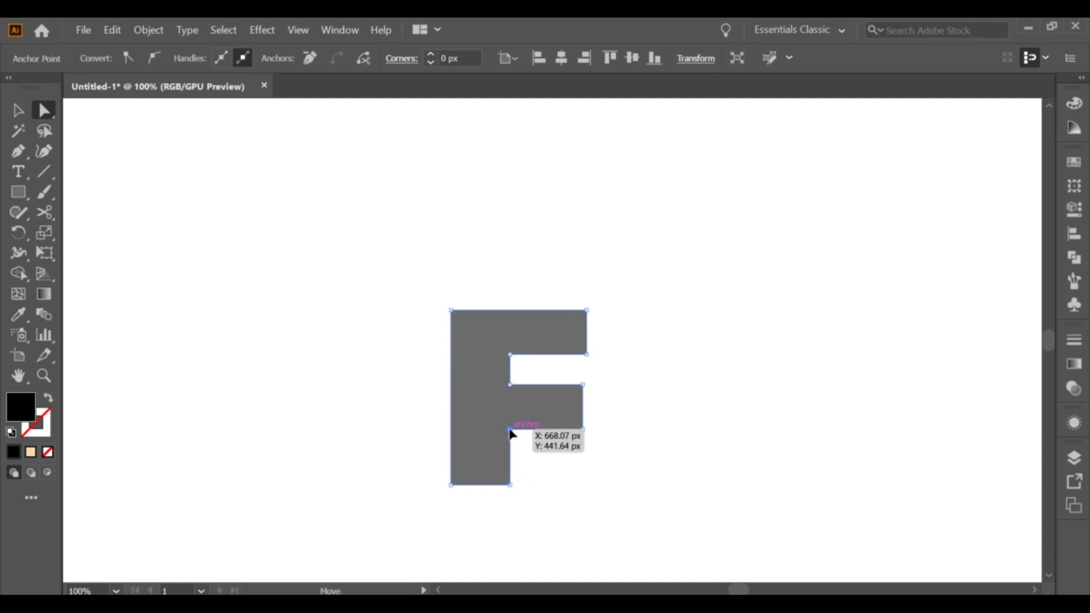
pyautogui.click(514, 489)
pyautogui.moveTo(510, 485)
pyautogui.mouseDown()
pyautogui.moveTo(508, 494)
pyautogui.moveTo(448, 495)
pyautogui.mouseUp()
pyautogui.click(511, 487)
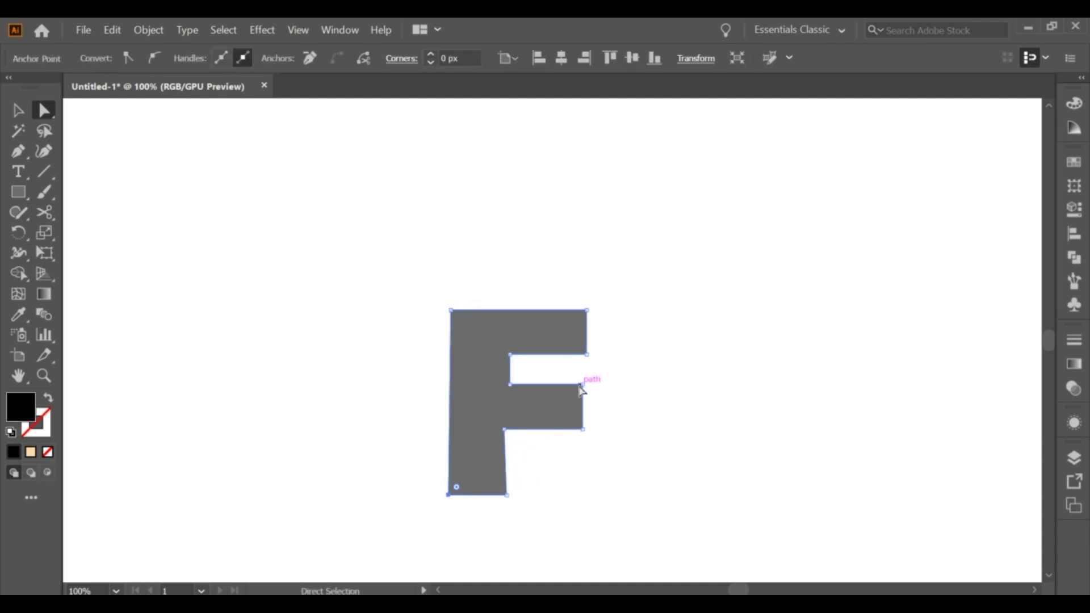
pyautogui.moveTo(509, 385); pyautogui.dragTo(507, 358)
# Step: Extend the middle arm flush with the top arm and tidy the stem's bottom corner
pyautogui.moveTo(580, 431); pyautogui.dragTo(586, 429)
pyautogui.moveTo(582, 385); pyautogui.dragTo(586, 385)
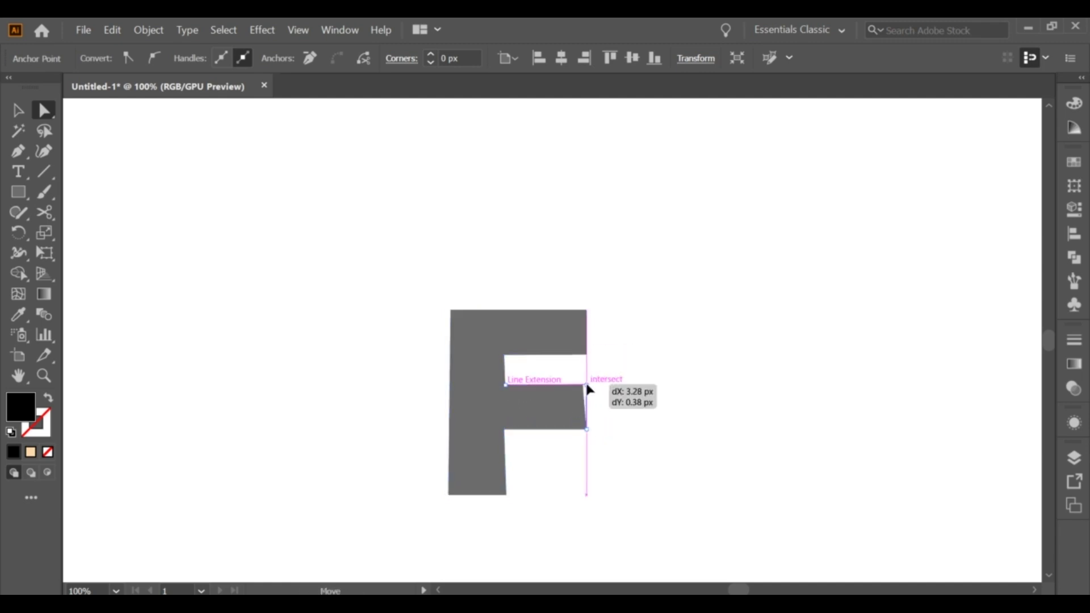
pyautogui.click(620, 373)
pyautogui.click(506, 496)
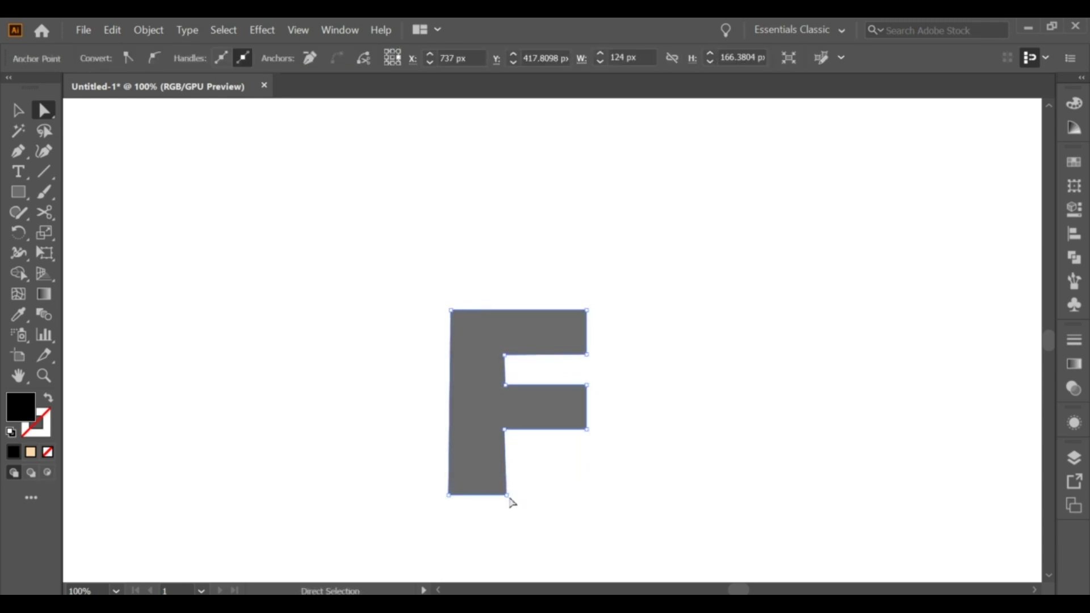
pyautogui.moveTo(507, 498); pyautogui.dragTo(505, 497)
pyautogui.click(529, 492)
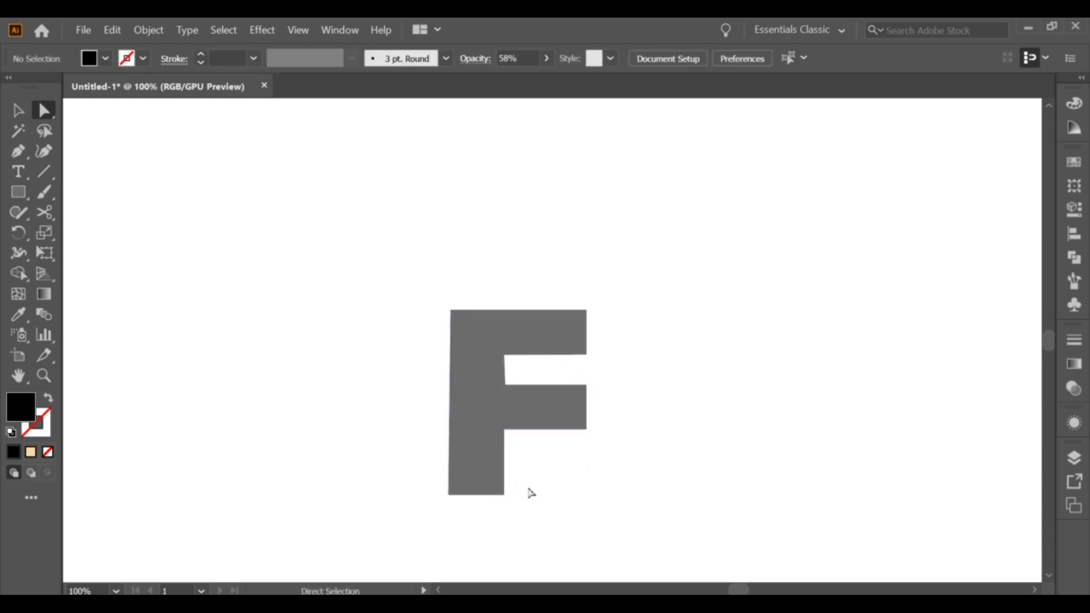
pyautogui.hotkey('ctrl', 'a')
# Step: Swap the F's fill and stroke in isolation mode, leaving an unfilled 1 pt outline
pyautogui.press('v')
pyautogui.click(270, 185)
pyautogui.doubleClick(514, 338)
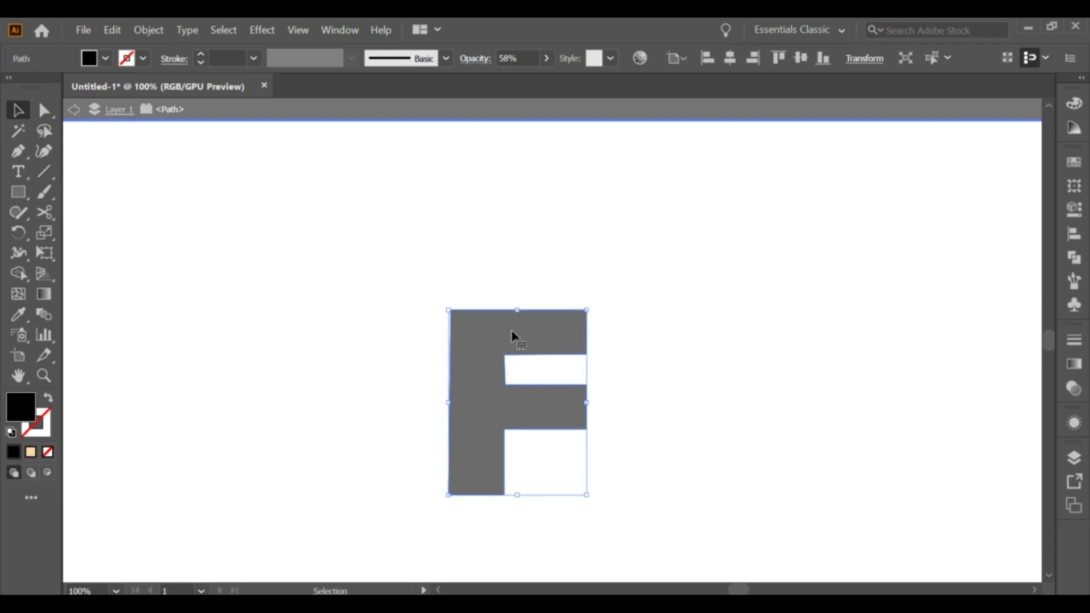
pyautogui.click(48, 399)
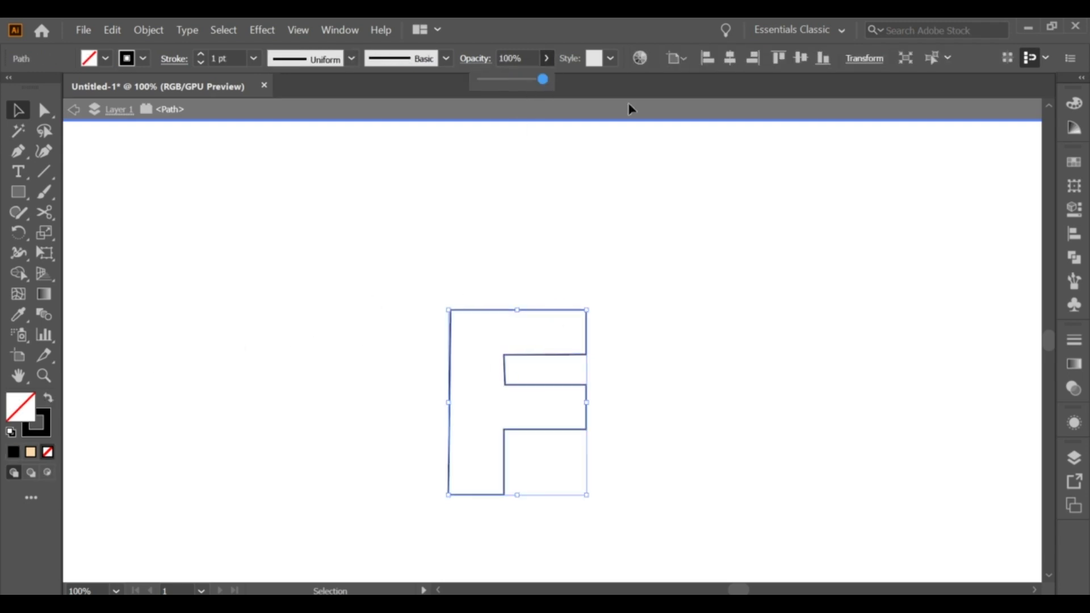
pyautogui.doubleClick(427, 203)
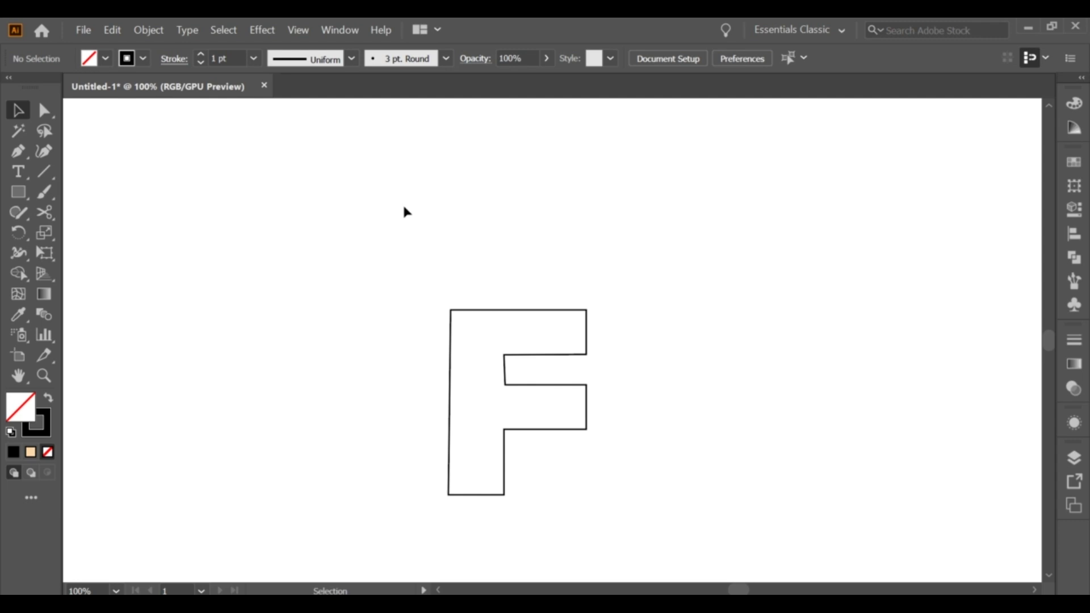
# Step: Draw a tall curved flame tip rising from the F's top-left corner
pyautogui.press('p')
pyautogui.click(449, 310)
pyautogui.moveTo(468, 269)
pyautogui.mouseDown()
pyautogui.moveTo(468, 237)
pyautogui.moveTo(491, 249)
pyautogui.mouseUp()
pyautogui.moveTo(521, 310); pyautogui.dragTo(558, 323)
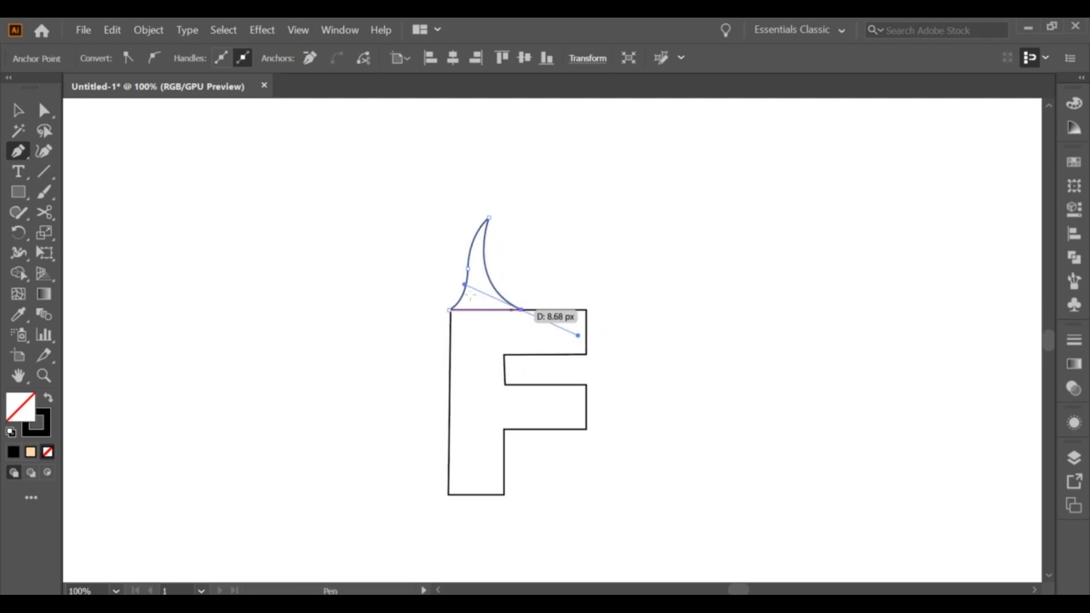
pyautogui.press('v')
pyautogui.click(167, 142)
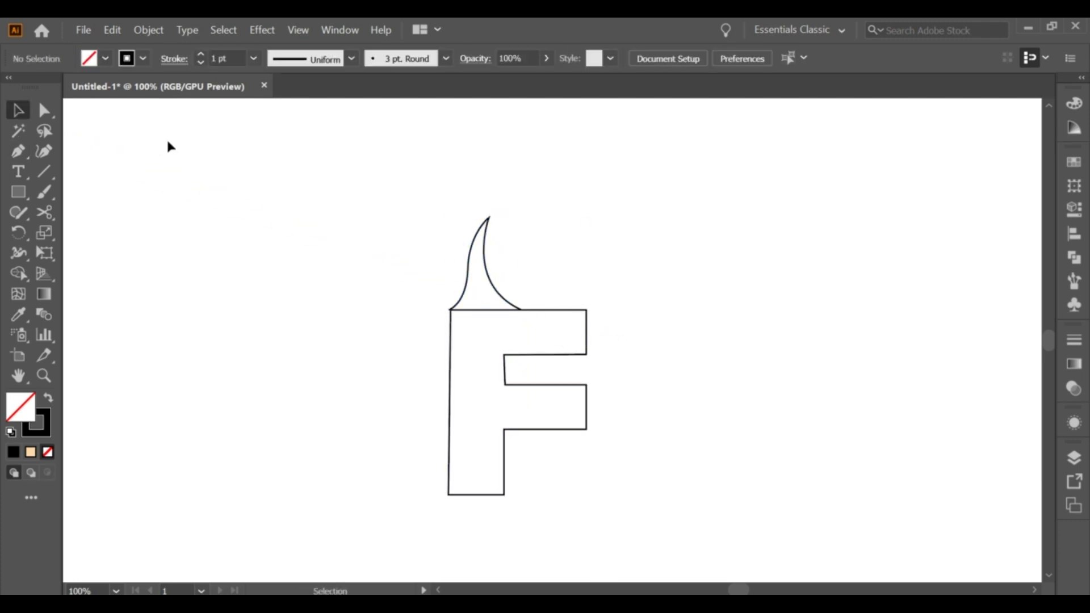
# Step: Draw a smaller flame curve over the top arm, ending at the middle arm's edge
pyautogui.press('p')
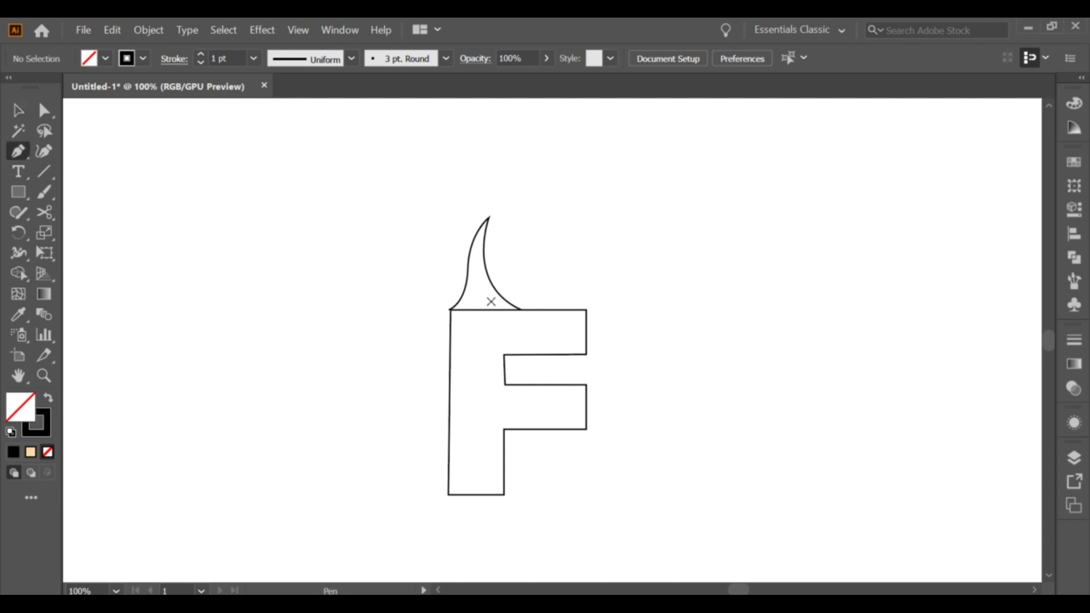
pyautogui.click(491, 298)
pyautogui.moveTo(539, 274); pyautogui.dragTo(562, 245)
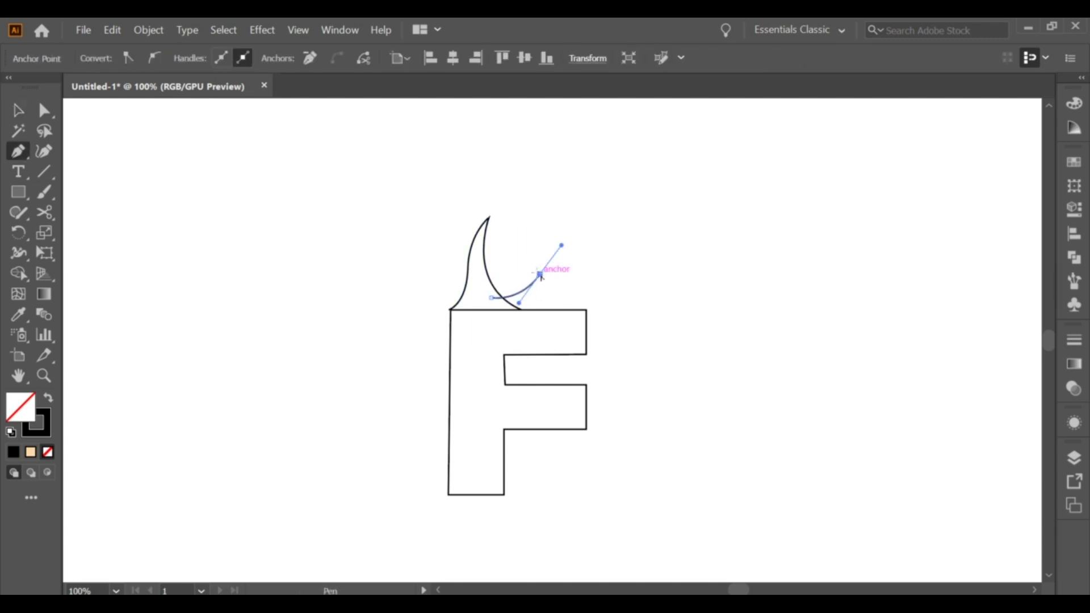
pyautogui.moveTo(562, 309); pyautogui.dragTo(591, 318)
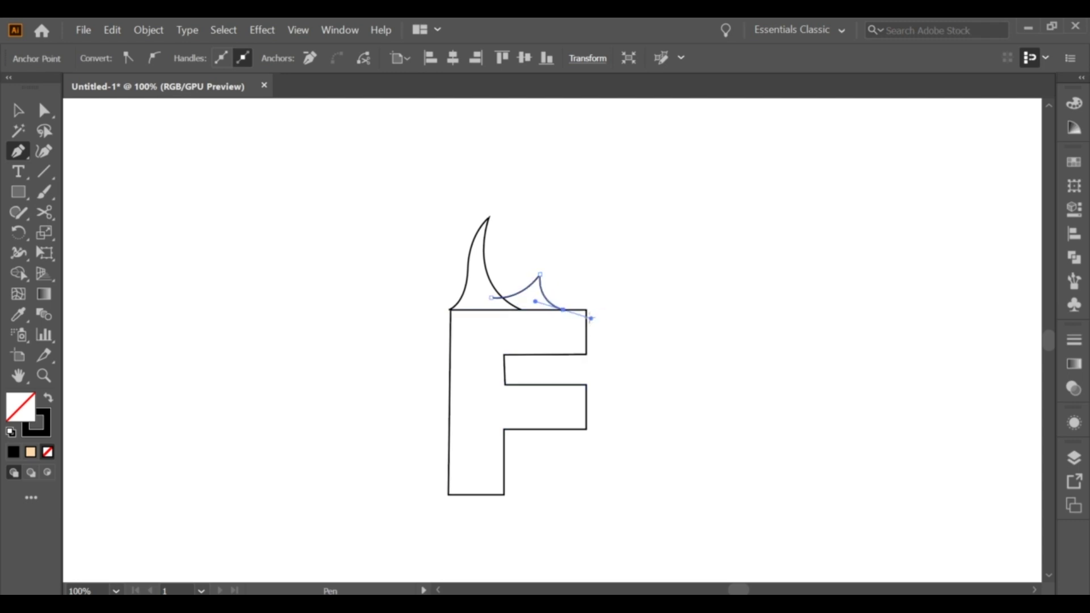
pyautogui.click(564, 354)
pyautogui.press('v')
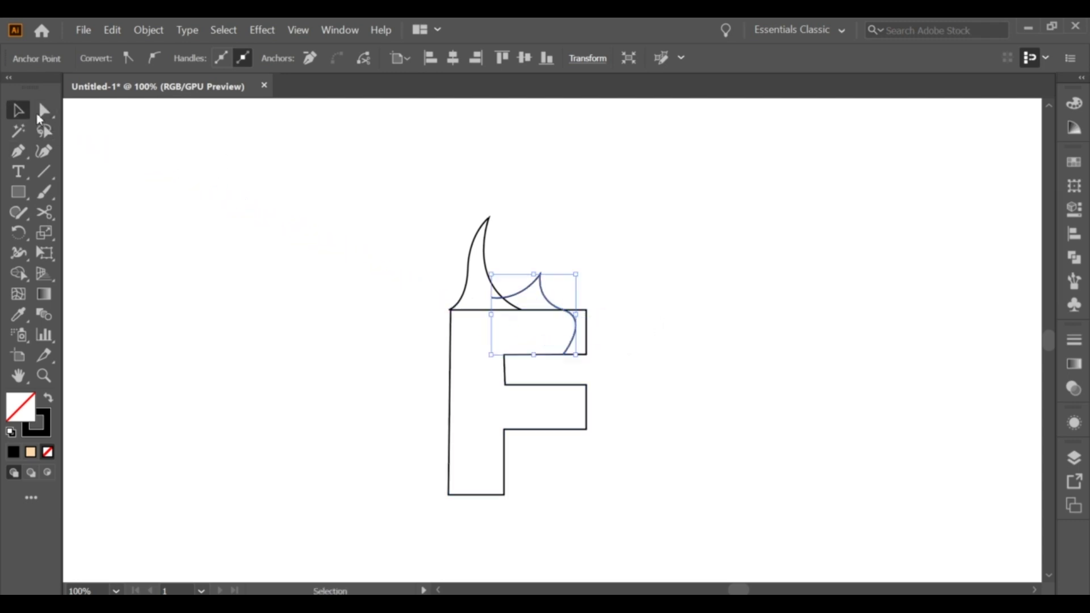
pyautogui.click(409, 188)
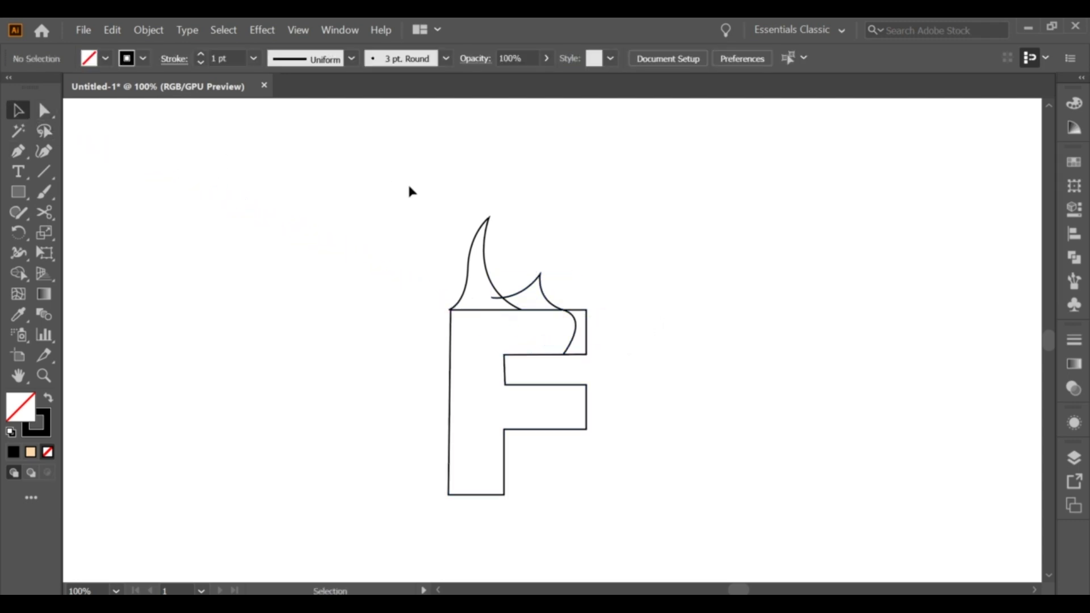
# Step: Refine the second flame's curve by adjusting its anchor with Direct Selection
pyautogui.click(575, 337)
pyautogui.click(45, 110)
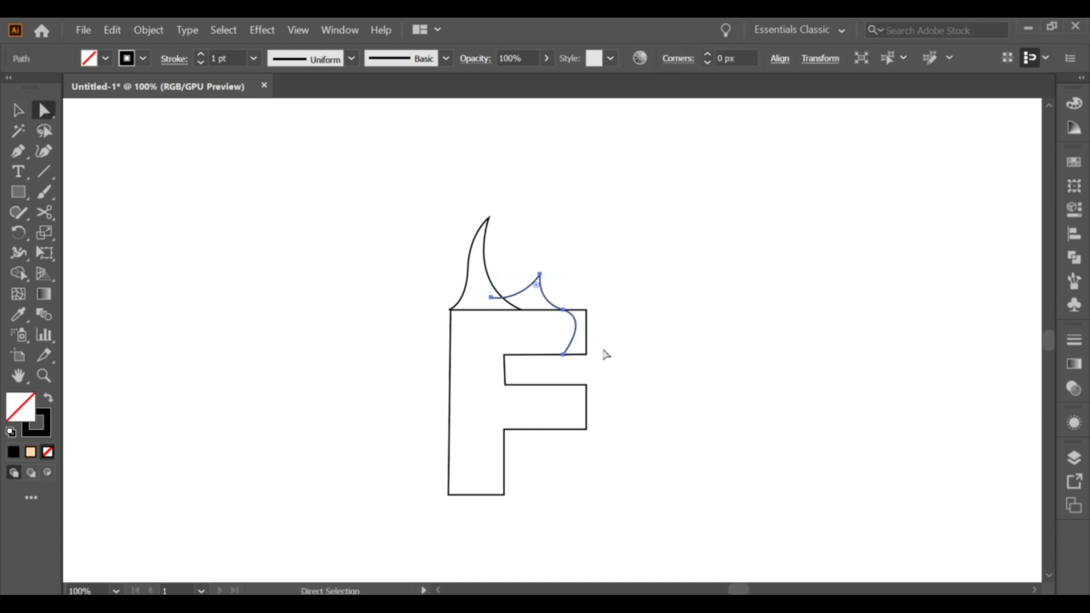
pyautogui.click(591, 318)
pyautogui.moveTo(594, 317); pyautogui.dragTo(592, 325)
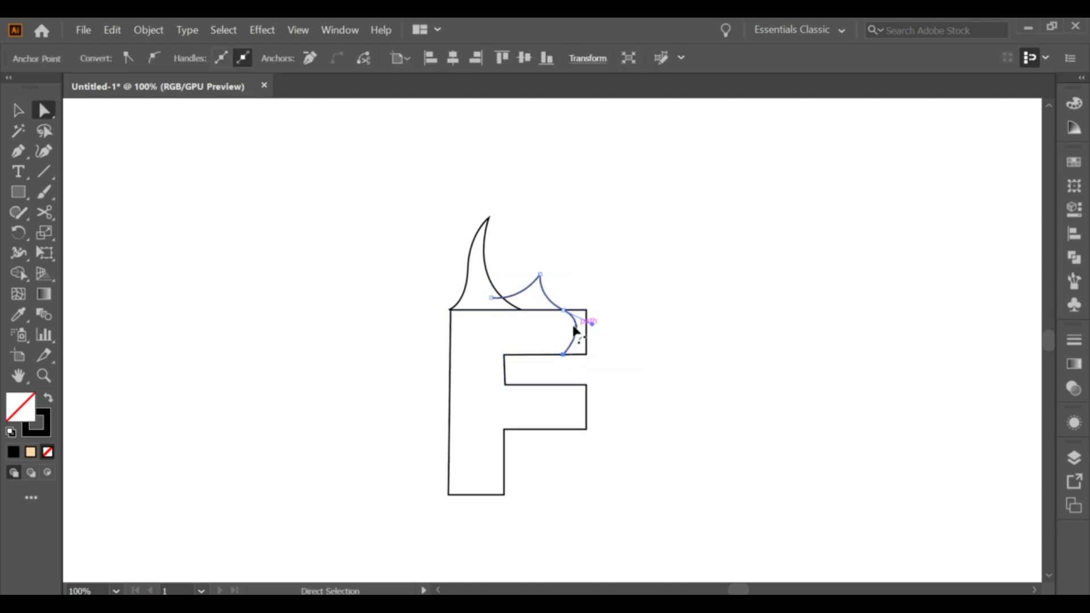
pyautogui.click(562, 311)
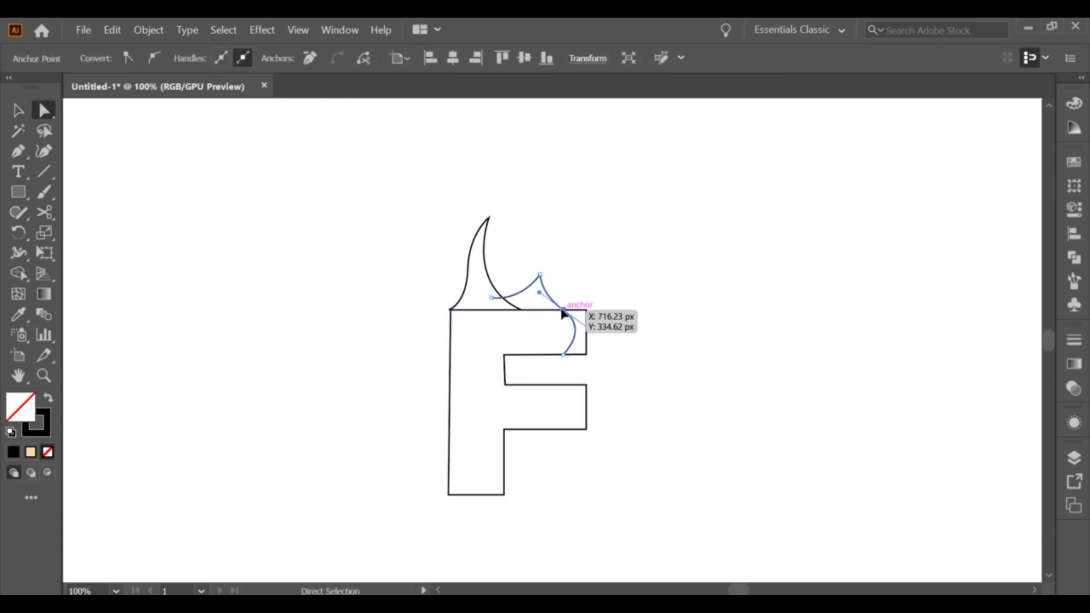
pyautogui.click(615, 306)
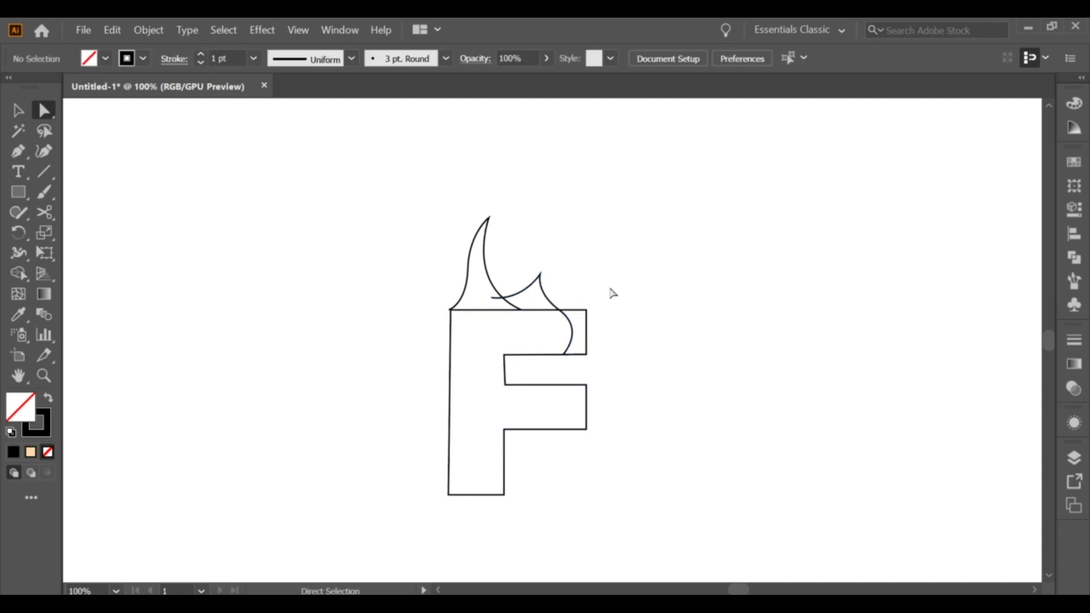
pyautogui.click(18, 153)
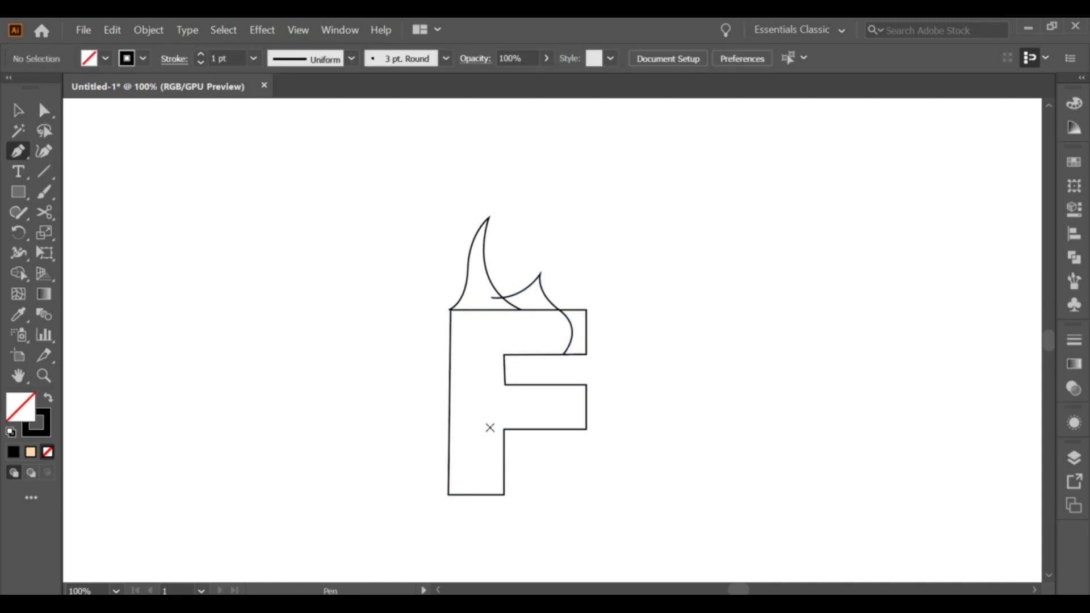
# Step: Draw a small flame peak on the middle arm's top edge
pyautogui.click(546, 384)
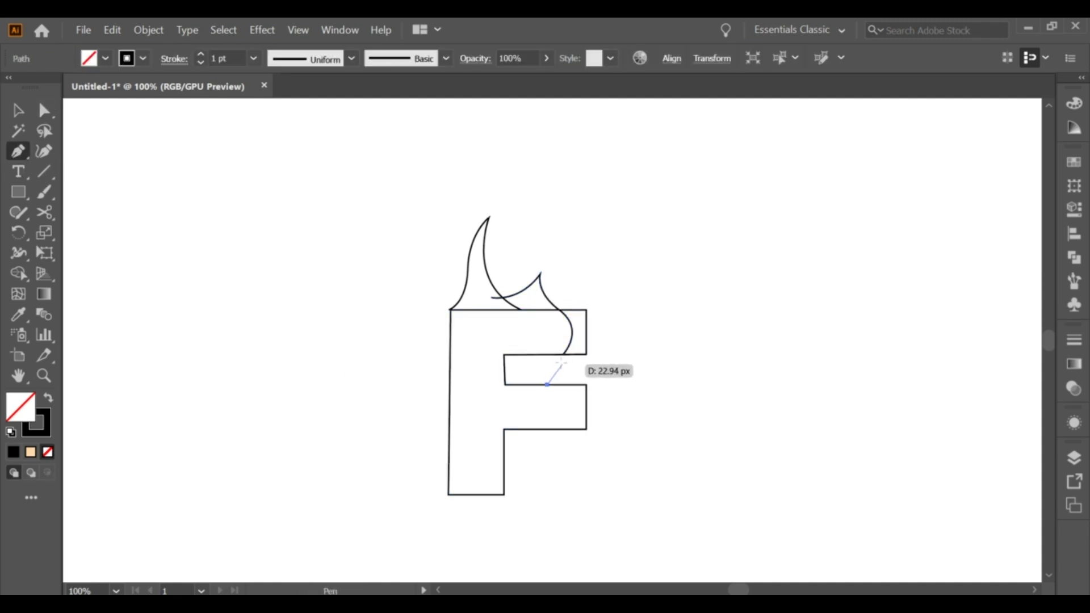
pyautogui.moveTo(562, 361); pyautogui.dragTo(573, 344)
pyautogui.hotkey('ctrl', 'z')
pyautogui.moveTo(587, 384); pyautogui.dragTo(607, 390)
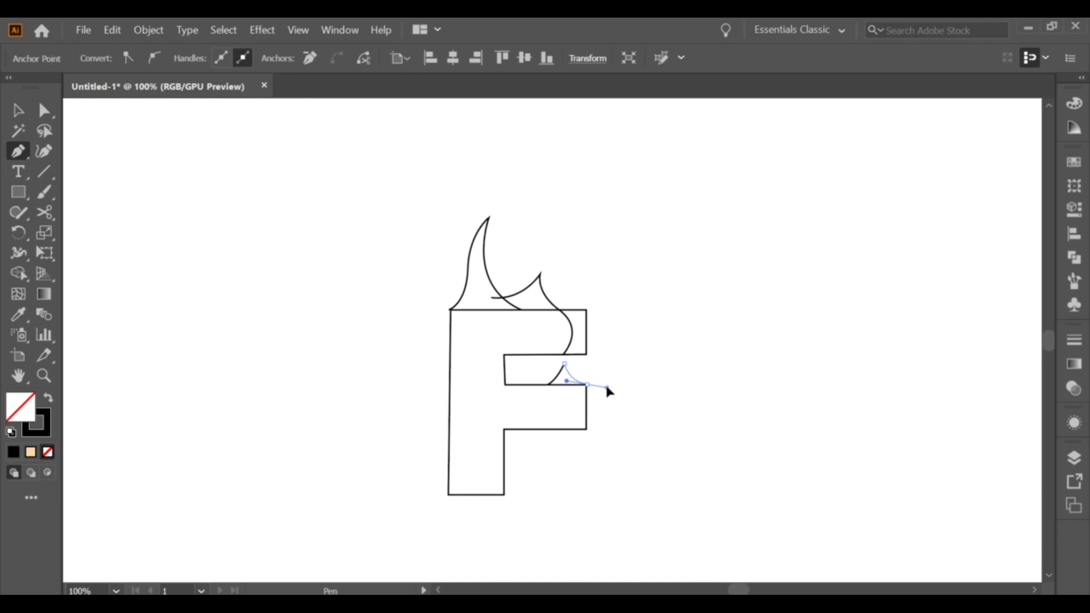
pyautogui.keyDown('ctrl'); pyautogui.click(183, 183); pyautogui.keyUp('ctrl')
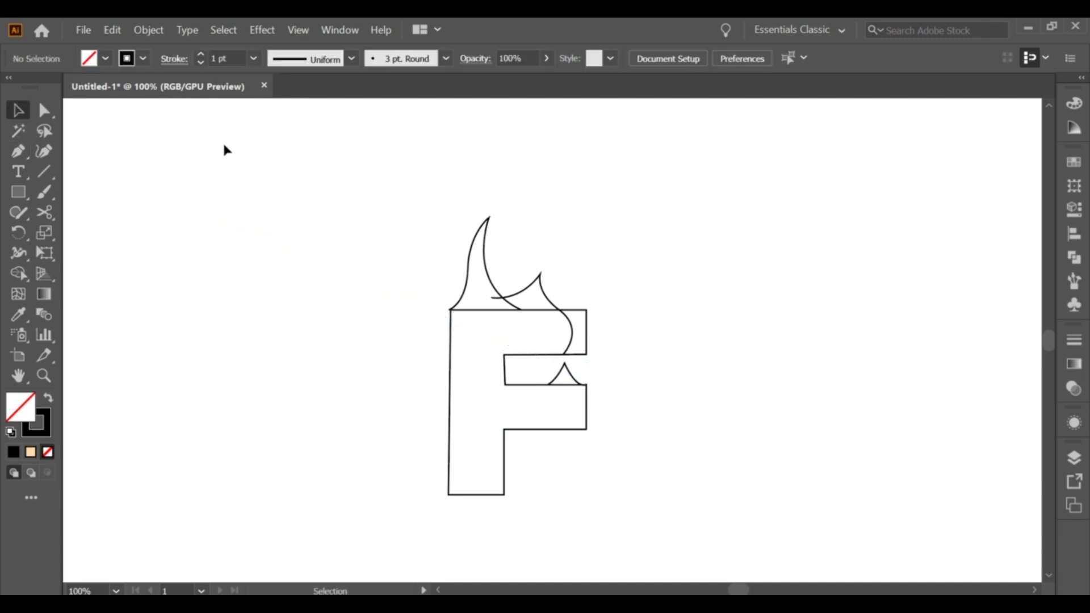
# Step: Draw a curve from the F's inner corner sweeping down through the lower arm
pyautogui.press('p')
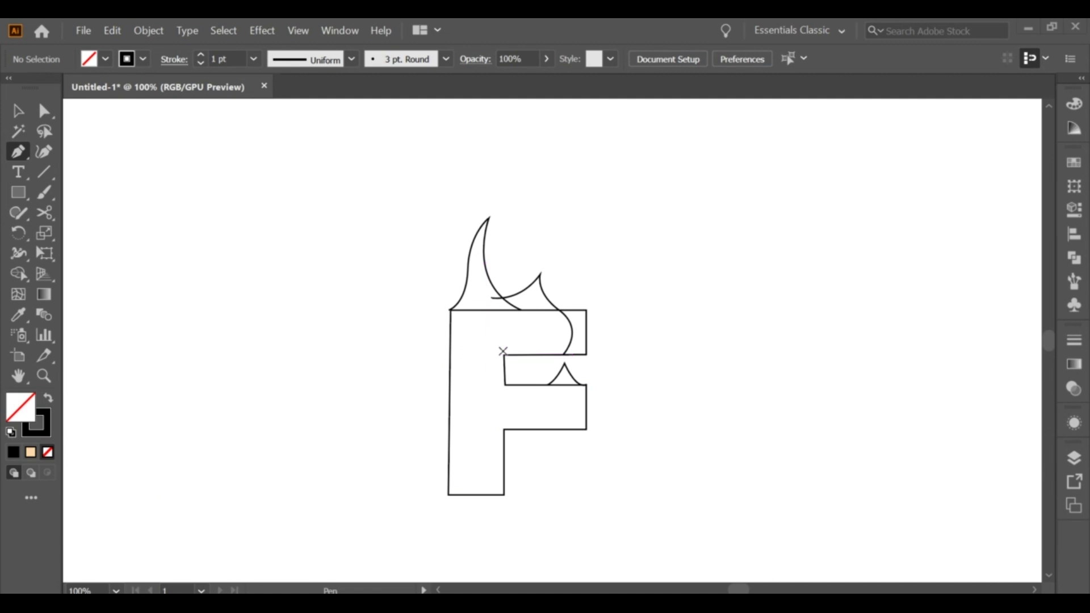
pyautogui.click(505, 355)
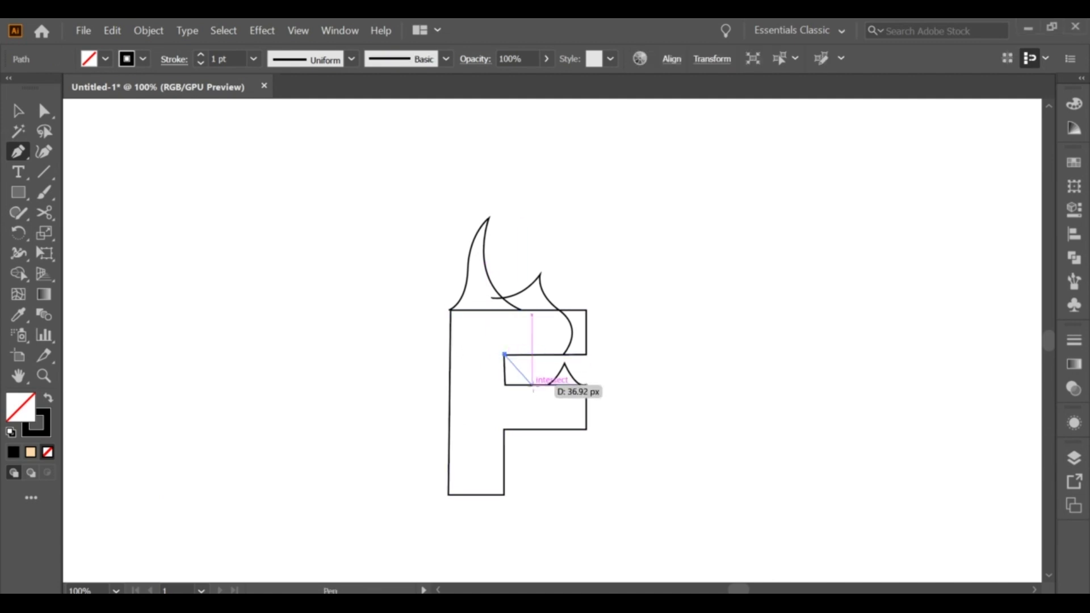
pyautogui.moveTo(535, 387); pyautogui.dragTo(558, 390)
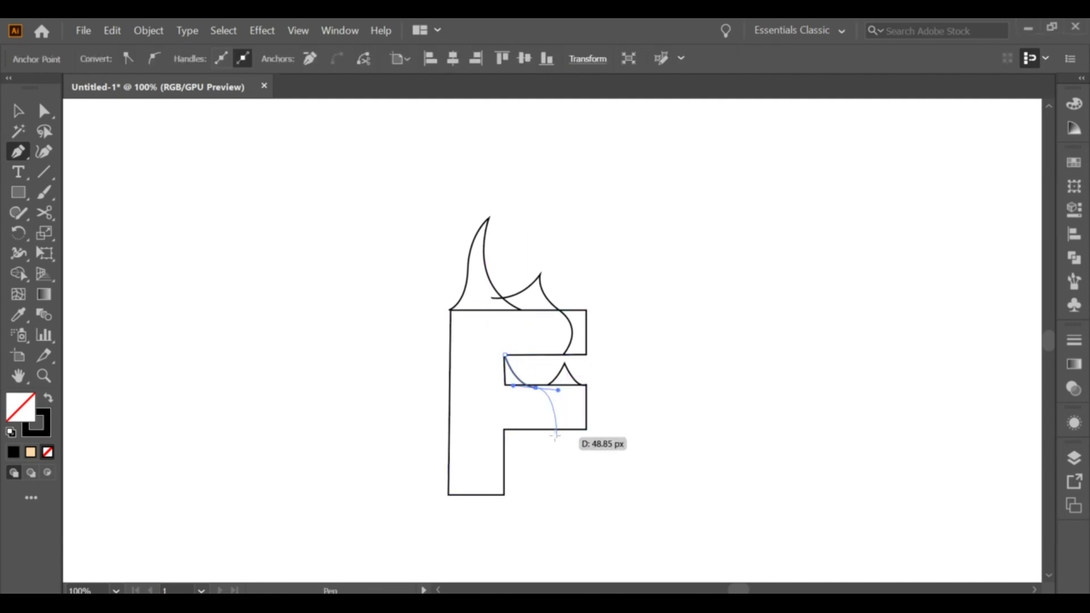
pyautogui.hotkey('ctrl', 'z')
pyautogui.moveTo(531, 389); pyautogui.dragTo(538, 392)
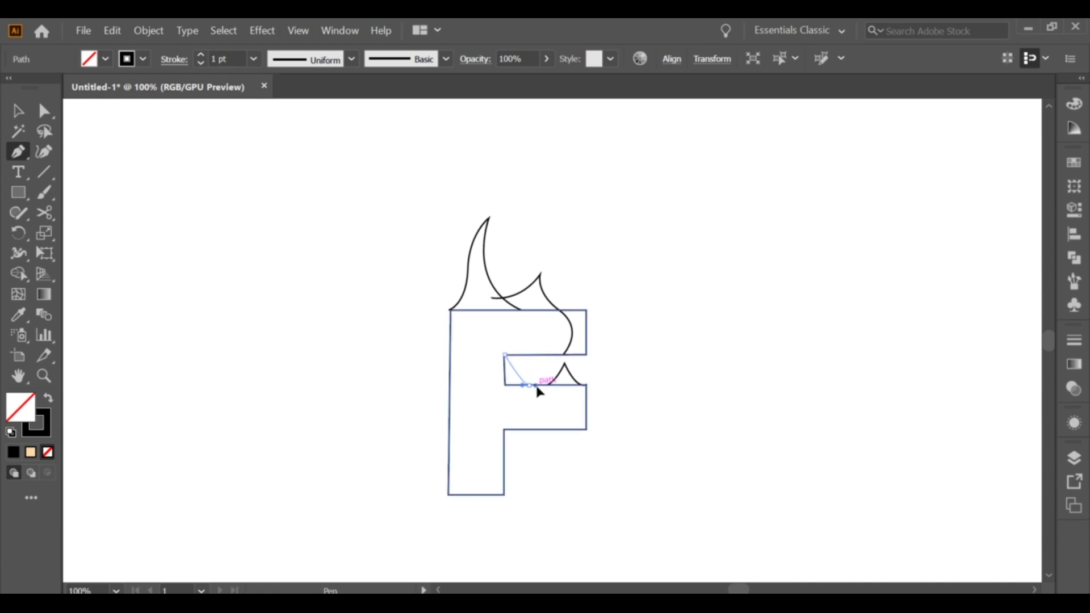
pyautogui.press('ctrl')
pyautogui.moveTo(552, 435); pyautogui.dragTo(524, 452)
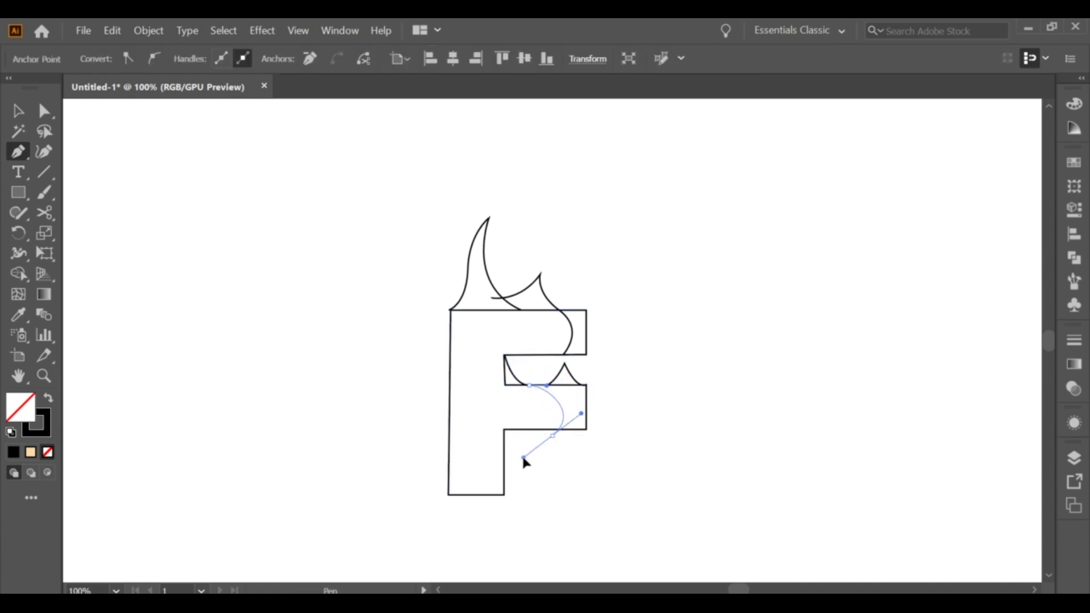
pyautogui.press('v')
pyautogui.click(177, 175)
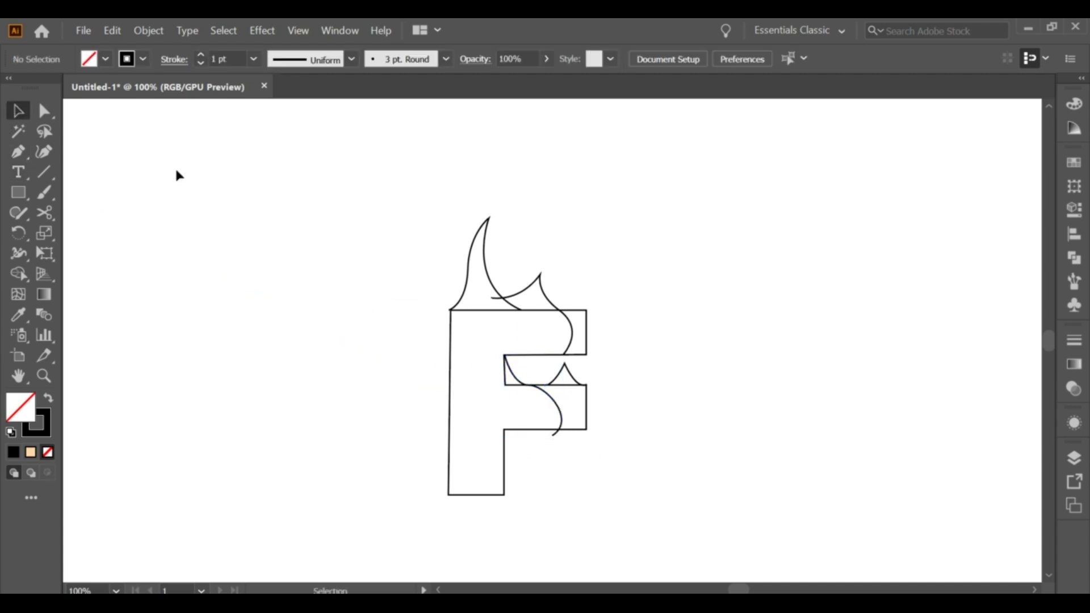
# Step: Draw a wavy S-curve from the tall flame's tip down through the stem
pyautogui.click(18, 152)
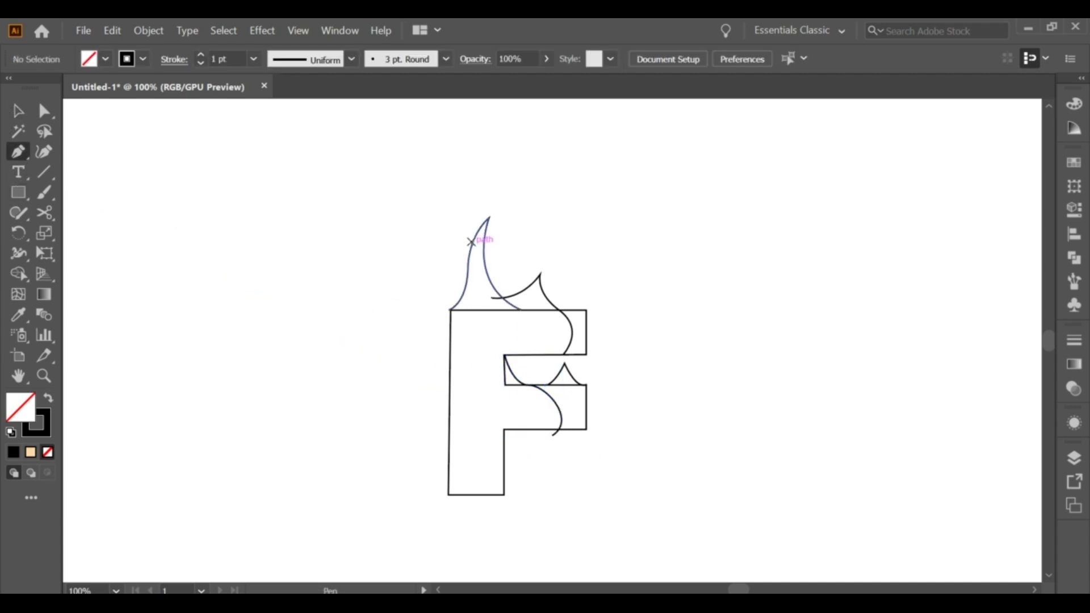
pyautogui.click(472, 242)
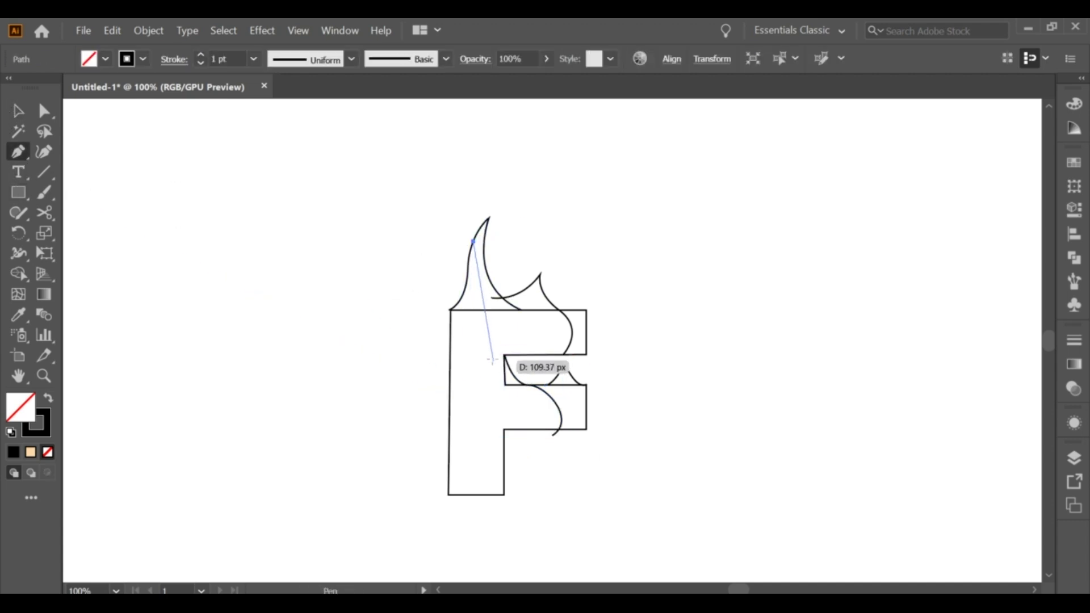
pyautogui.moveTo(491, 354); pyautogui.dragTo(512, 406)
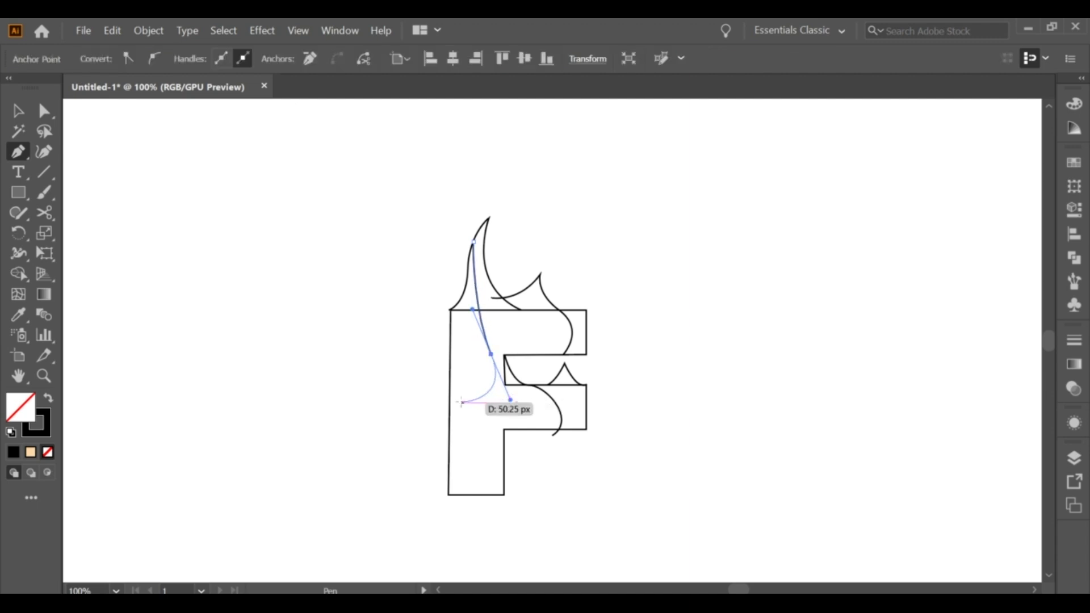
pyautogui.moveTo(489, 341)
pyautogui.mouseDown()
pyautogui.moveTo(502, 370)
pyautogui.moveTo(457, 402)
pyautogui.moveTo(466, 404)
pyautogui.mouseUp()
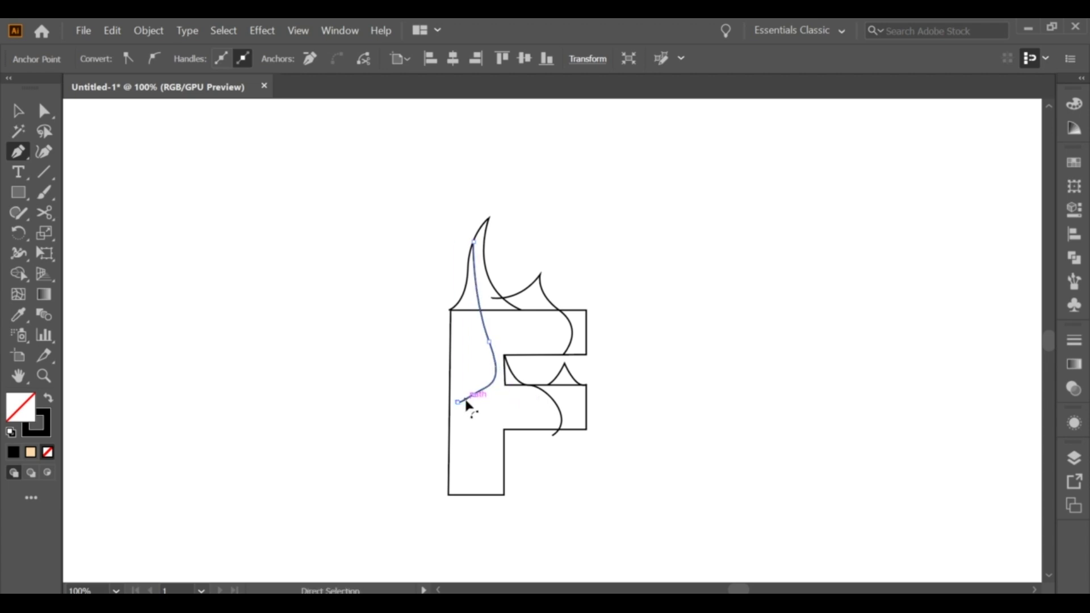
pyautogui.hotkey('ctrl', 'z')
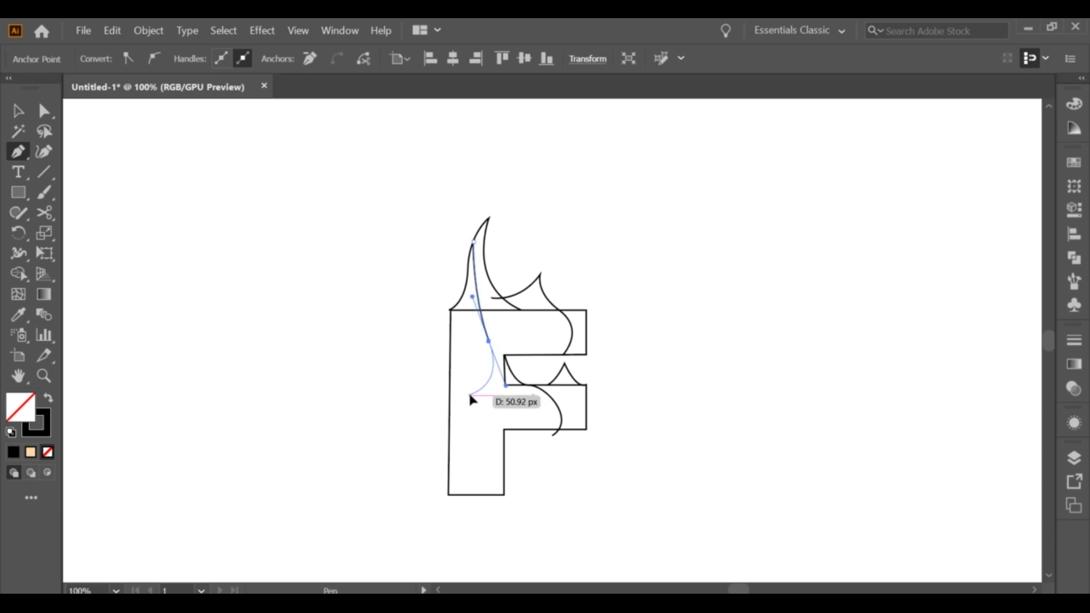
pyautogui.moveTo(470, 395); pyautogui.dragTo(462, 430)
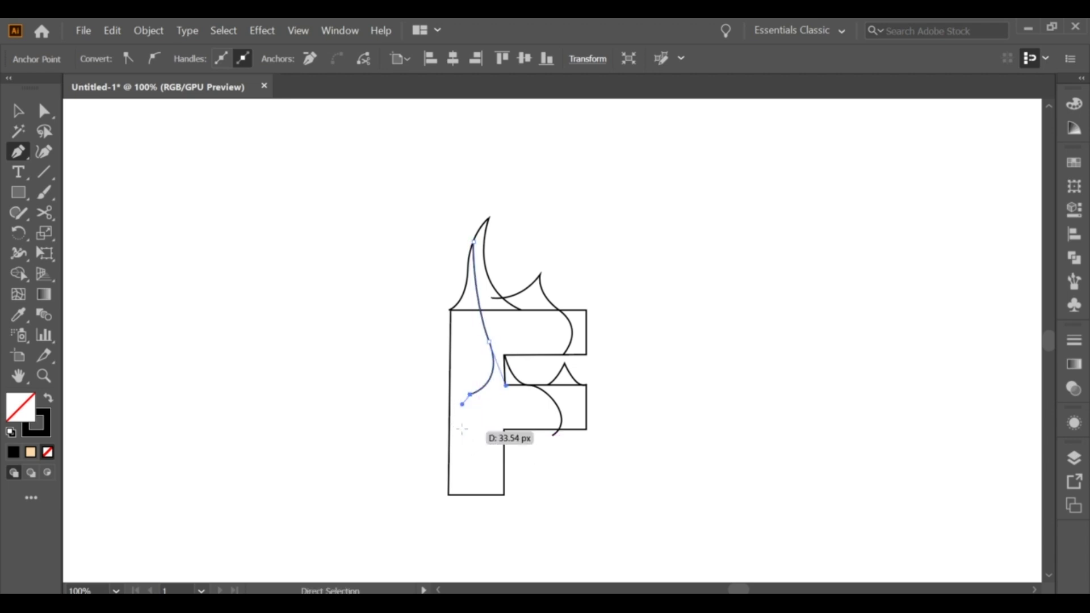
pyautogui.moveTo(467, 436); pyautogui.dragTo(471, 442)
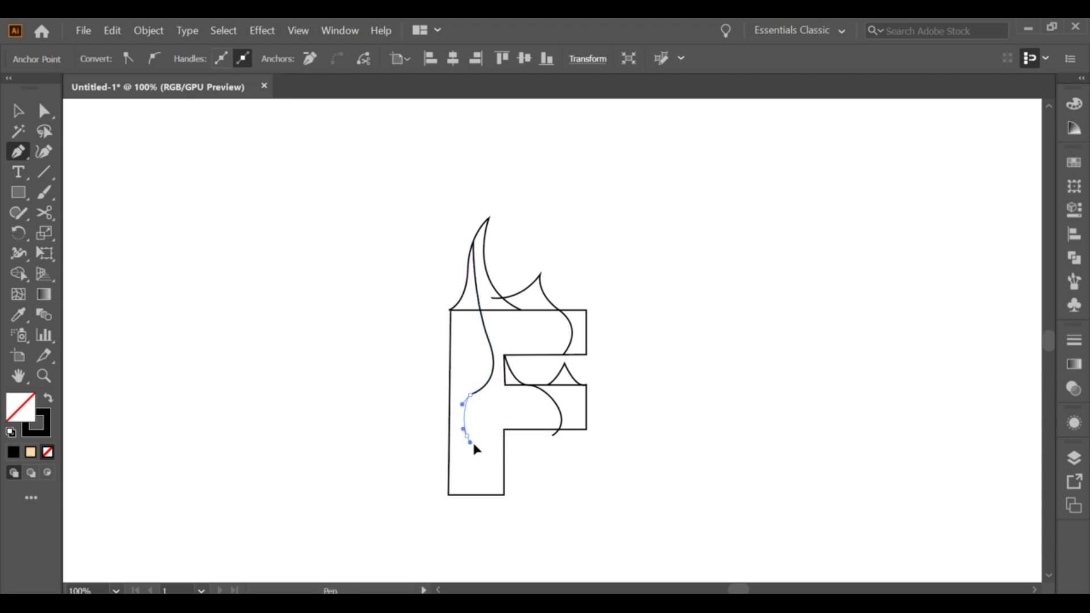
pyautogui.moveTo(487, 500); pyautogui.dragTo(476, 520)
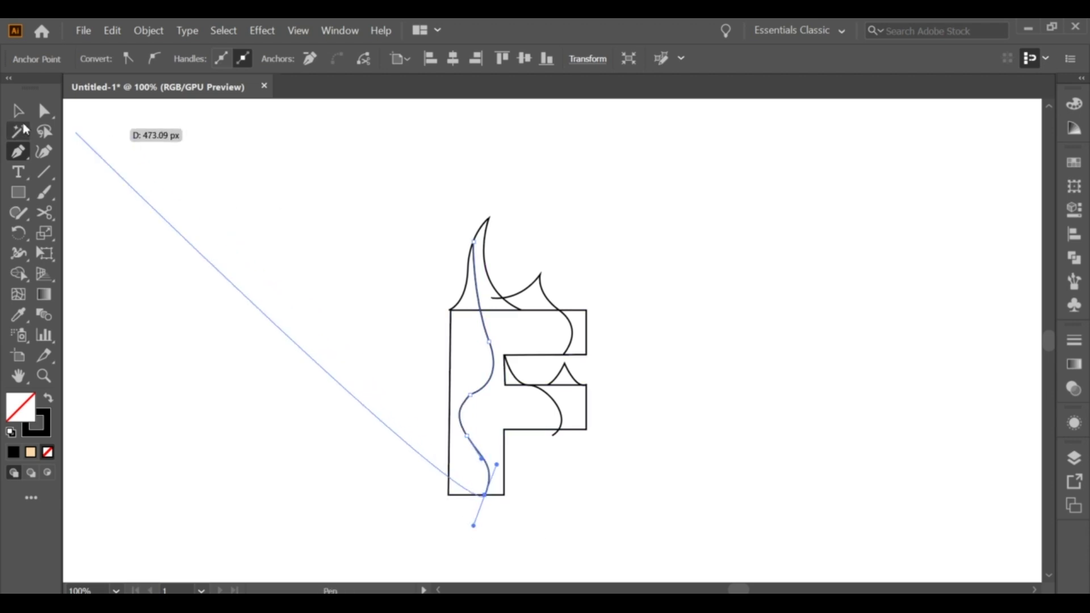
pyautogui.keyDown('ctrl'); pyautogui.click(141, 150); pyautogui.keyUp('ctrl')
# Step: Reshape the wavy curve's lower bend and extend it past the F's bottom edge
pyautogui.click(44, 110)
pyautogui.moveTo(467, 404); pyautogui.dragTo(484, 414)
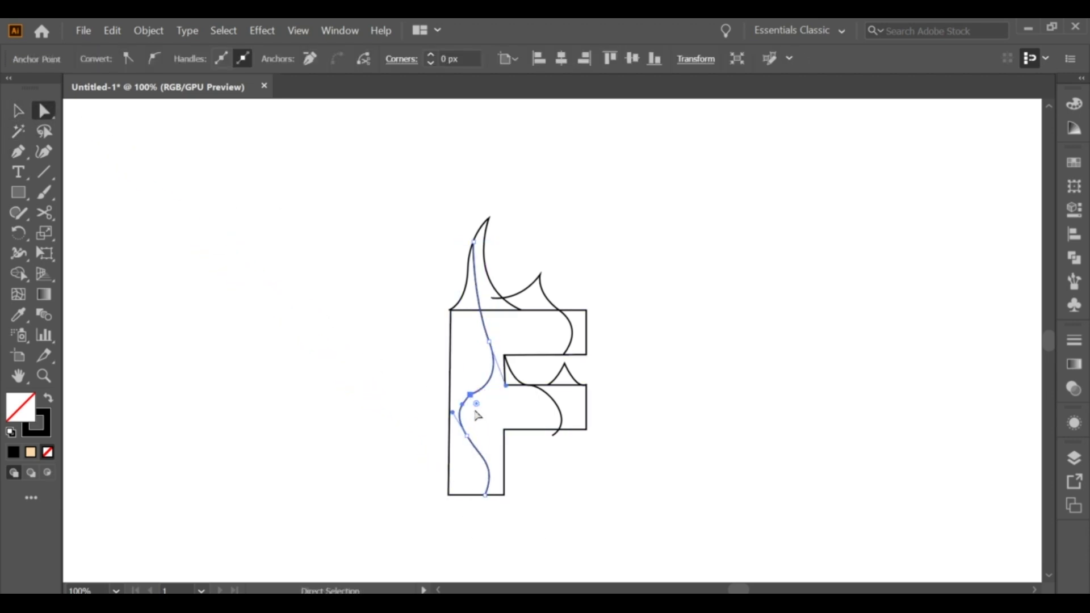
pyautogui.click(373, 334)
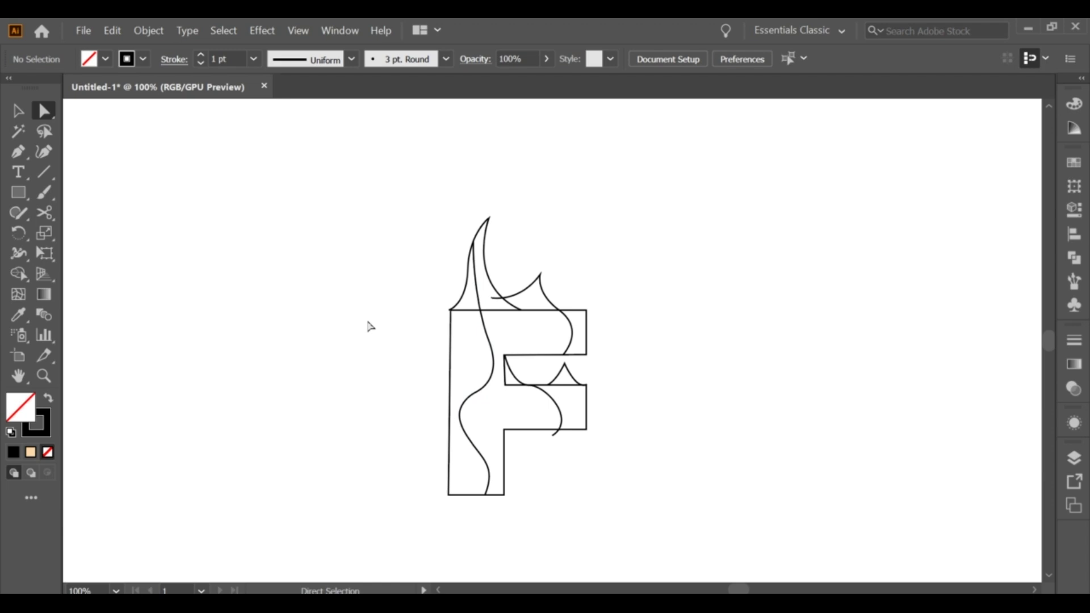
pyautogui.click(17, 151)
pyautogui.moveTo(488, 474); pyautogui.dragTo(518, 504)
pyautogui.press('v')
pyautogui.click(253, 318)
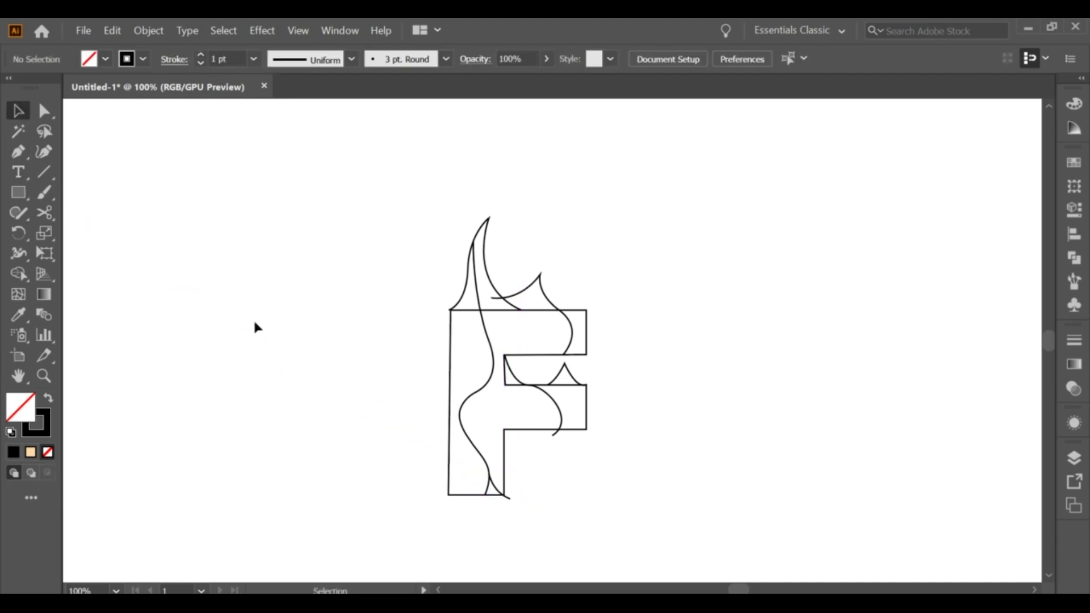
# Step: Draw two short curved strokes crossing the stem's left edge
pyautogui.press('p')
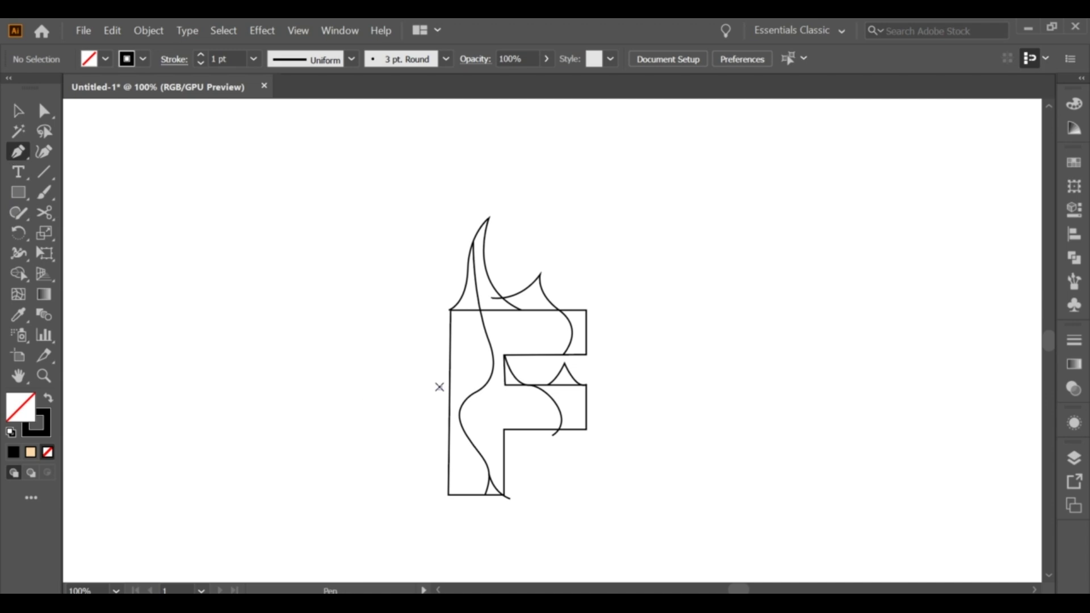
pyautogui.click(439, 387)
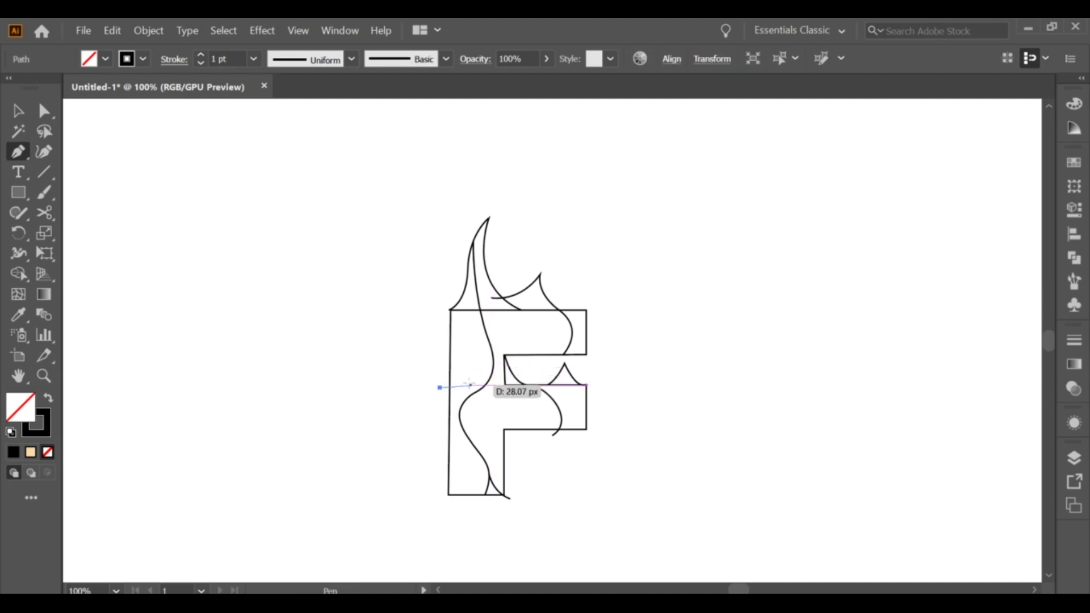
pyautogui.moveTo(482, 382); pyautogui.dragTo(499, 362)
pyautogui.hotkey('ctrl', 'z')
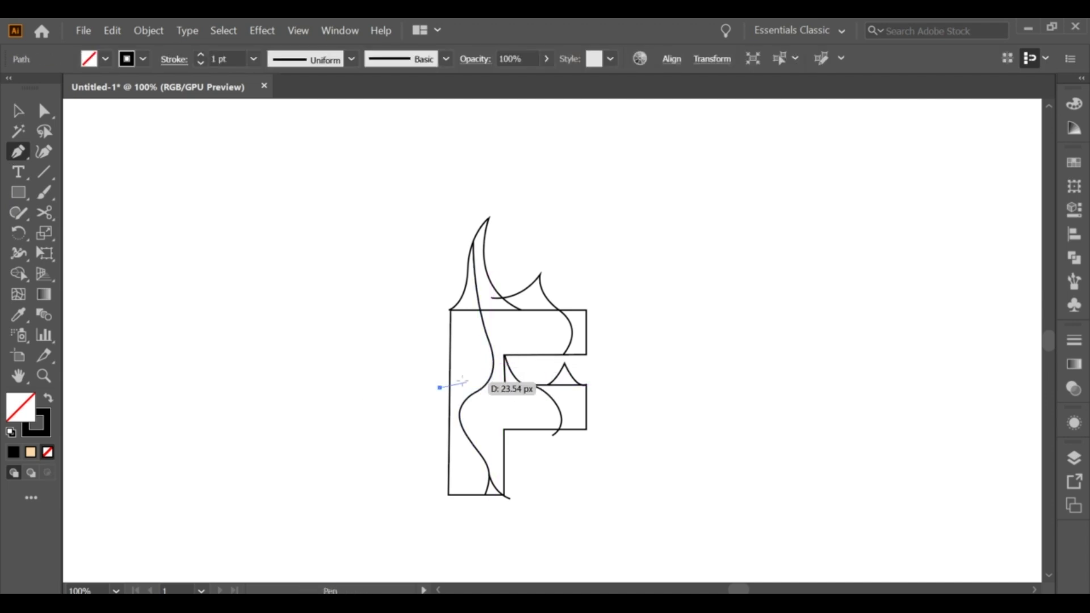
pyautogui.hotkey('ctrl', 'z')
pyautogui.click(447, 389)
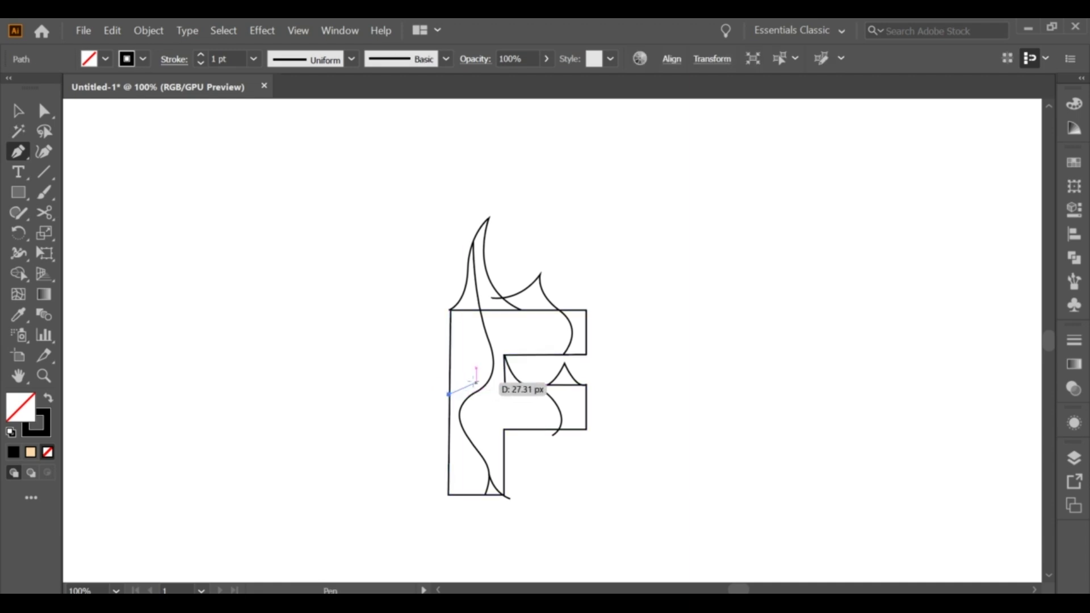
pyautogui.moveTo(497, 379); pyautogui.dragTo(493, 338)
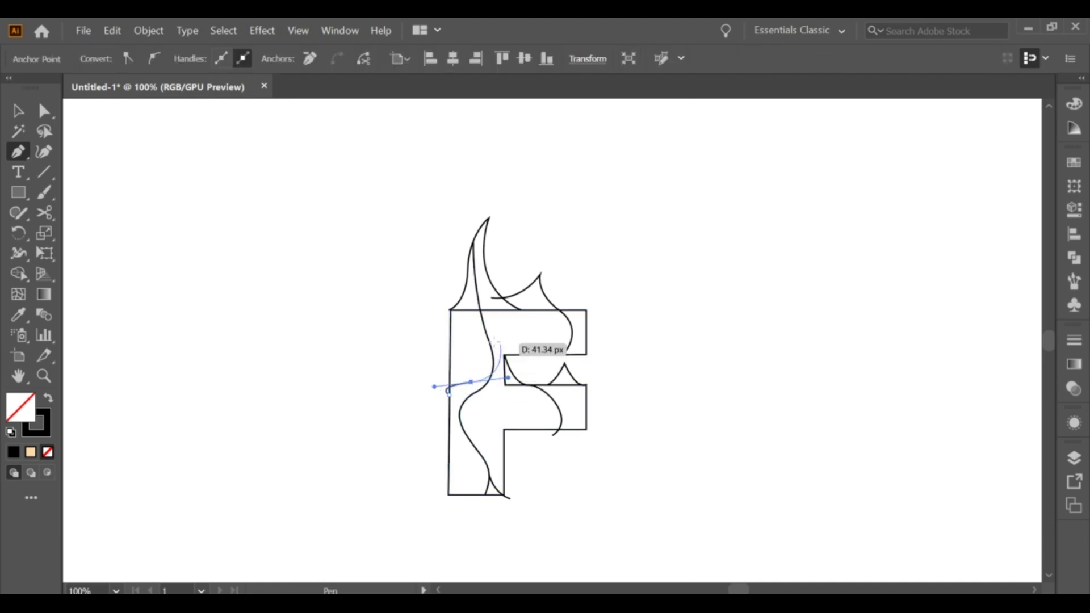
pyautogui.press('v')
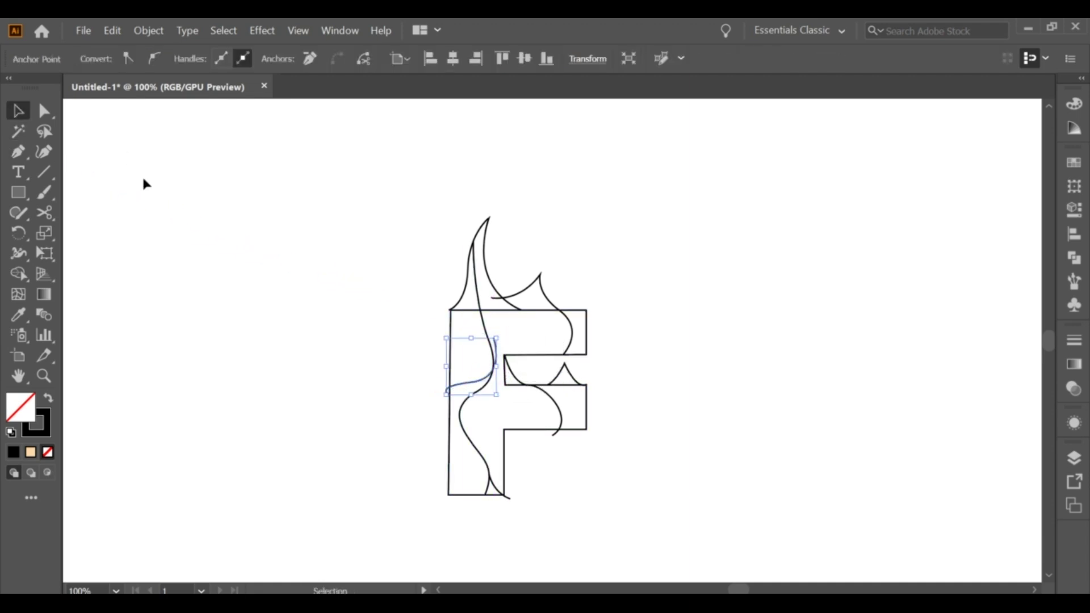
pyautogui.click(273, 253)
pyautogui.click(53, 253)
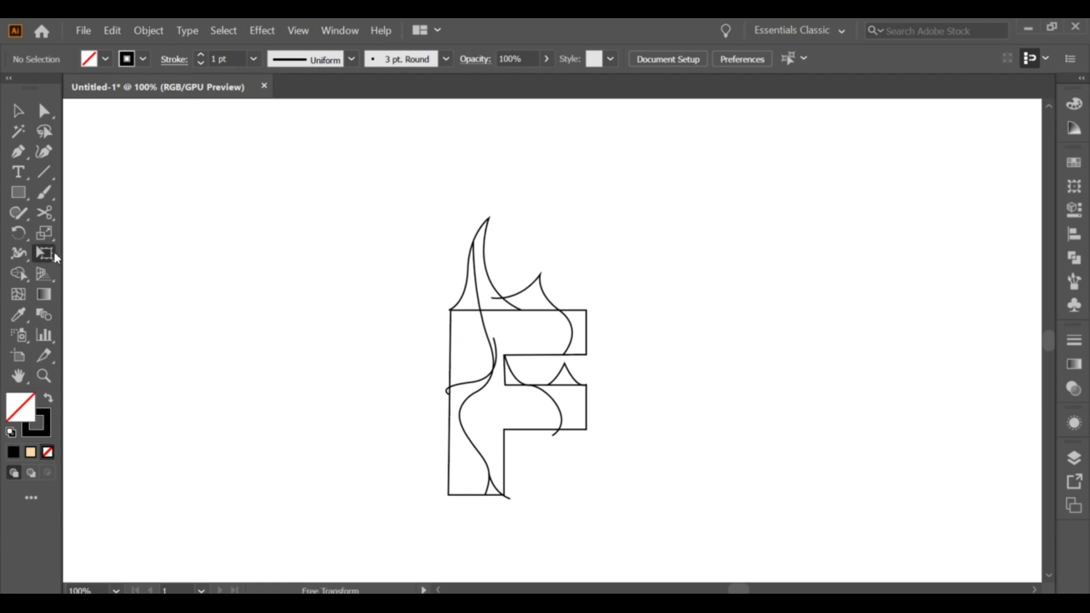
pyautogui.click(20, 155)
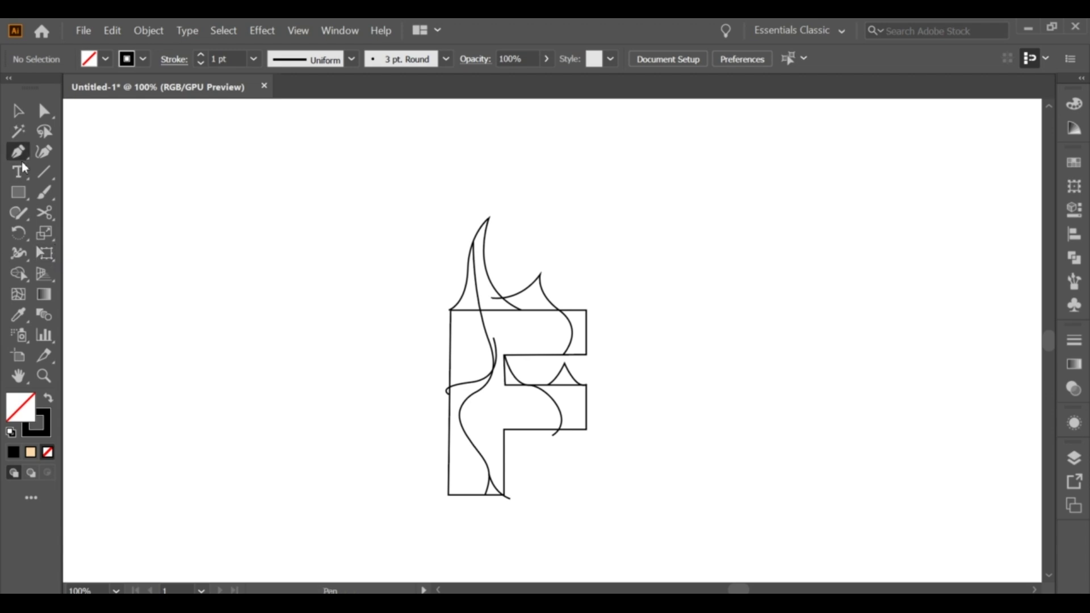
pyautogui.moveTo(445, 415)
pyautogui.mouseDown()
pyautogui.moveTo(493, 391)
pyautogui.moveTo(135, 159)
pyautogui.mouseUp()
pyautogui.press('v')
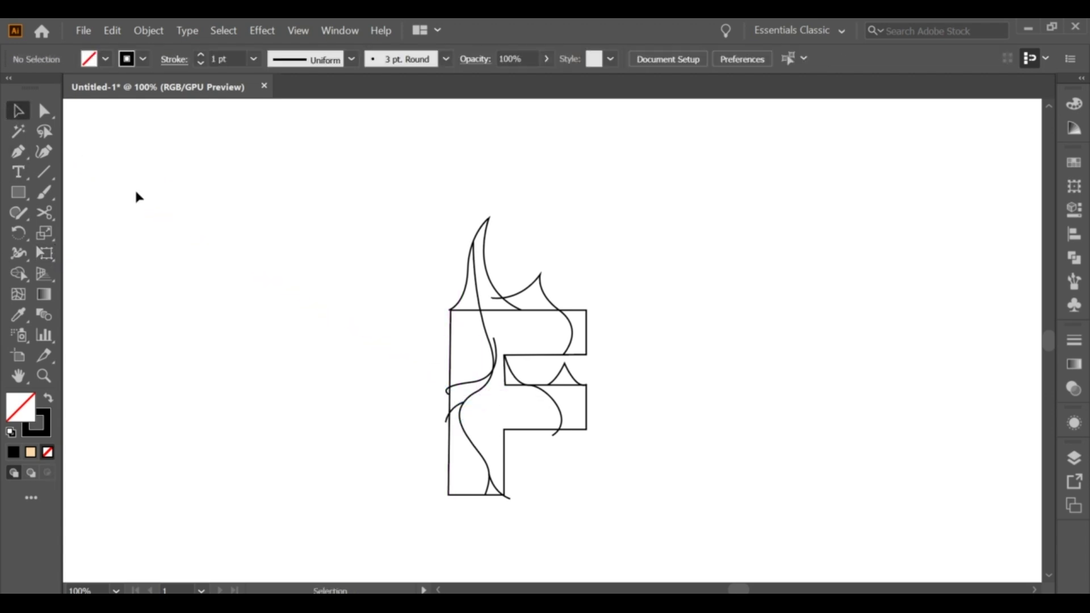
# Step: Draw an inner curve rising from the smaller flame's base toward its tip
pyautogui.press('p')
pyautogui.moveTo(517, 309); pyautogui.dragTo(542, 268)
pyautogui.moveTo(544, 227); pyautogui.dragTo(545, 224)
pyautogui.press('v')
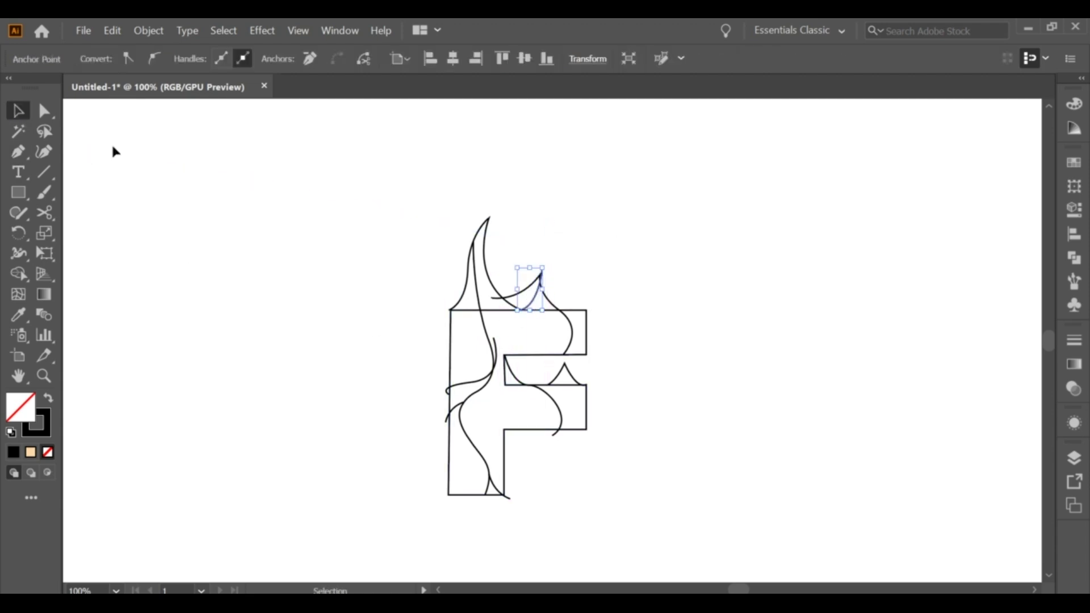
pyautogui.click(267, 190)
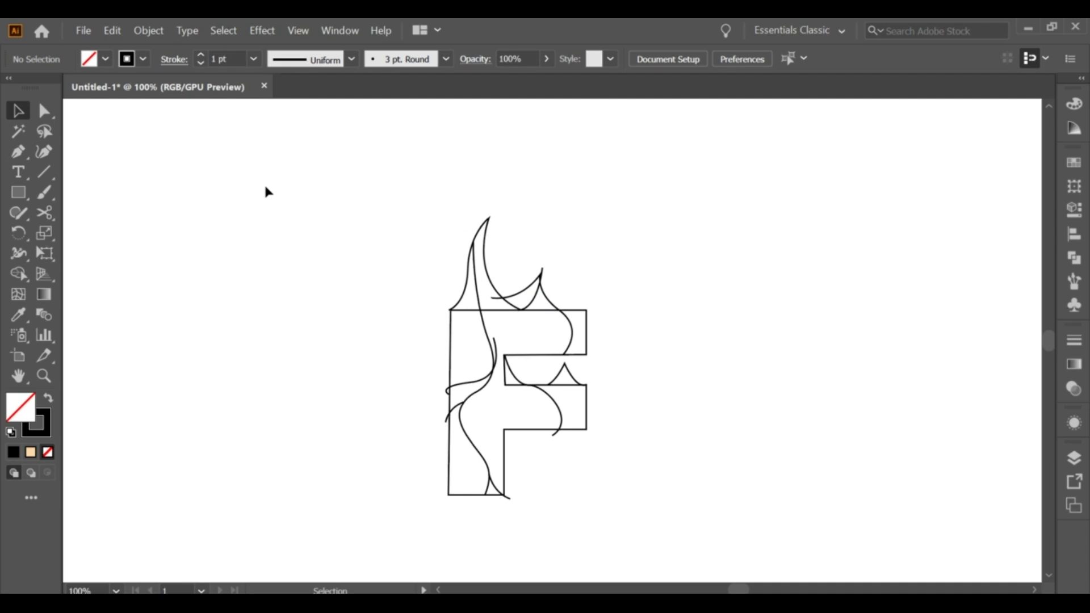
# Step: Reshape the lower arm's small peak so its tip forms a smooth curve
pyautogui.click(19, 152)
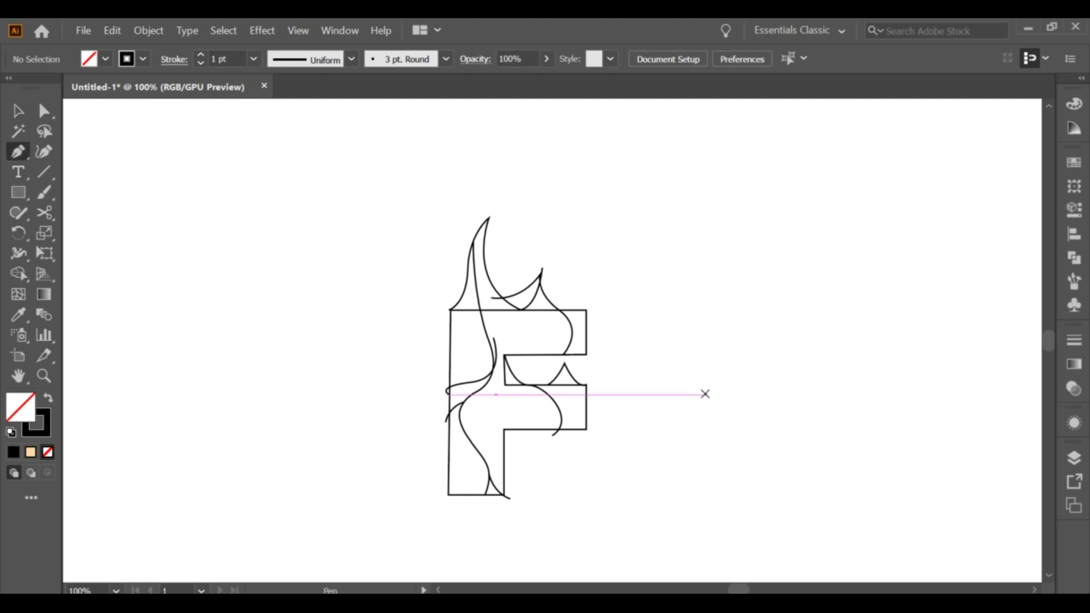
pyautogui.keyDown('ctrl'); pyautogui.click(569, 376); pyautogui.keyUp('ctrl')
pyautogui.moveTo(570, 375); pyautogui.dragTo(567, 366)
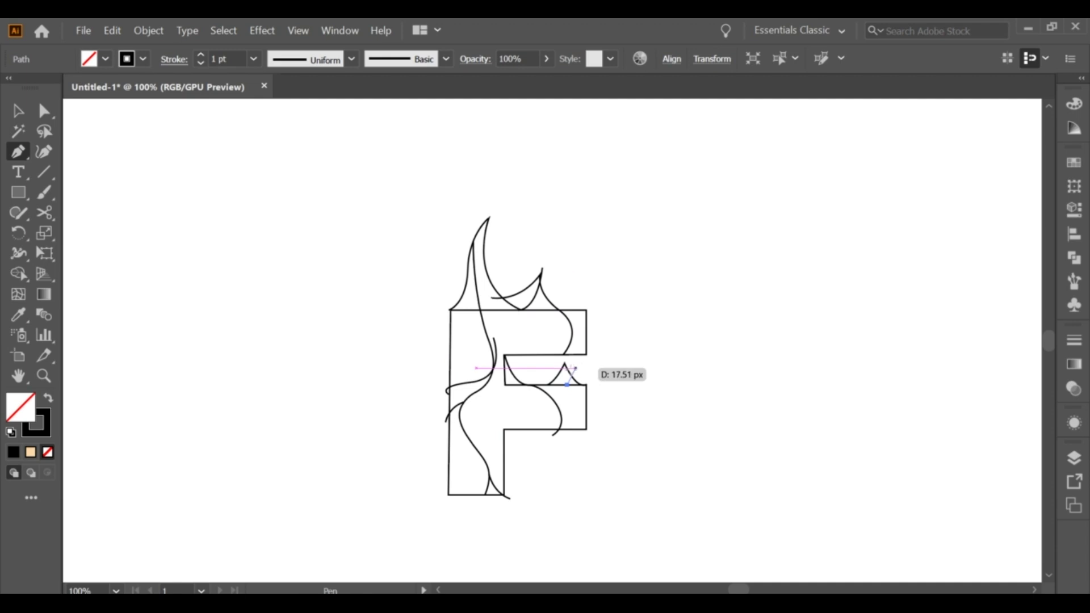
pyautogui.moveTo(566, 366); pyautogui.dragTo(566, 361)
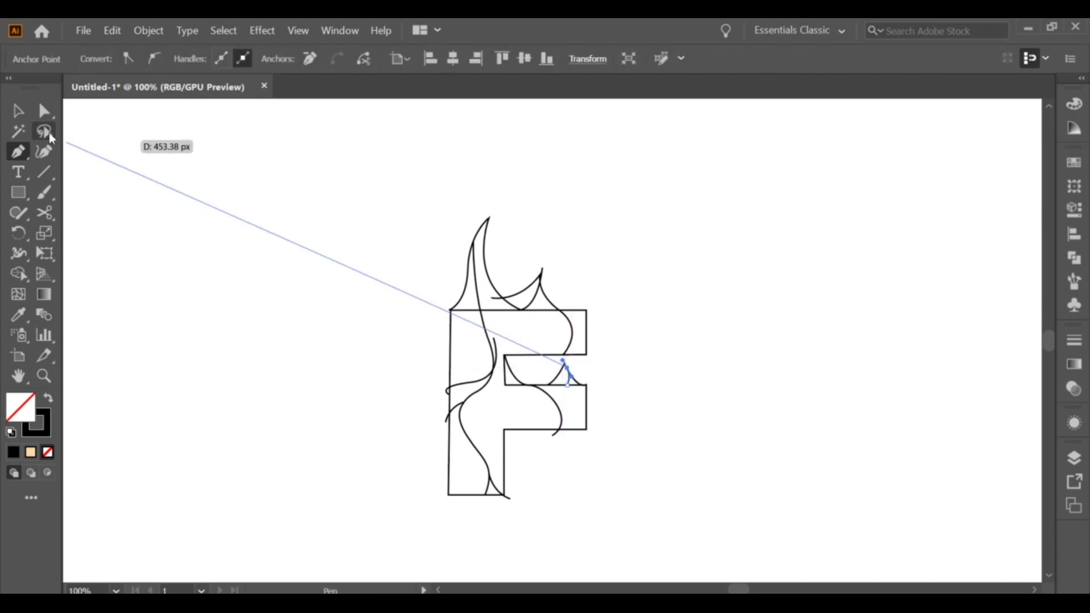
pyautogui.press('v')
pyautogui.click(164, 208)
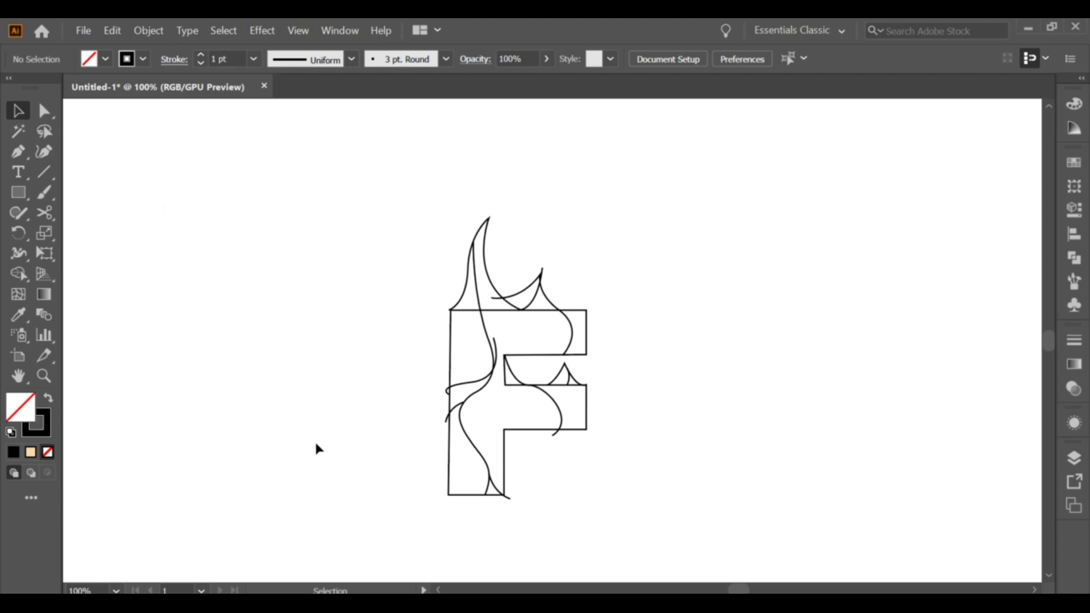
# Step: Draw a curve up inside the upper arm, then marquee-select all the F's paths
pyautogui.click(17, 152)
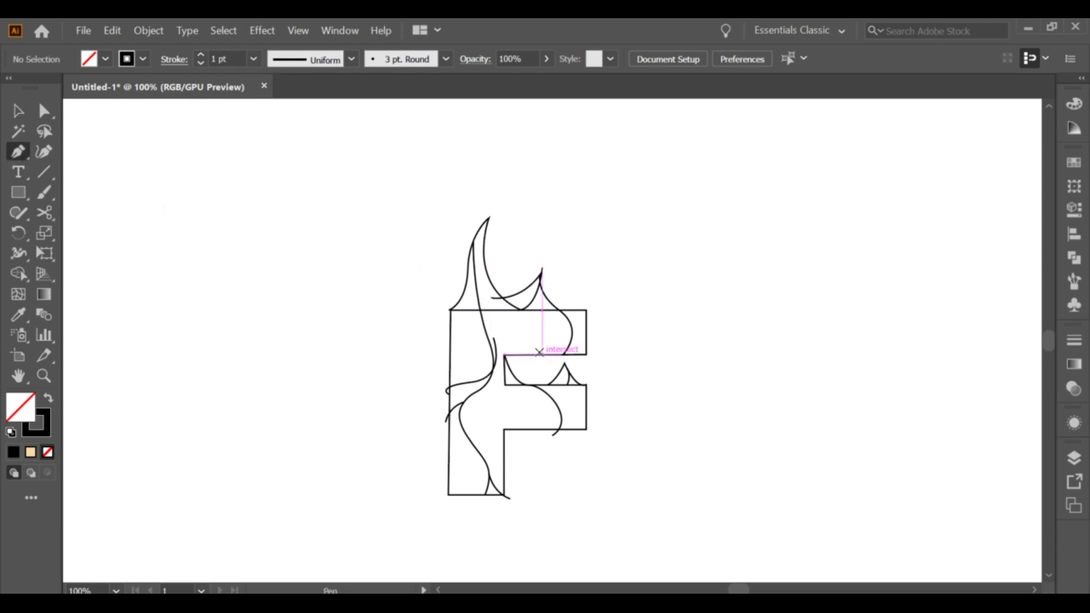
pyautogui.click(541, 354)
pyautogui.moveTo(565, 314); pyautogui.dragTo(561, 300)
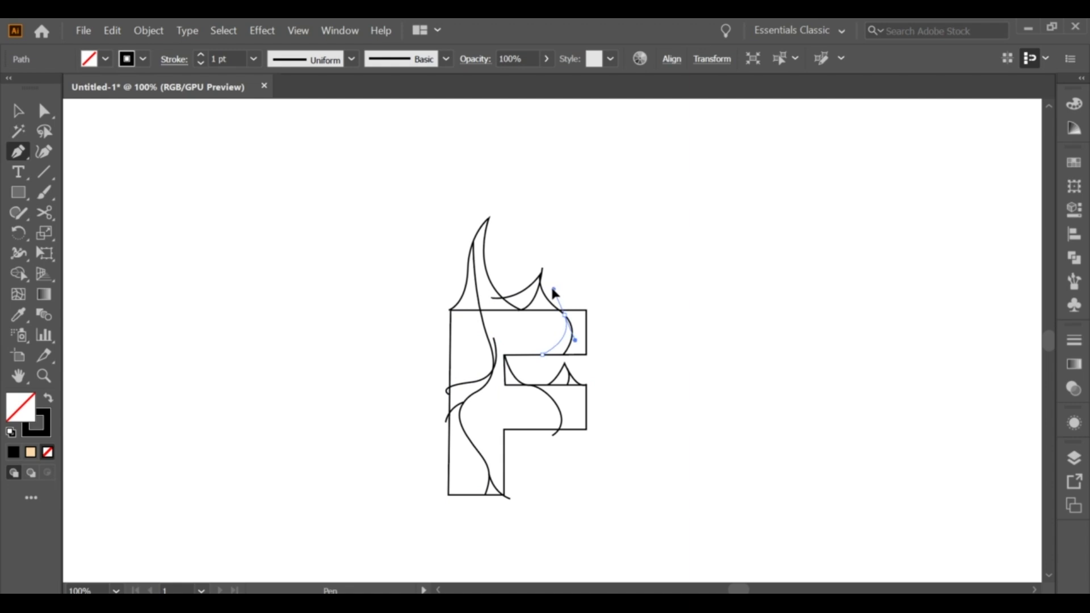
pyautogui.click(553, 291)
pyautogui.press('v')
pyautogui.click(215, 217)
pyautogui.moveTo(266, 257); pyautogui.dragTo(633, 525)
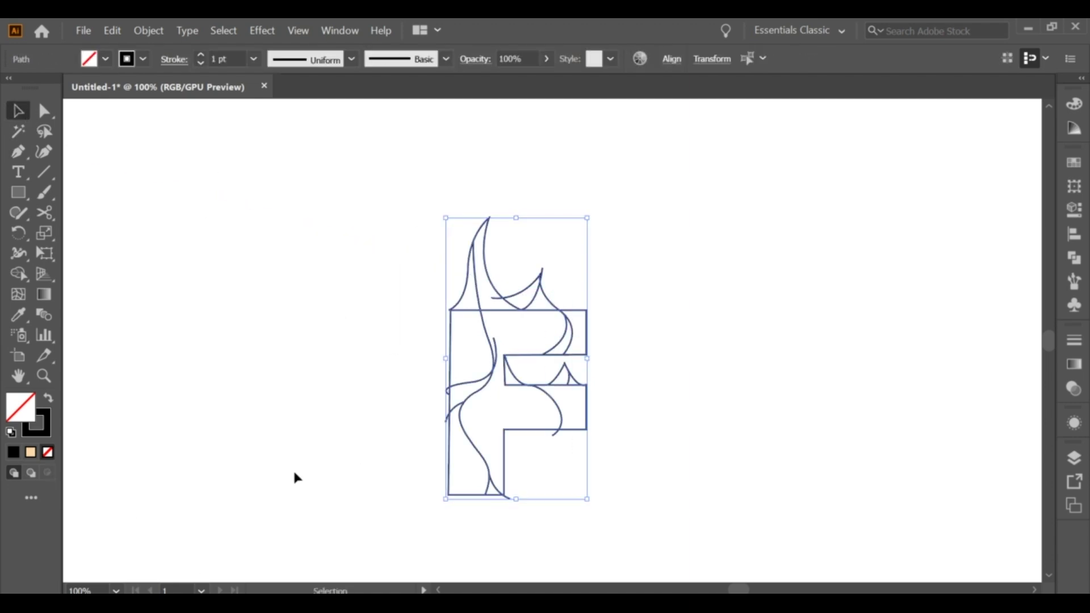
# Step: Trim the wavy line's tail below the stem with the Shape Builder tool
pyautogui.click(20, 274)
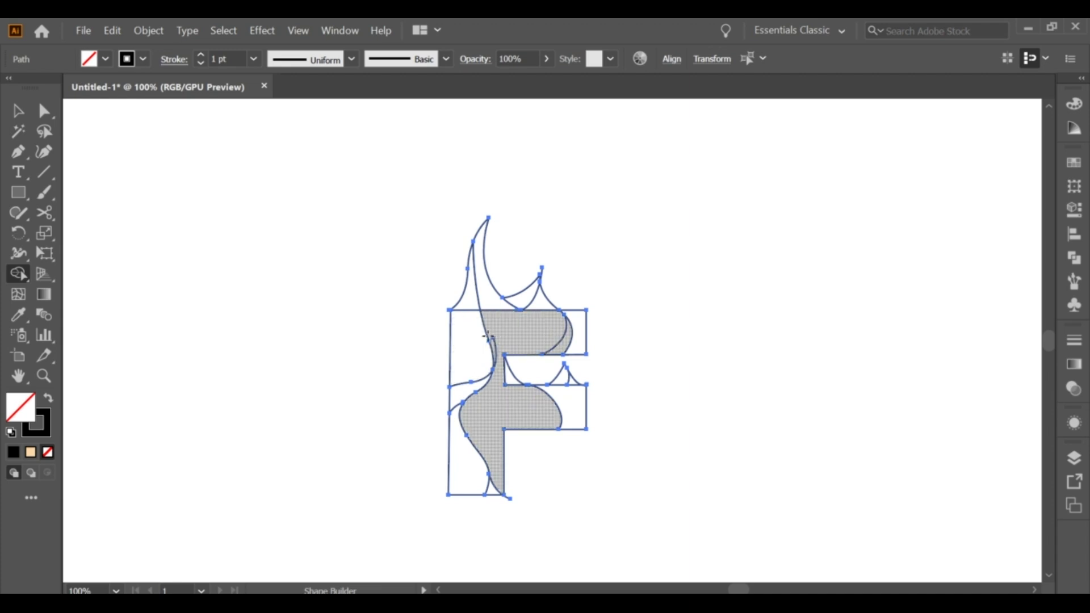
pyautogui.click(491, 335)
pyautogui.click(18, 110)
pyautogui.click(311, 218)
pyautogui.hotkey('ctrl', 'a')
pyautogui.click(19, 274)
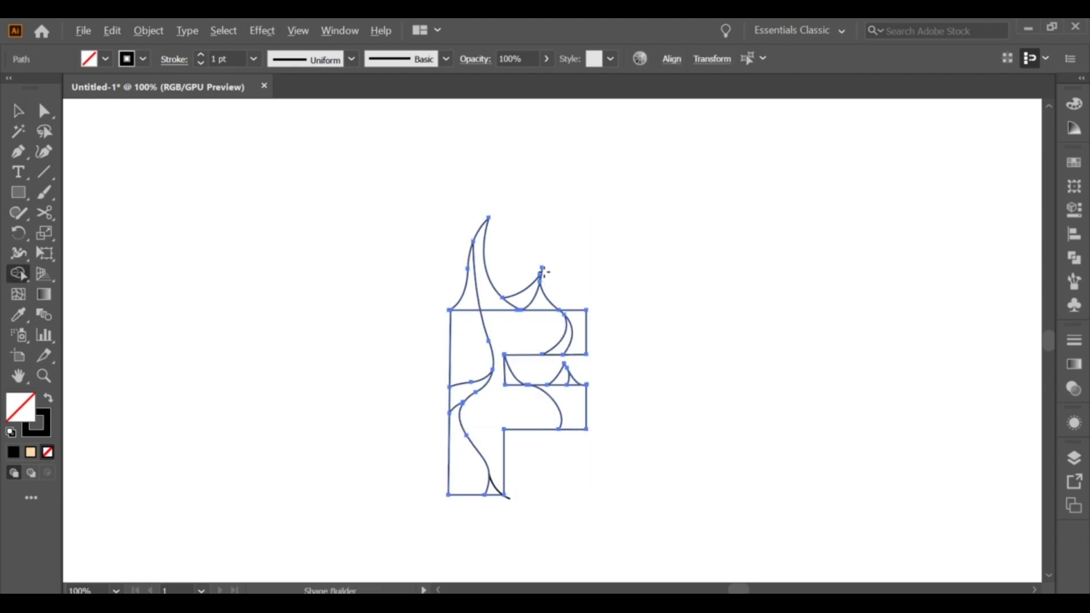
pyautogui.click(18, 111)
pyautogui.click(310, 250)
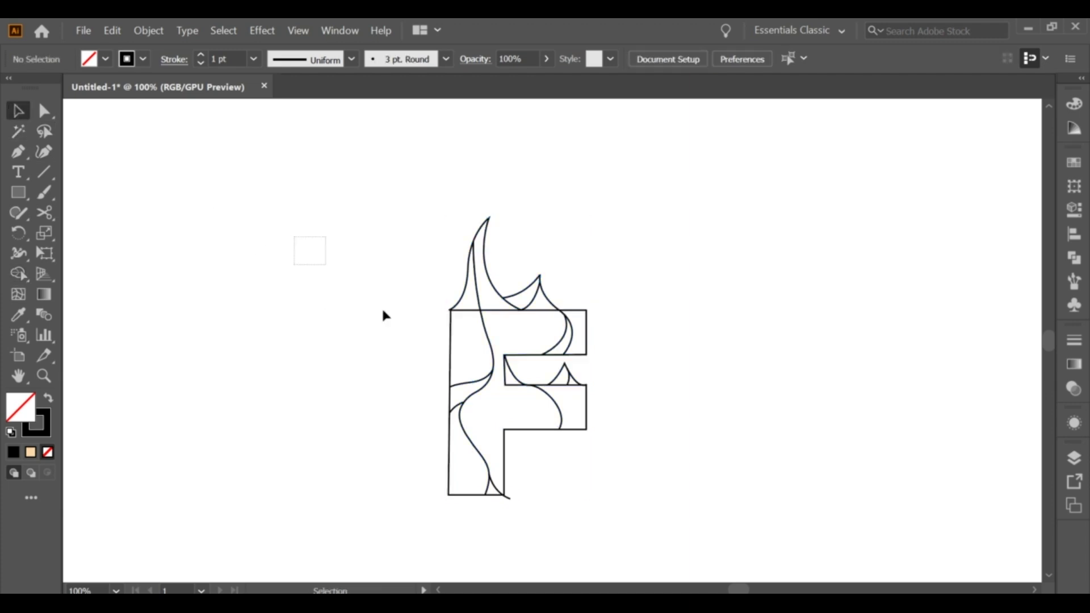
pyautogui.hotkey('ctrl', 'a')
pyautogui.click(17, 273)
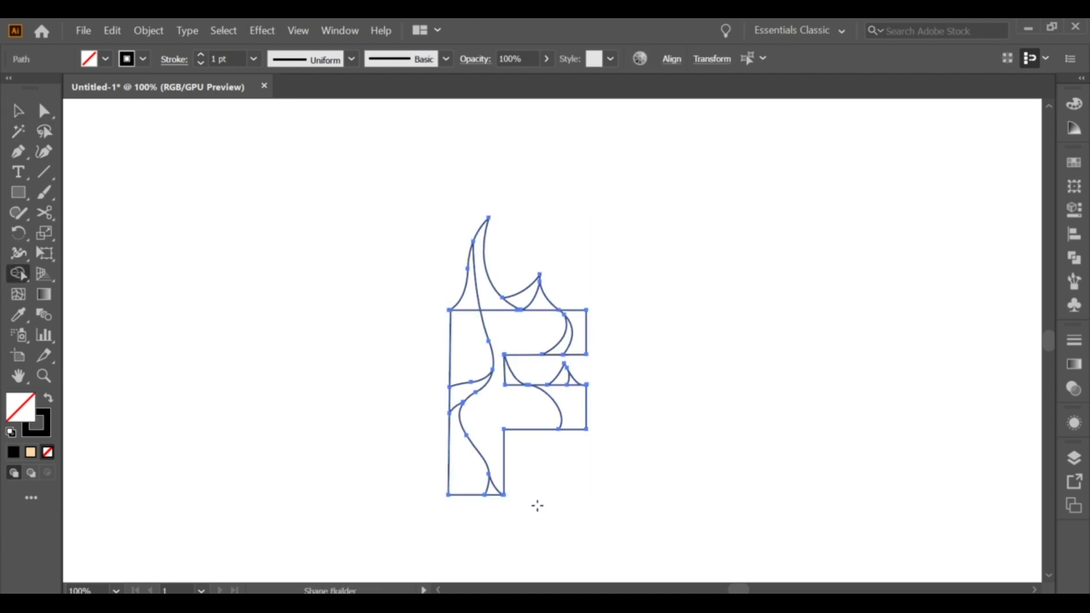
pyautogui.press('v')
pyautogui.click(260, 220)
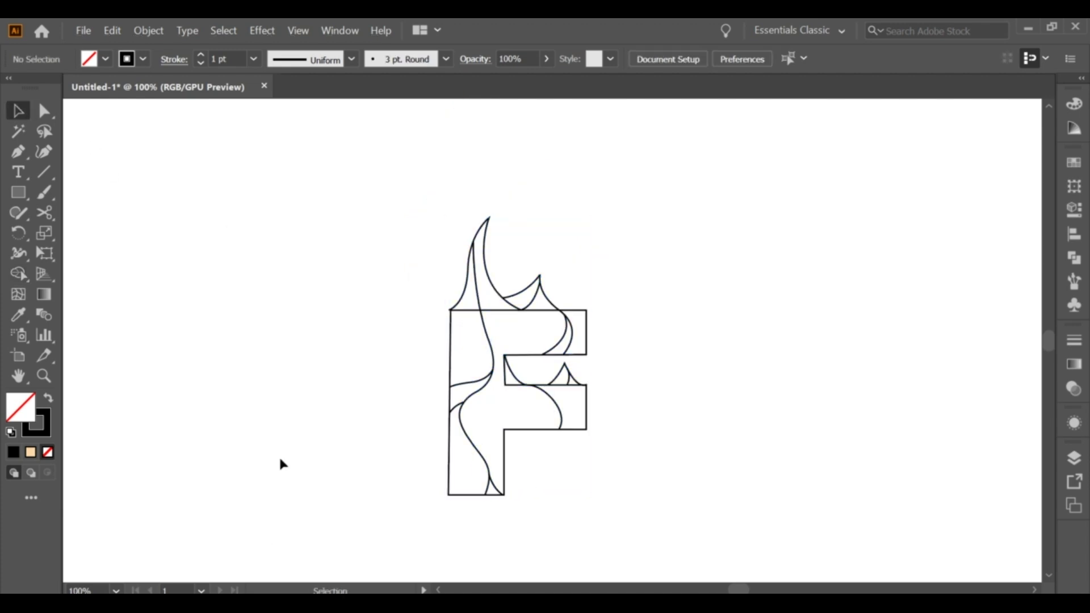
# Step: Snap the top-left curve end onto the arm corner and pull a lower curve anchor into place
pyautogui.press('a')
pyautogui.scroll(3, 416, 358)
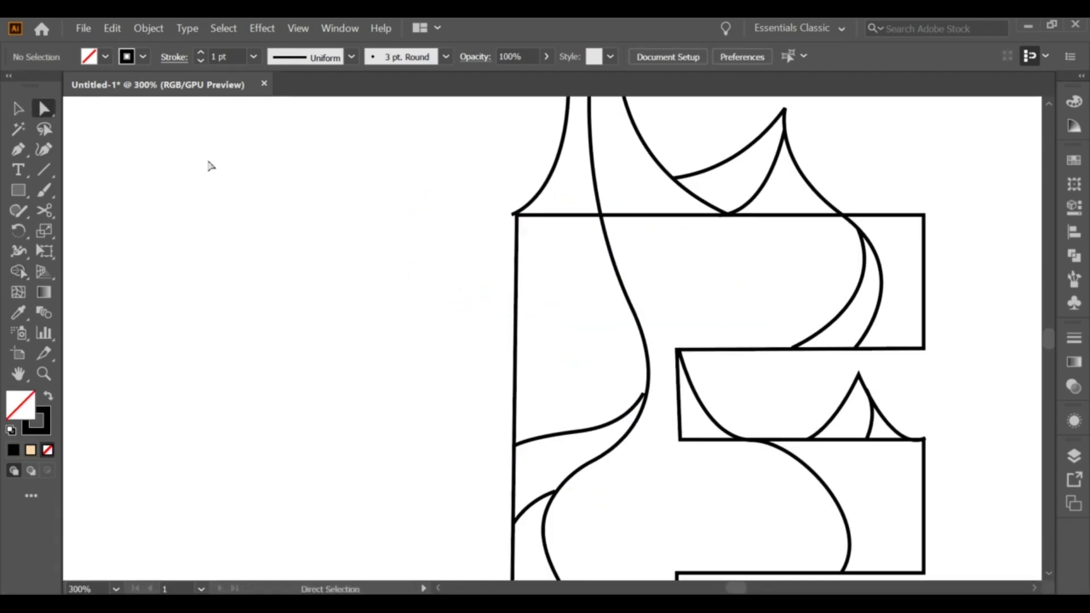
pyautogui.moveTo(514, 214); pyautogui.dragTo(517, 214)
pyautogui.click(491, 212)
pyautogui.moveTo(647, 393); pyautogui.dragTo(614, 421)
pyautogui.click(665, 373)
# Step: Move the small peak's tip and the upper arm's inner curve end onto the arm edge
pyautogui.scroll(1, 625, 409)
pyautogui.scroll(-1, 652, 419)
pyautogui.scroll(1, 931, 316)
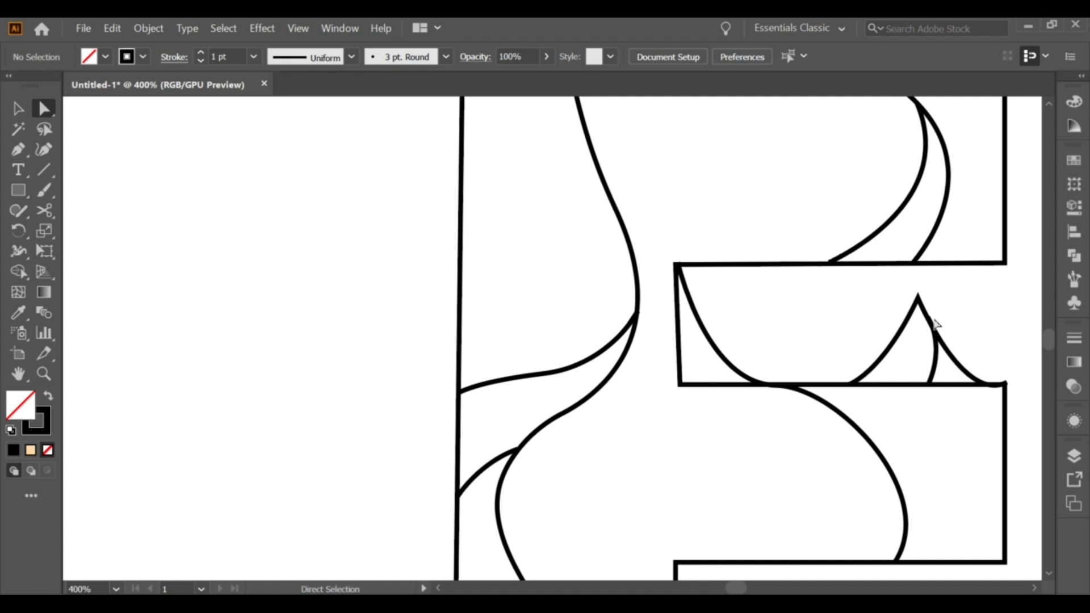
pyautogui.click(929, 320)
pyautogui.moveTo(931, 321); pyautogui.dragTo(936, 326)
pyautogui.click(944, 317)
pyautogui.scroll(-1, 943, 318)
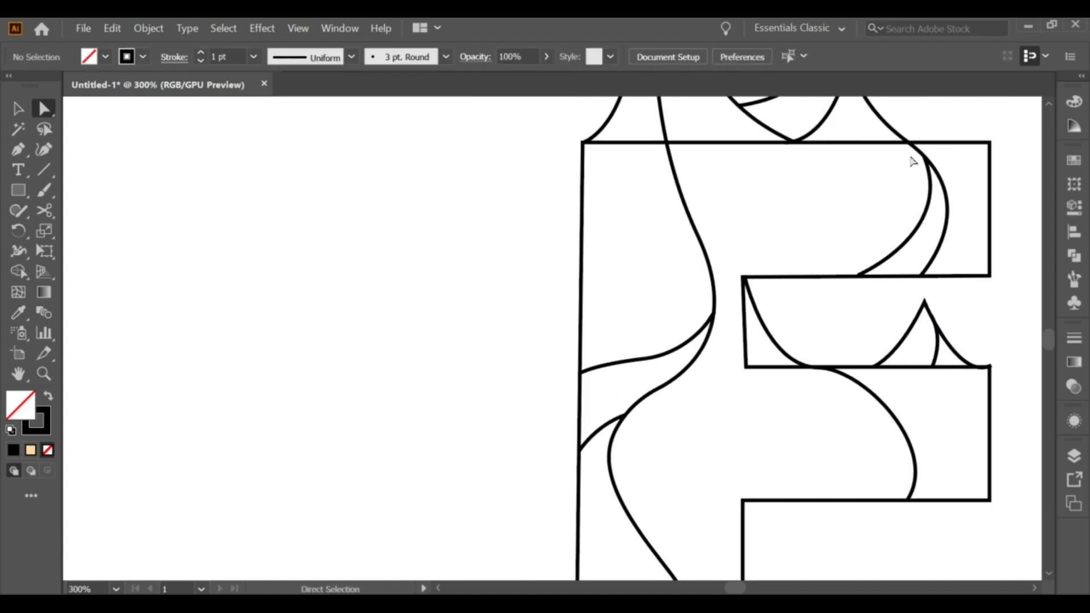
pyautogui.click(866, 275)
pyautogui.moveTo(860, 276); pyautogui.dragTo(851, 275)
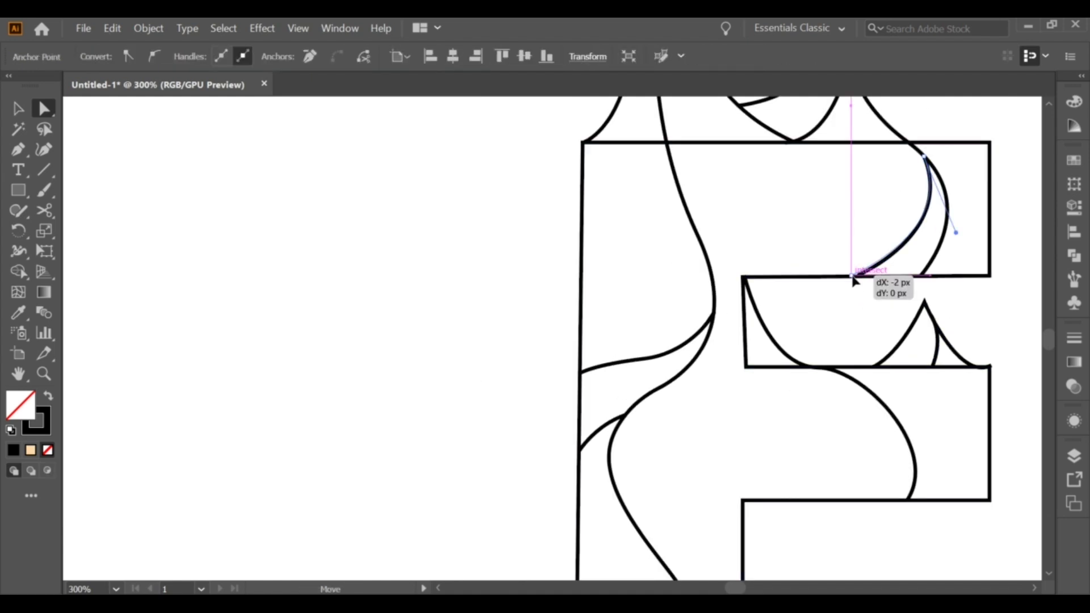
pyautogui.click(853, 295)
pyautogui.scroll(-3, 869, 227)
pyautogui.scroll(4, 888, 160)
pyautogui.scroll(-3, 818, 193)
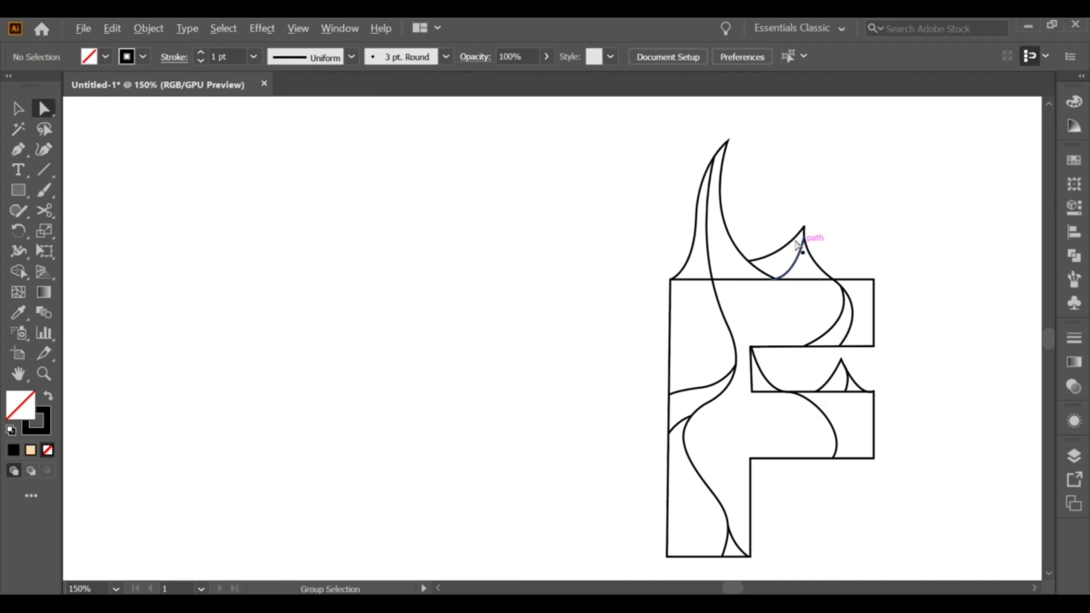
# Step: Marquee-select all of the F's paths
pyautogui.press('v')
pyautogui.moveTo(479, 201); pyautogui.dragTo(829, 537)
pyautogui.hscroll(3, 816, 446)
pyautogui.scroll(-1, 815, 445)
pyautogui.click(771, 250)
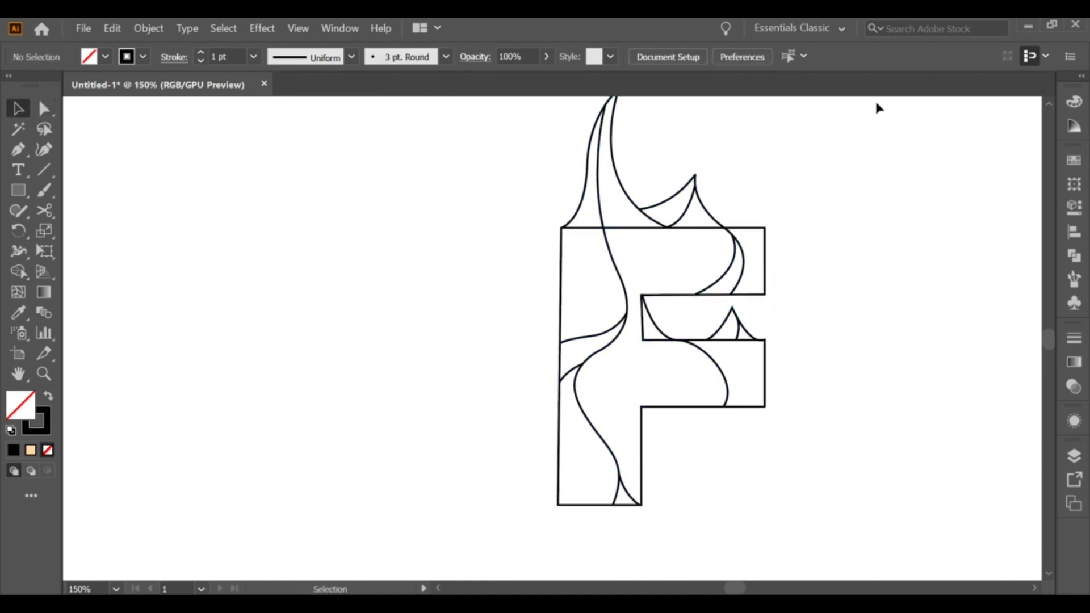
pyautogui.moveTo(333, 153); pyautogui.dragTo(744, 444)
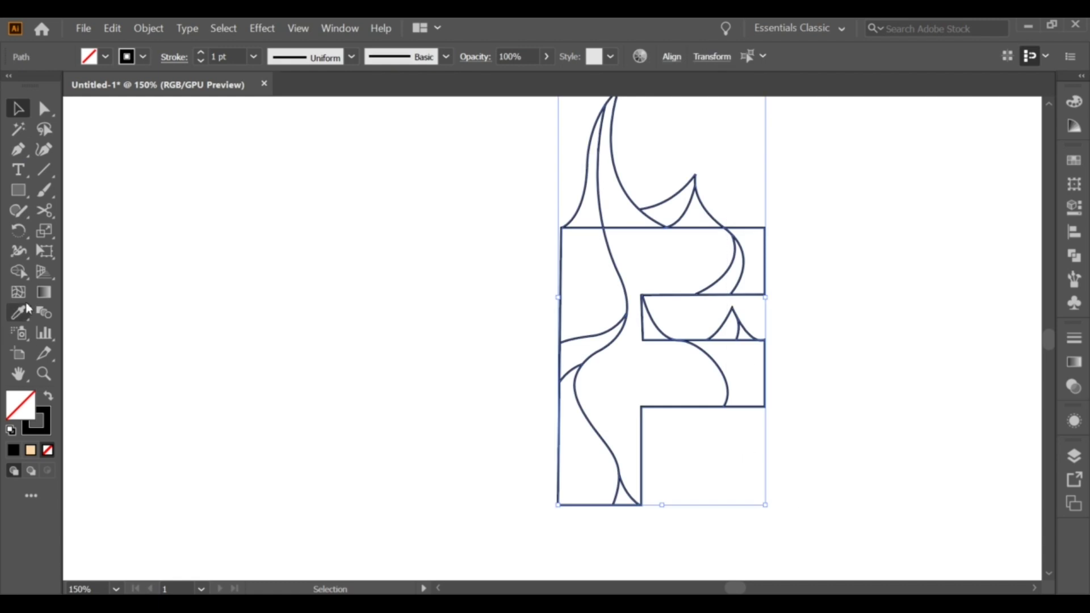
# Step: Draw a first curve from the upper arm's right bulge toward its right edge, then select all paths
pyautogui.hotkey('shift', 'm')
pyautogui.click(585, 479)
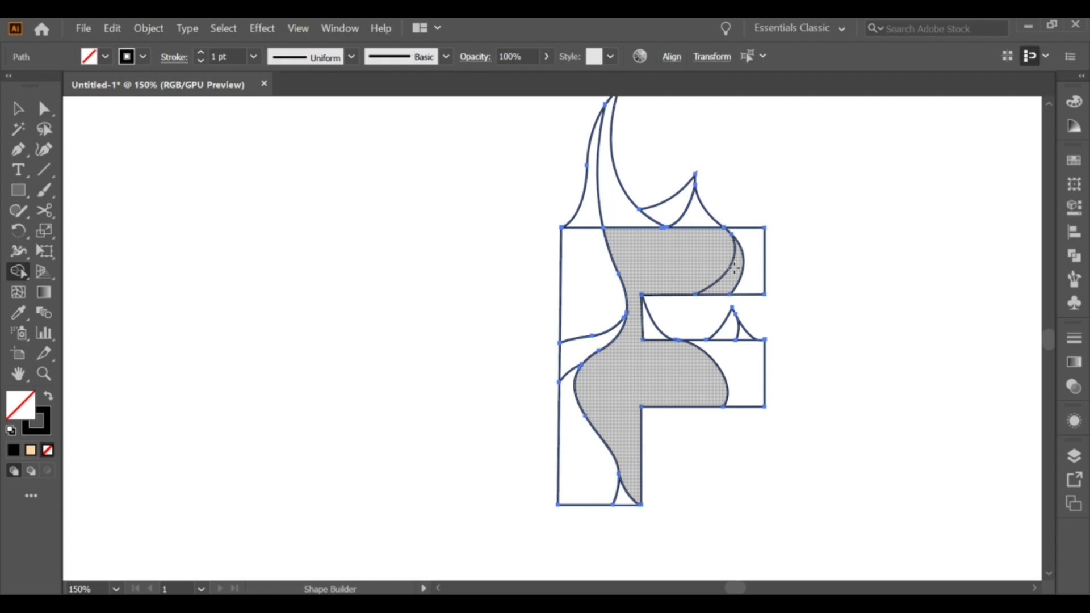
pyautogui.click(17, 108)
pyautogui.click(17, 149)
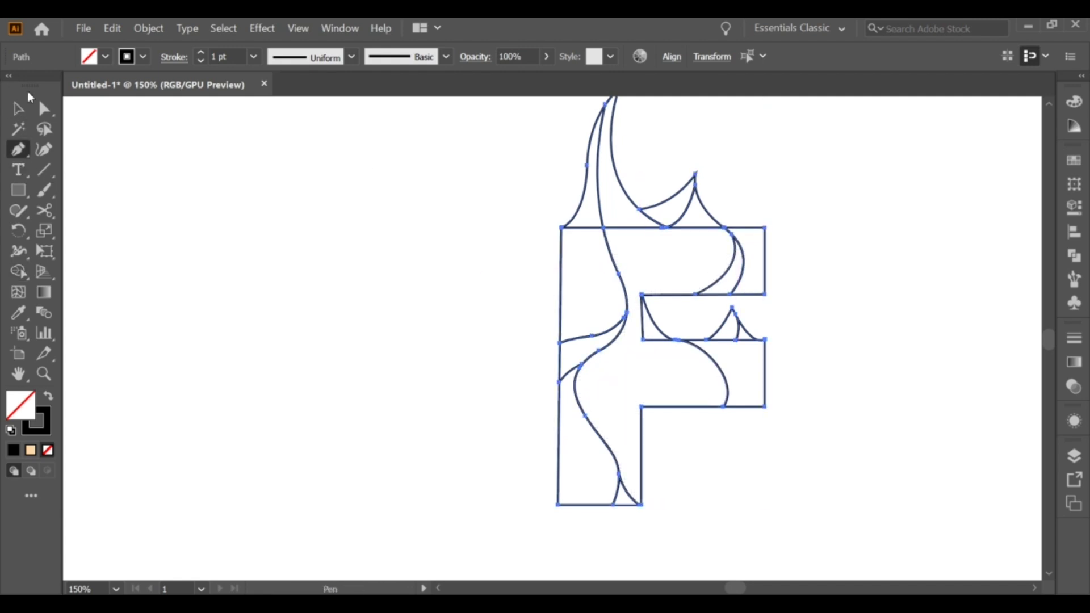
pyautogui.keyDown('ctrl'); pyautogui.click(112, 166); pyautogui.keyUp('ctrl')
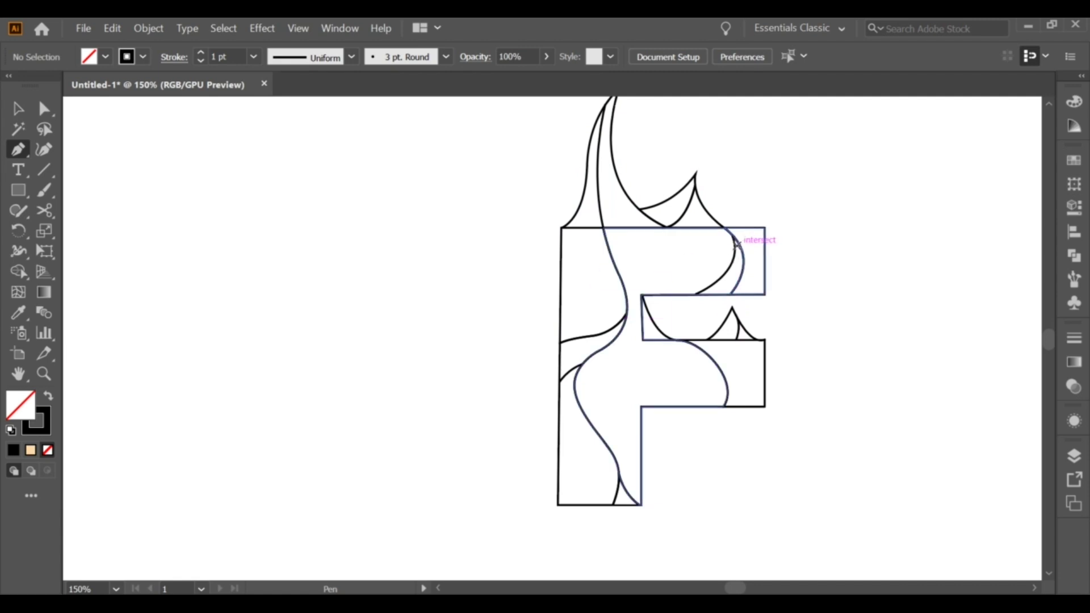
pyautogui.click(740, 247)
pyautogui.moveTo(763, 294); pyautogui.dragTo(764, 335)
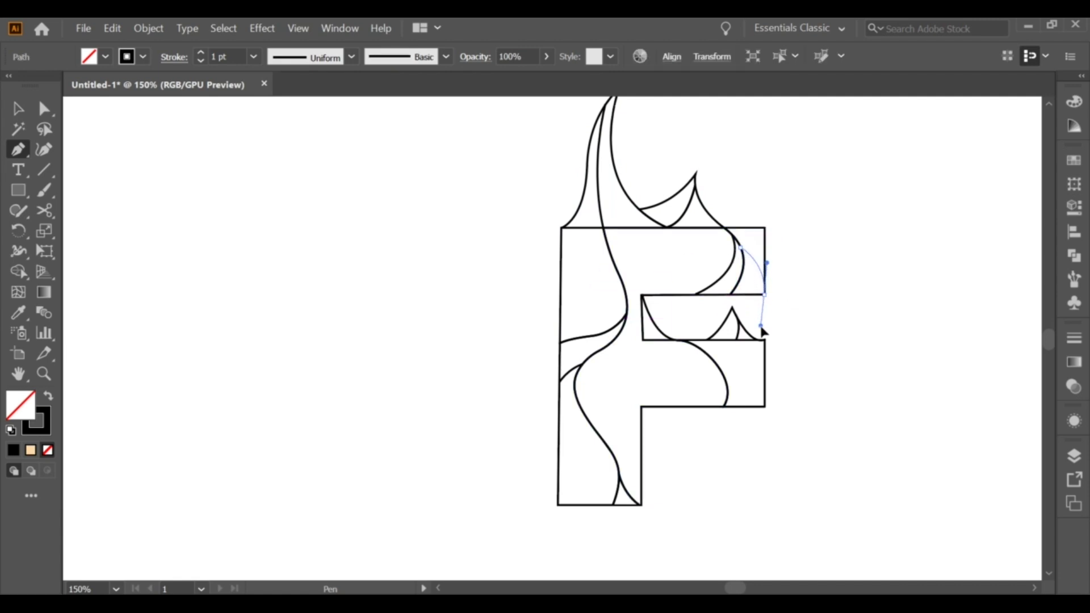
pyautogui.click(18, 108)
pyautogui.moveTo(457, 195); pyautogui.dragTo(564, 328)
# Step: Redraw the curve from the upper arm's right bulge down to its right edge and select everything
pyautogui.click(18, 271)
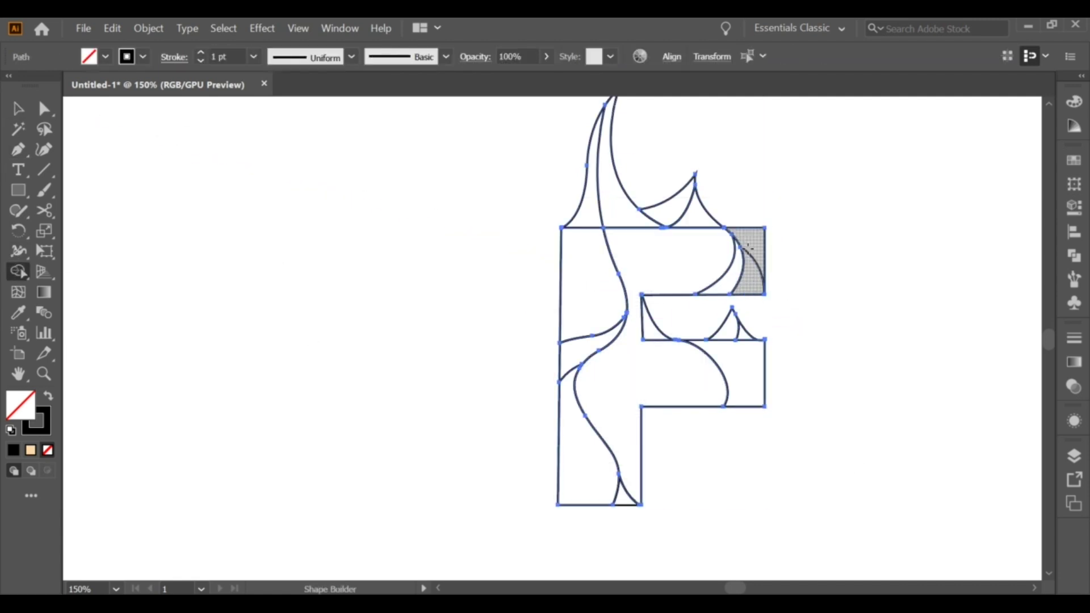
pyautogui.click(18, 108)
pyautogui.click(837, 324)
pyautogui.click(19, 150)
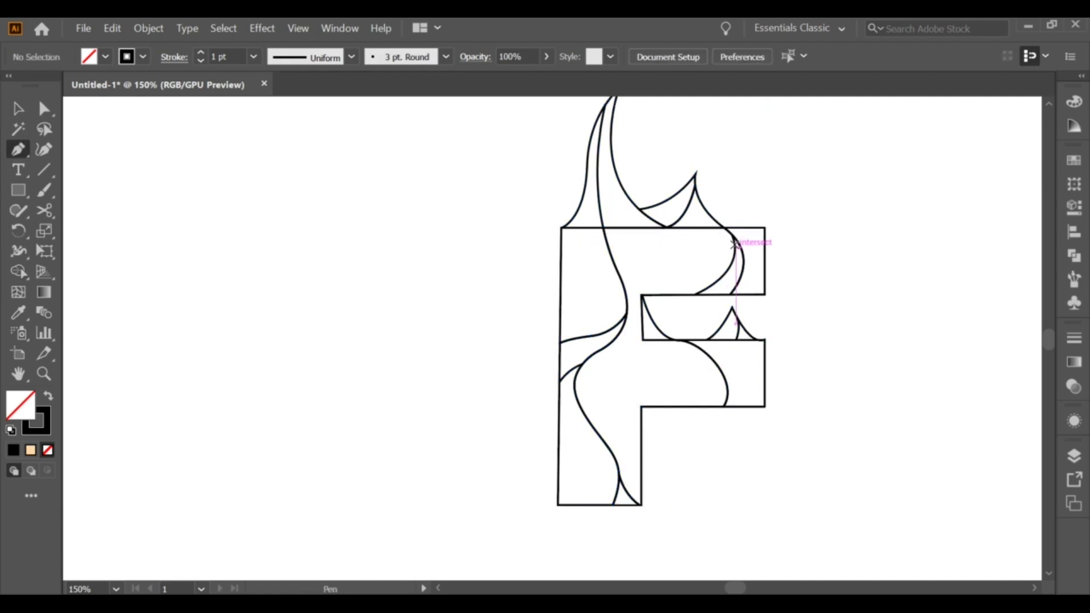
pyautogui.click(736, 244)
pyautogui.moveTo(764, 276); pyautogui.dragTo(766, 306)
pyautogui.press('v')
pyautogui.hotkey('ctrl', 'a')
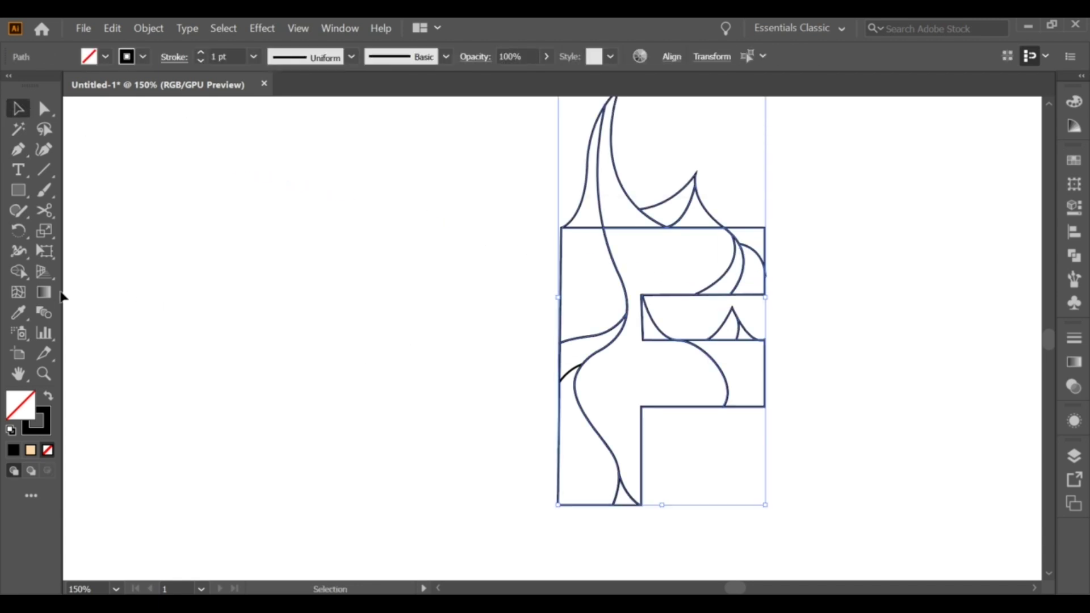
# Step: Marquee-select all the F's paths for Shape Builder
pyautogui.click(18, 271)
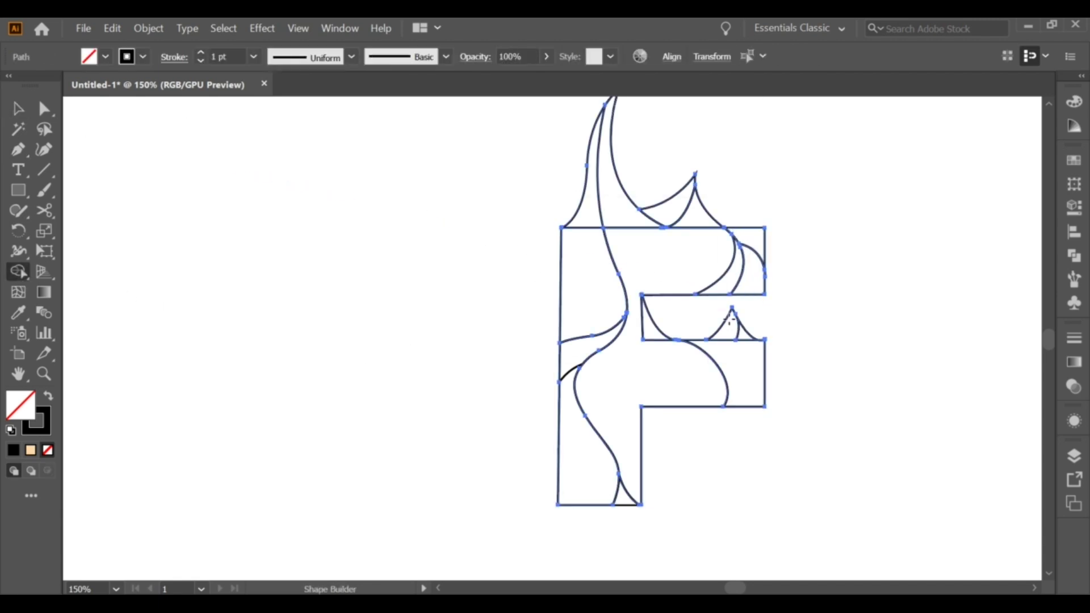
pyautogui.press('v')
pyautogui.click(579, 365)
pyautogui.moveTo(518, 218); pyautogui.dragTo(855, 504)
pyautogui.click(17, 271)
# Step: Reshape the small curve beside the stem's left edge, then reselect the F artwork
pyautogui.press('a')
pyautogui.click(421, 294)
pyautogui.scroll(2, 562, 364)
pyautogui.moveTo(596, 370); pyautogui.dragTo(554, 410)
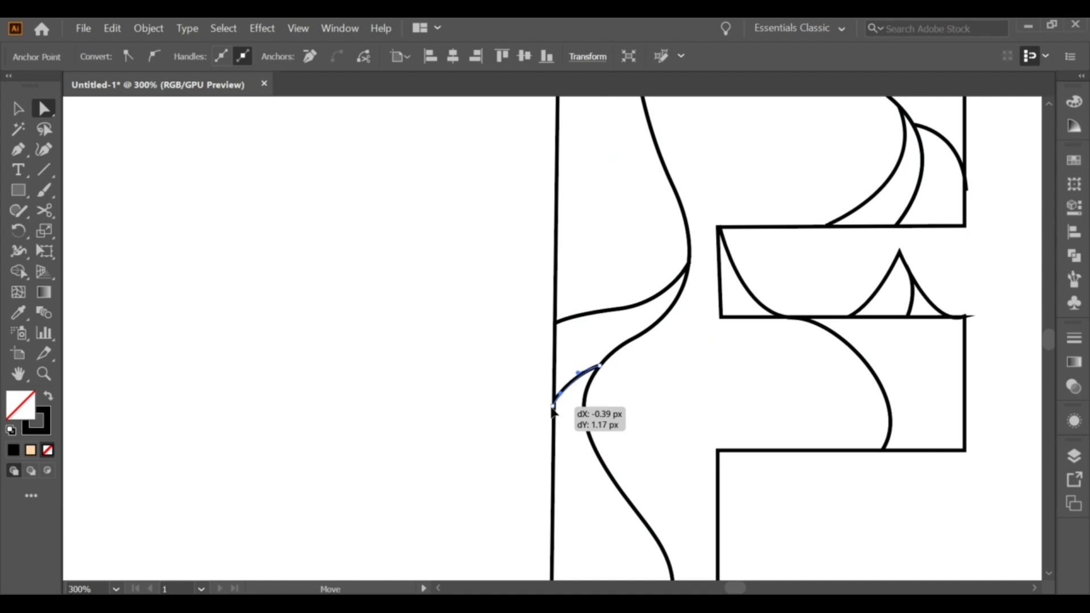
pyautogui.scroll(-2, 489, 292)
pyautogui.click(17, 108)
pyautogui.moveTo(369, 147); pyautogui.dragTo(768, 481)
pyautogui.click(20, 271)
pyautogui.click(17, 108)
pyautogui.click(66, 129)
pyautogui.scroll(3, 561, 321)
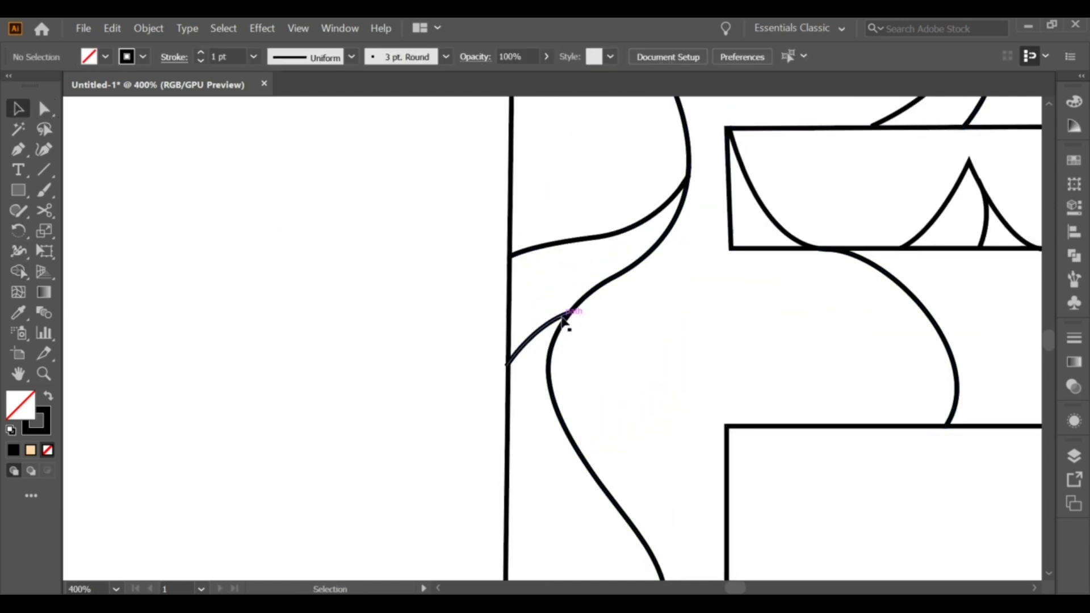
# Step: Move the small curve's upper end up to meet the stem curve
pyautogui.click(562, 320)
pyautogui.click(44, 108)
pyautogui.moveTo(564, 314); pyautogui.dragTo(573, 308)
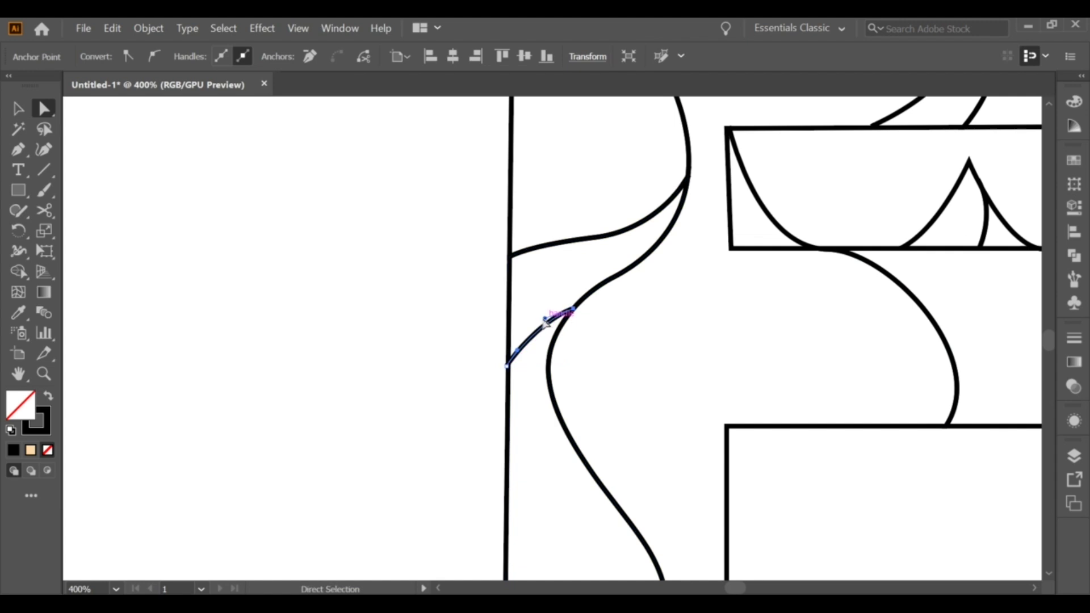
pyautogui.click(466, 304)
pyautogui.click(574, 310)
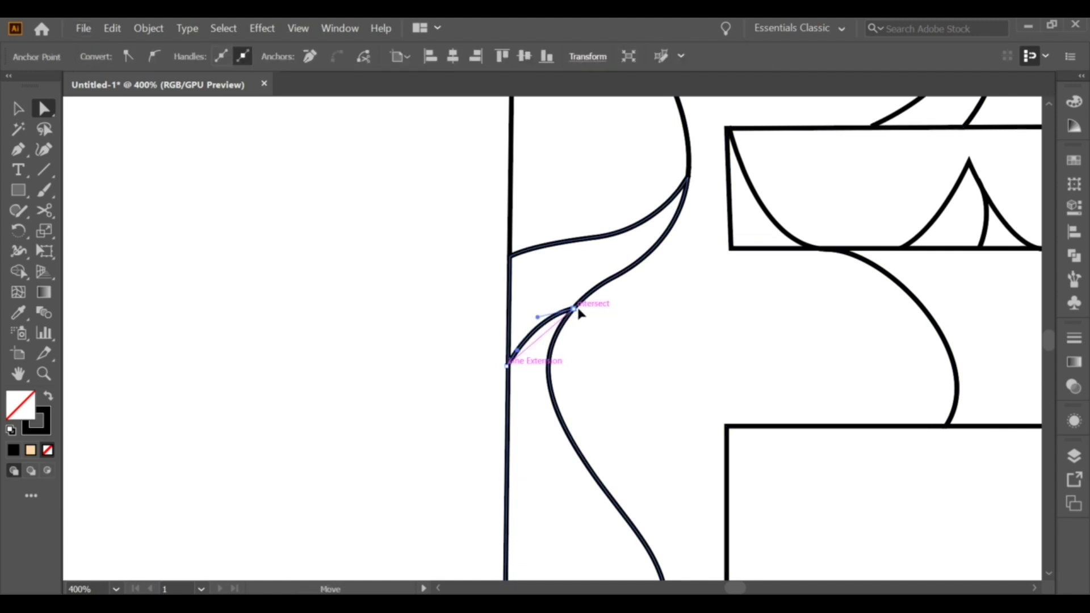
pyautogui.click(485, 294)
pyautogui.scroll(-2, 485, 294)
pyautogui.scroll(-2, 485, 294)
# Step: Marquee-select every path of the F with Shape Builder ready for merging
pyautogui.press('v')
pyautogui.moveTo(127, 146); pyautogui.dragTo(608, 413)
pyautogui.scroll(1, 608, 414)
pyautogui.hotkey('shift', 'm')
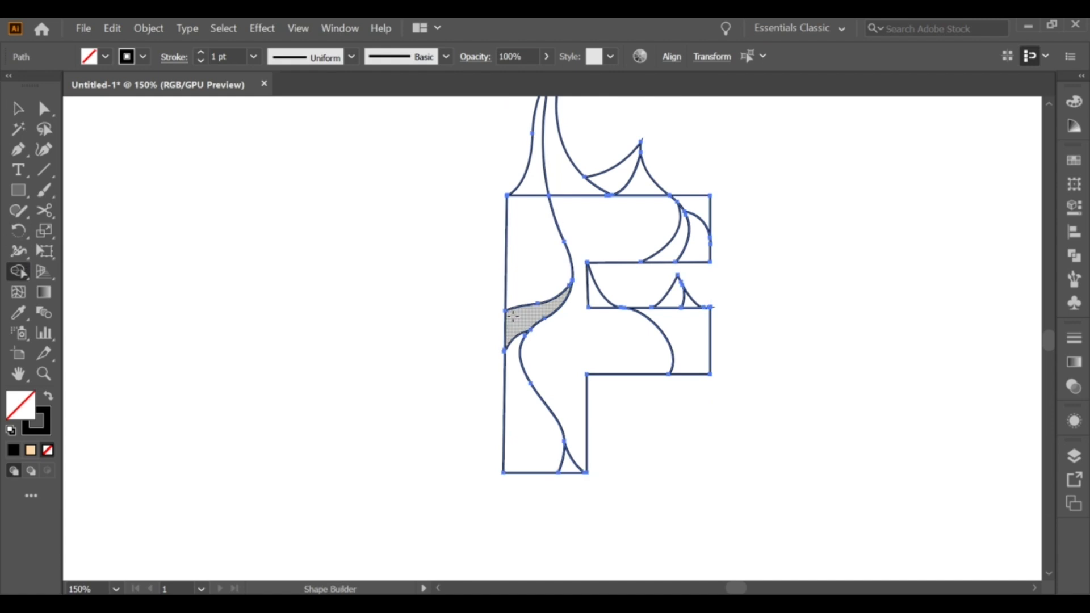
pyautogui.click(19, 109)
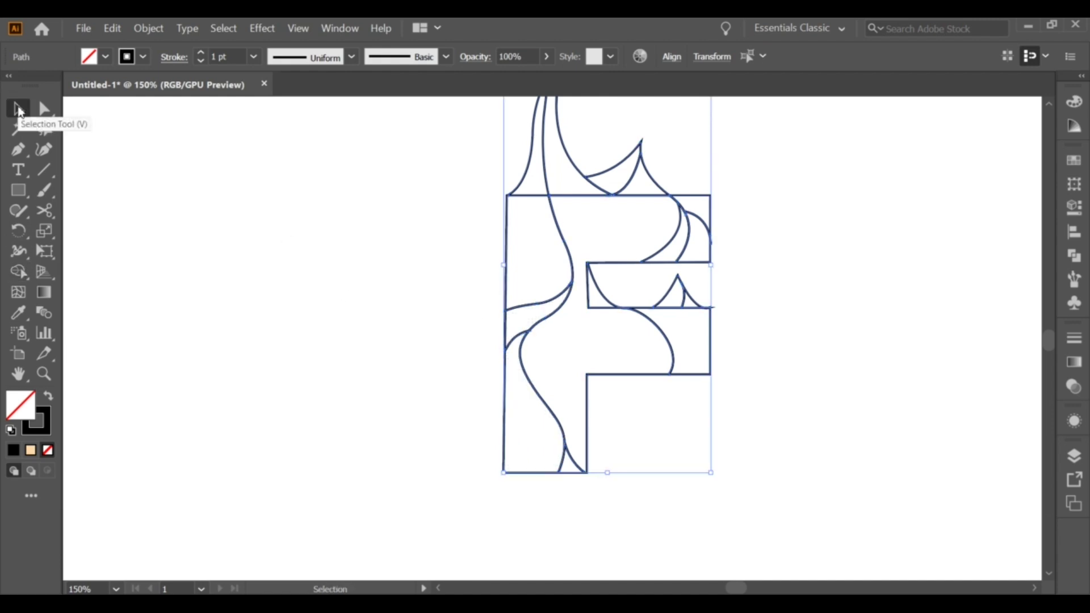
pyautogui.hotkey('shift', 'm')
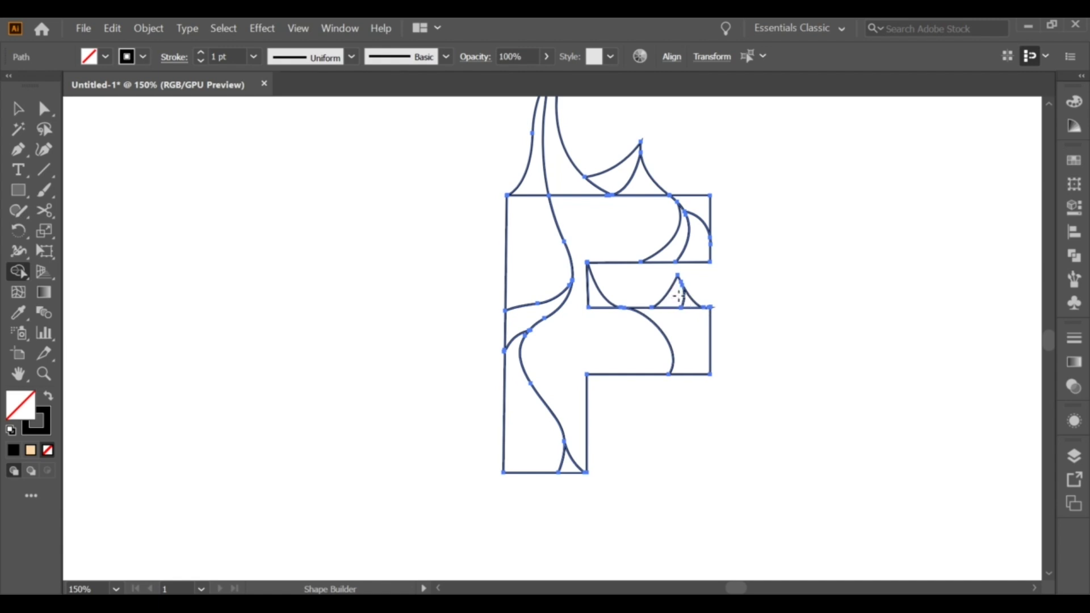
pyautogui.click(19, 109)
pyautogui.hotkey('ctrl', 'a')
pyautogui.click(856, 370)
pyautogui.click(549, 212)
pyautogui.moveTo(365, 231); pyautogui.dragTo(681, 450)
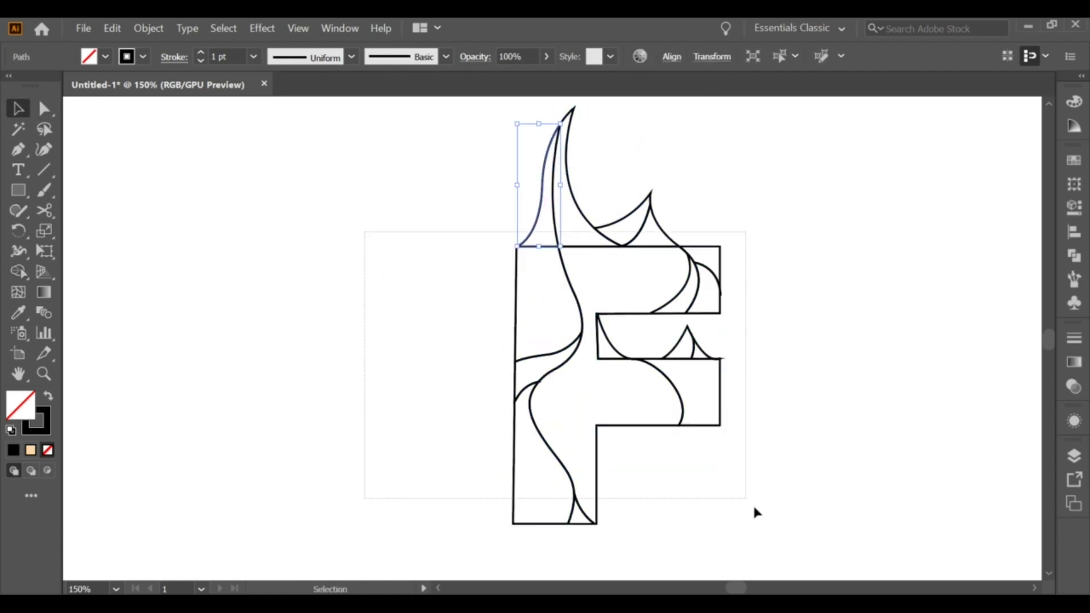
pyautogui.hotkey('shift', 'm')
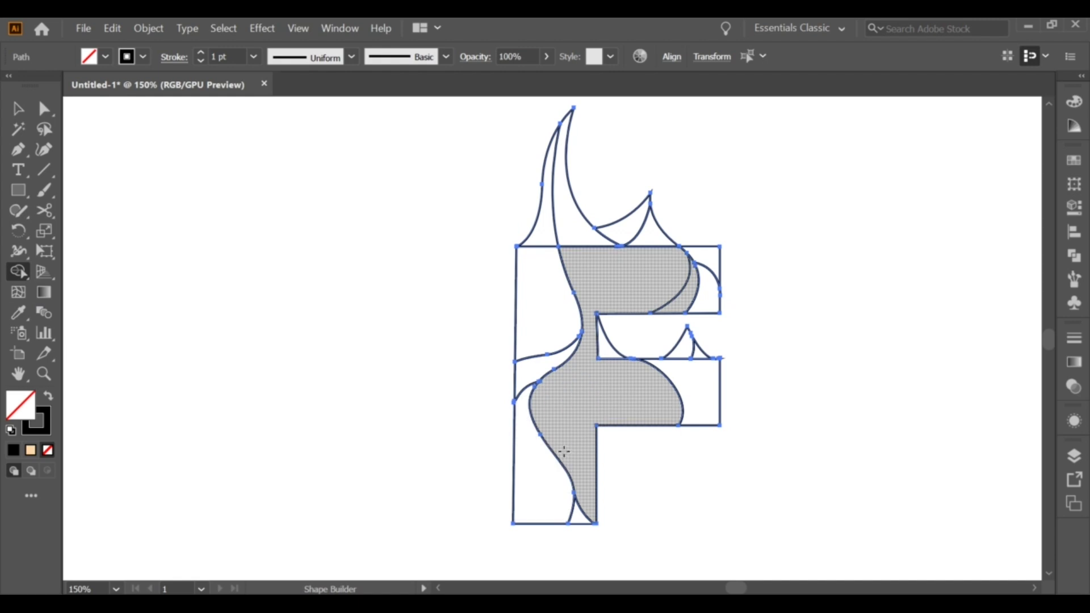
# Step: Try a salmon Shape Builder fill on the middle F regions, then undo it
pyautogui.click(19, 109)
pyautogui.click(775, 256)
pyautogui.click(622, 244)
pyautogui.click(651, 264)
pyautogui.hotkey('ctrl', 'a')
pyautogui.hotkey('shift', 'm')
pyautogui.click(1074, 160)
pyautogui.click(922, 244)
pyautogui.moveTo(624, 392); pyautogui.dragTo(645, 284)
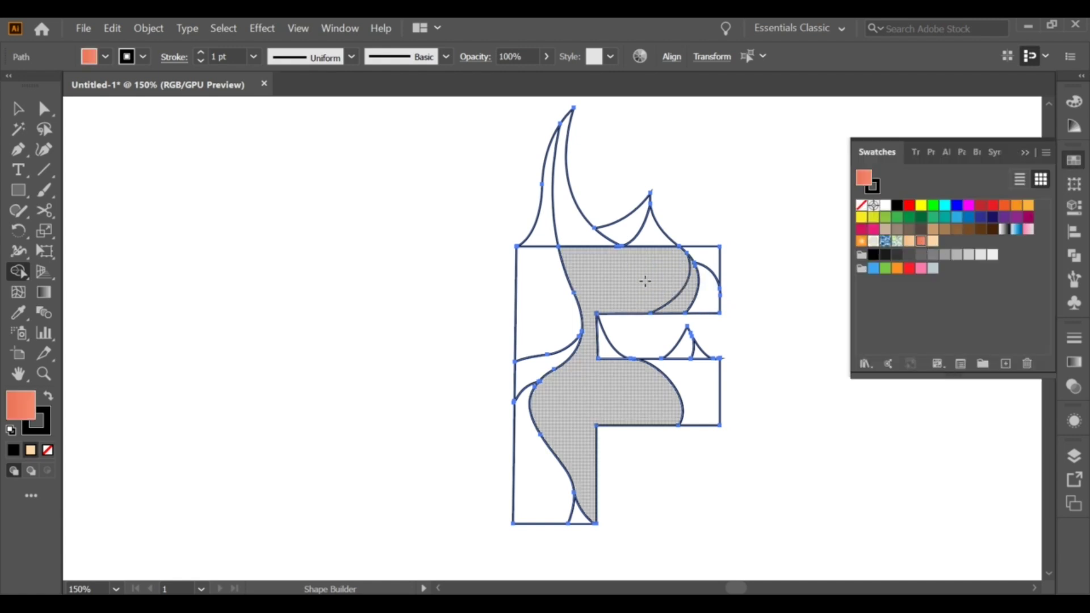
pyautogui.click(50, 430)
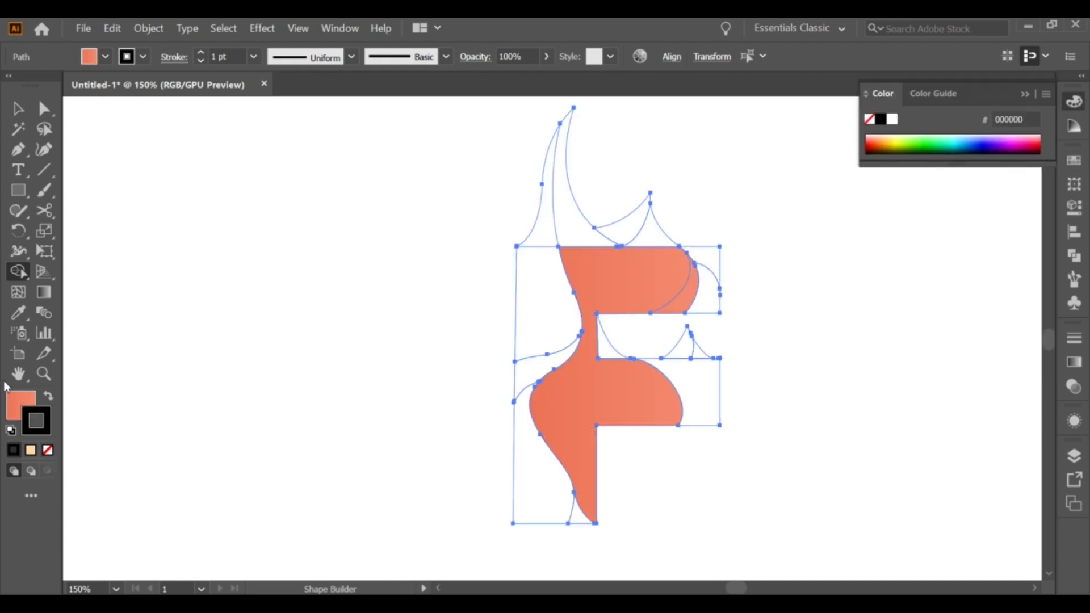
pyautogui.press('/')
# Step: Zoom in and nudge the inner curve's bottom anchor onto the top arm's edge
pyautogui.press('v')
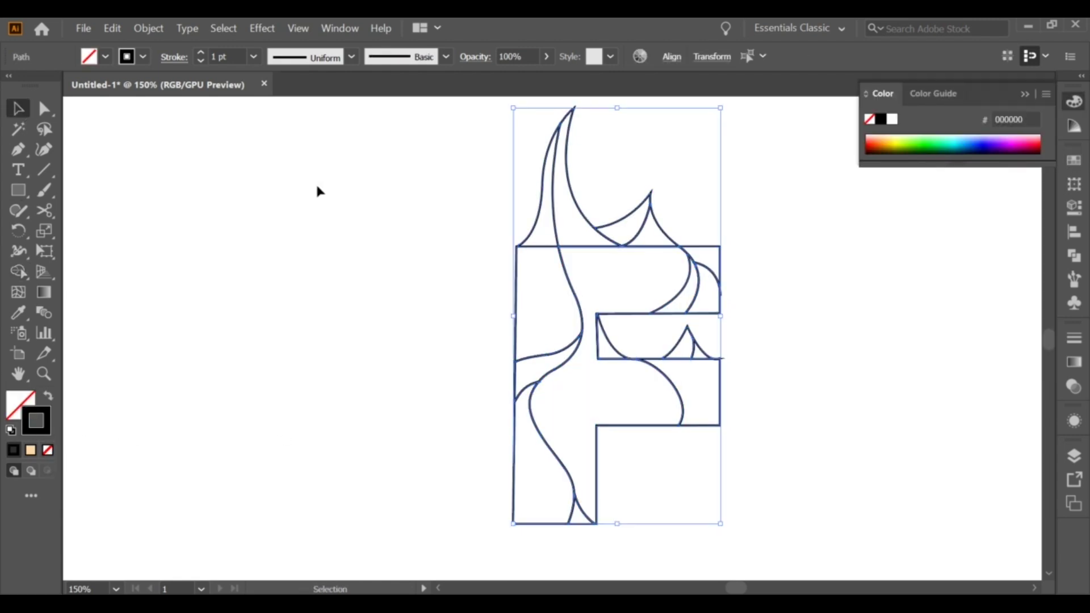
pyautogui.moveTo(443, 208); pyautogui.dragTo(769, 515)
pyautogui.hotkey('shift', 'm')
pyautogui.press('v')
pyautogui.scroll(2, 732, 281)
pyautogui.scroll(1, 749, 295)
pyautogui.press('a')
pyautogui.moveTo(513, 365); pyautogui.dragTo(509, 369)
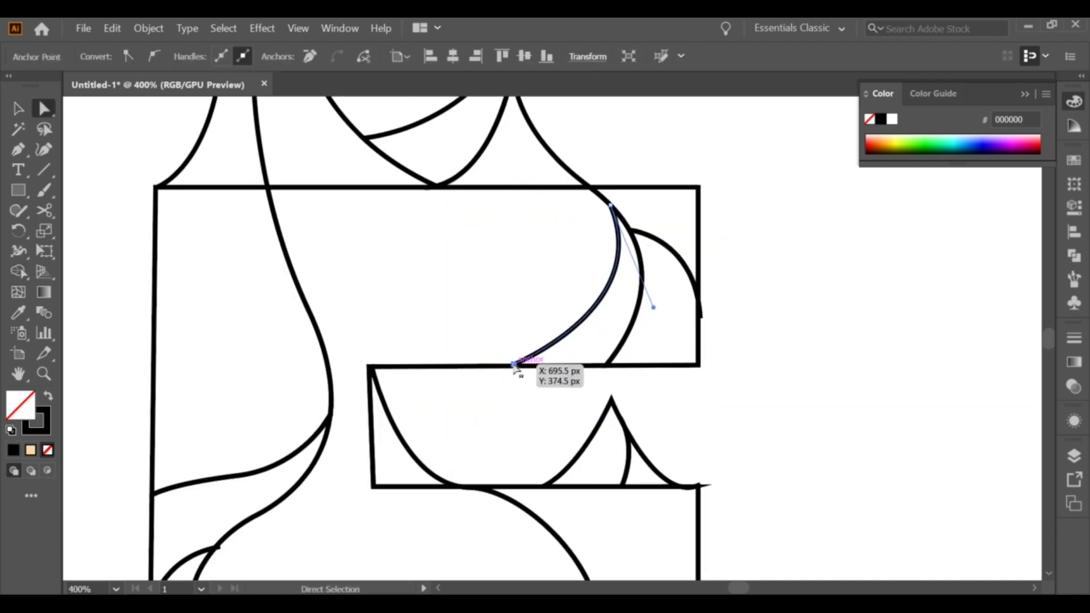
pyautogui.moveTo(619, 215); pyautogui.dragTo(645, 219)
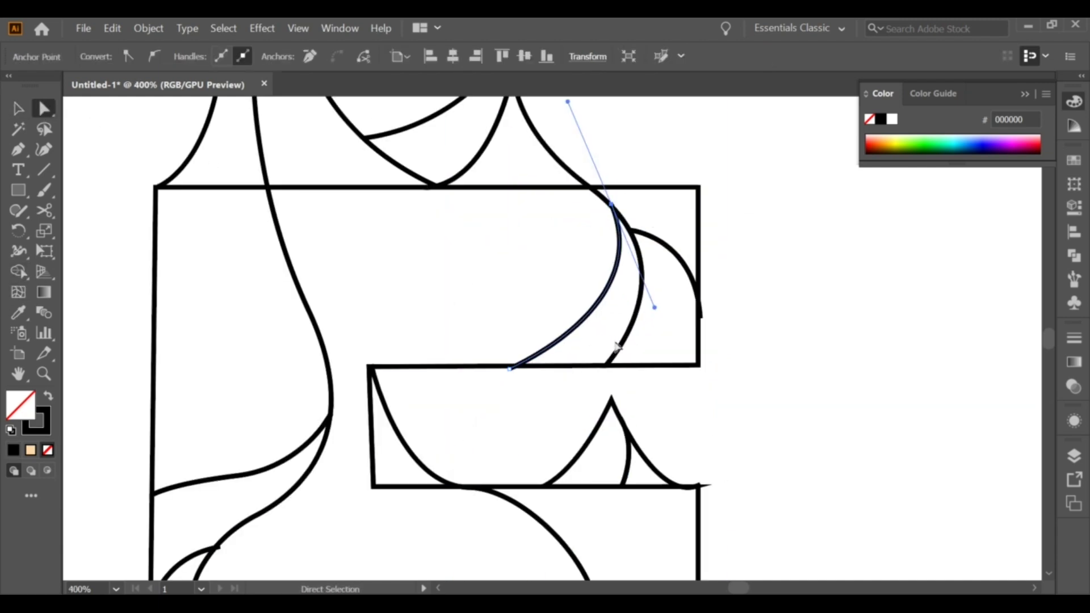
pyautogui.hotkey('ctrl', 'z')
pyautogui.click(607, 364)
# Step: Zoom back out and reselect all the F's paths for merging
pyautogui.scroll(-3, 738, 293)
pyautogui.press('v')
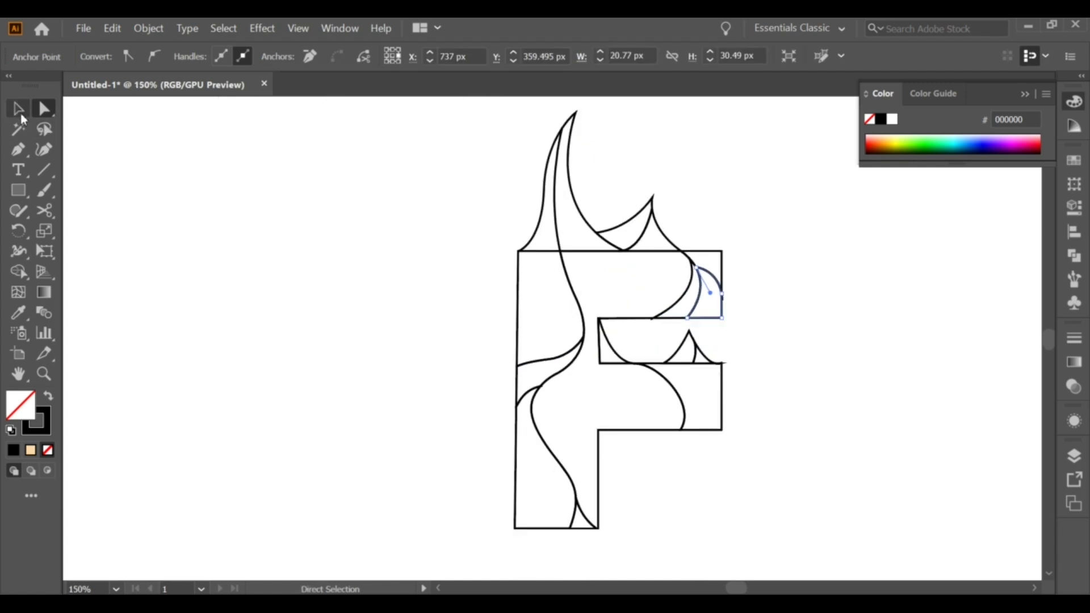
pyautogui.hotkey('ctrl', 'a')
pyautogui.click(18, 274)
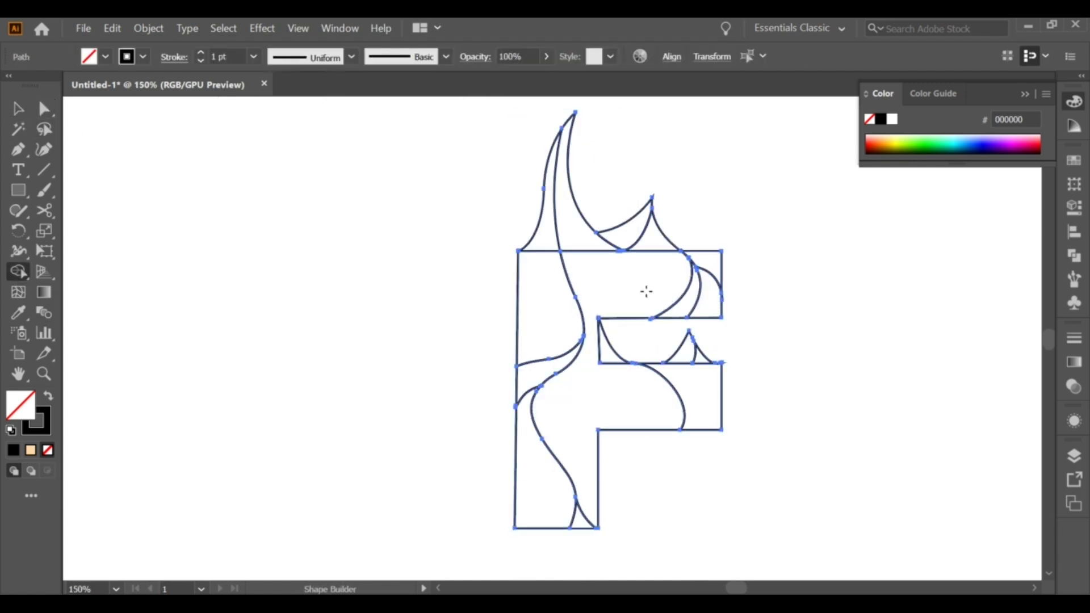
# Step: Merge the central flame regions into one salmon-gradient shape
pyautogui.click(1073, 160)
pyautogui.click(911, 241)
pyautogui.moveTo(567, 420); pyautogui.dragTo(613, 292)
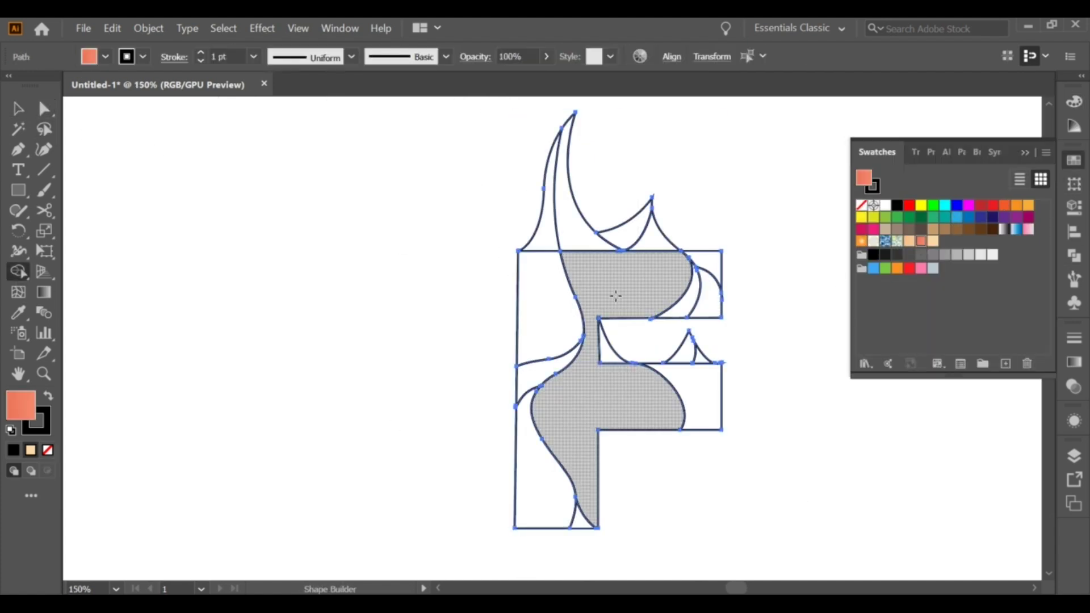
pyautogui.click(19, 108)
pyautogui.click(363, 219)
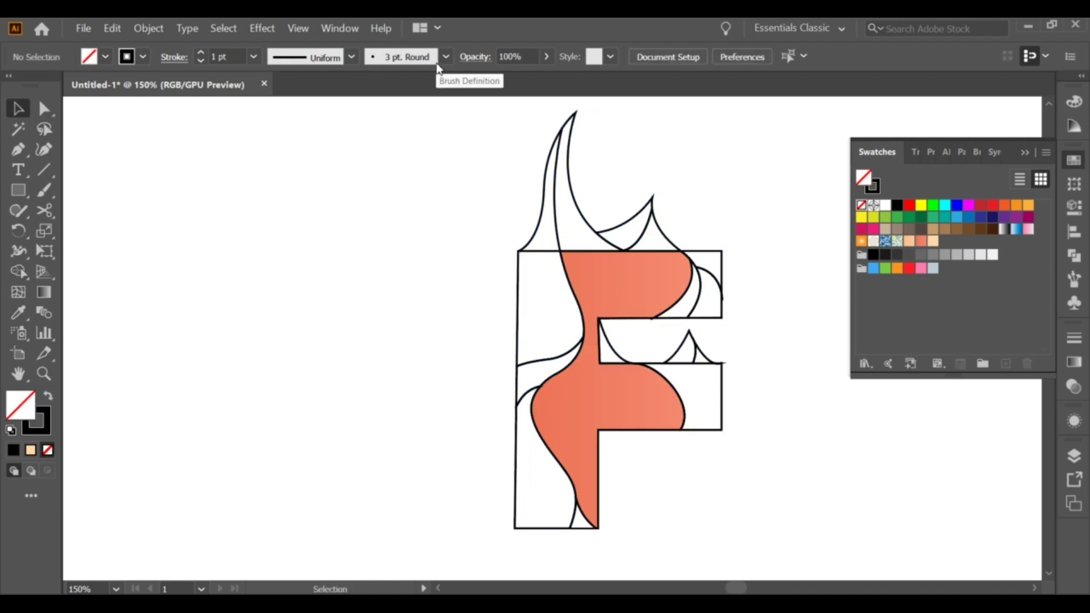
# Step: Fill the stem's upper and lower left, the lower arm's right and the small triangle with peach
pyautogui.click(933, 241)
pyautogui.moveTo(346, 134); pyautogui.dragTo(778, 555)
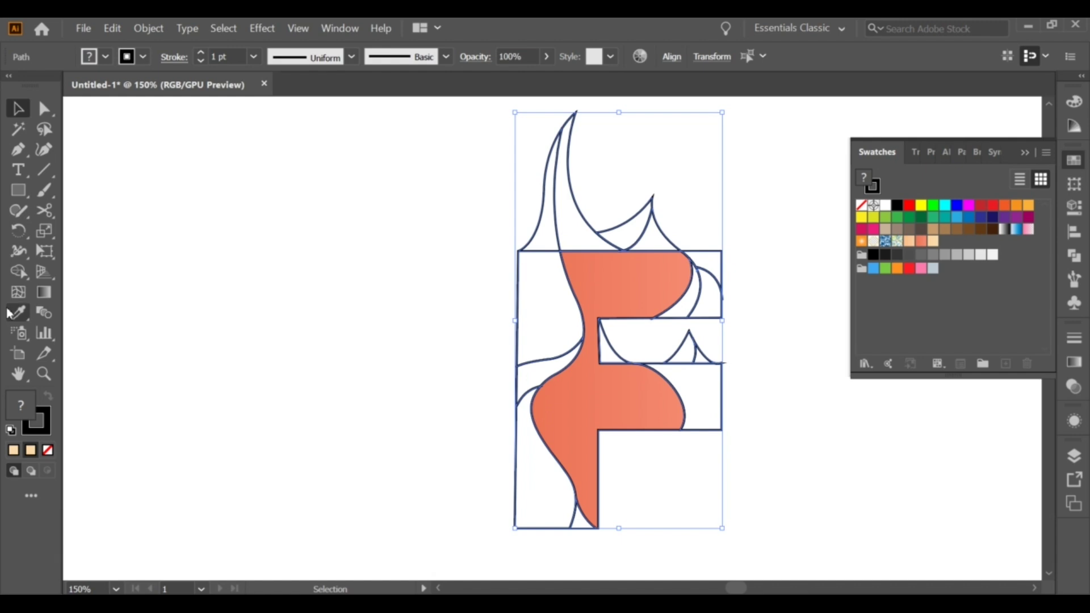
pyautogui.click(18, 272)
pyautogui.click(537, 311)
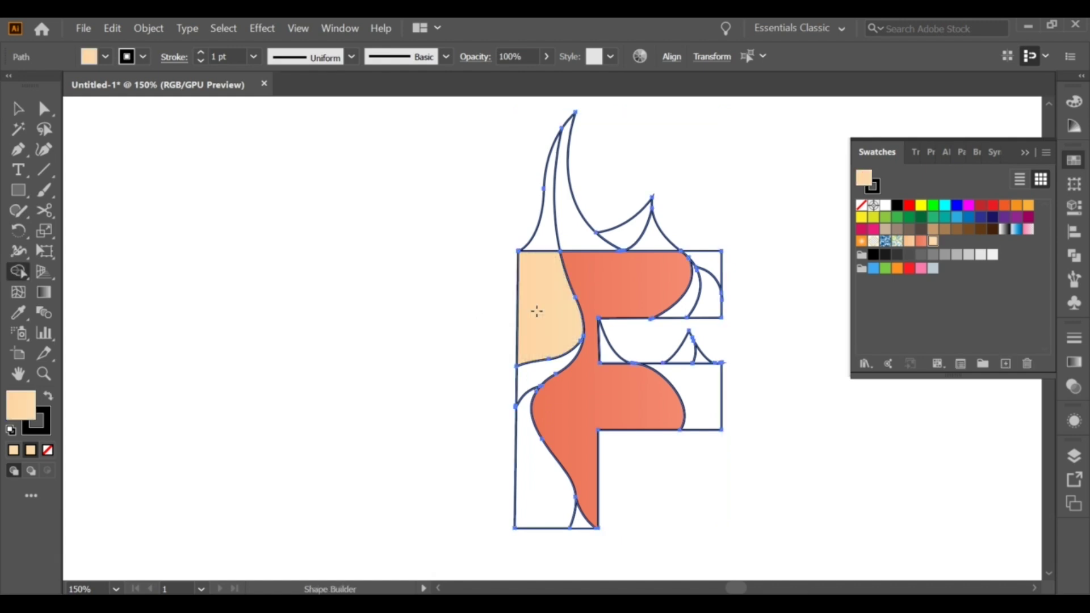
pyautogui.click(540, 471)
pyautogui.click(704, 407)
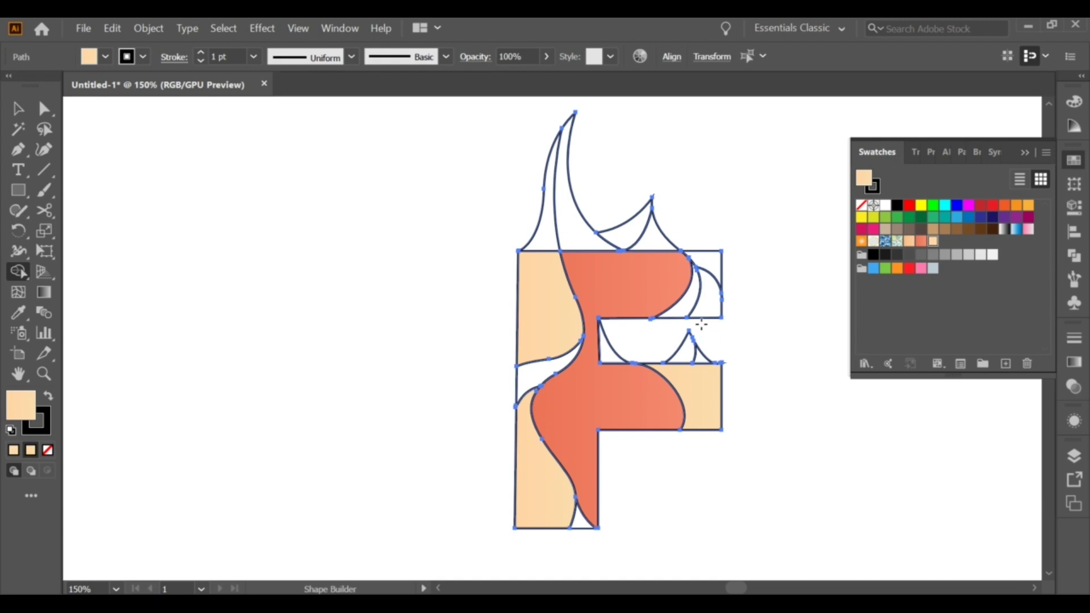
pyautogui.click(676, 357)
pyautogui.press('v')
pyautogui.click(202, 163)
pyautogui.scroll(1, 506, 232)
# Step: Align the anchor at the F's top-left corner and reselect the whole F
pyautogui.press('a')
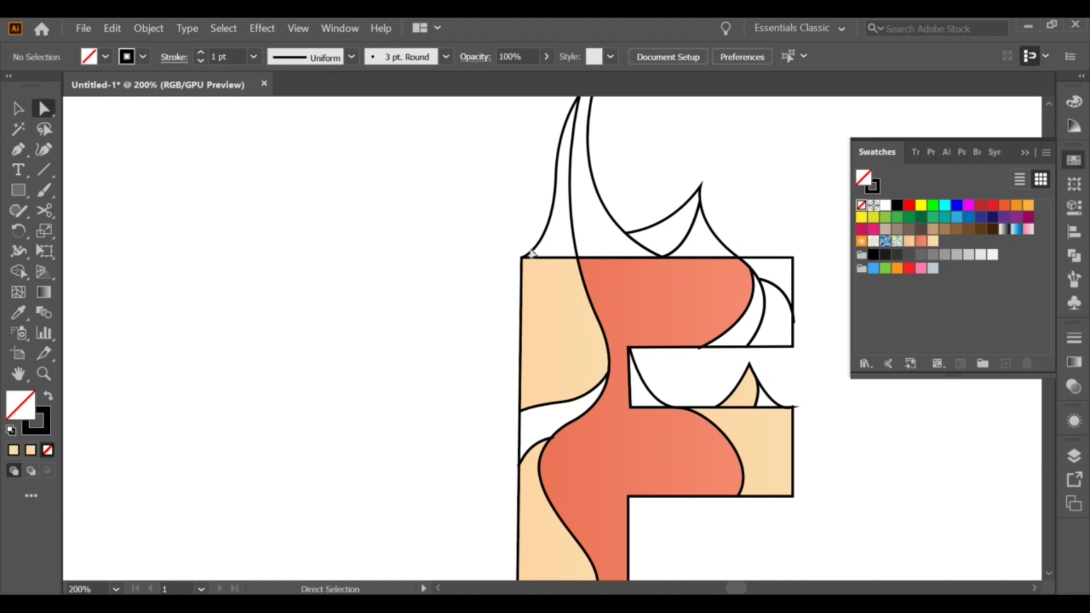
pyautogui.moveTo(530, 252); pyautogui.dragTo(521, 263)
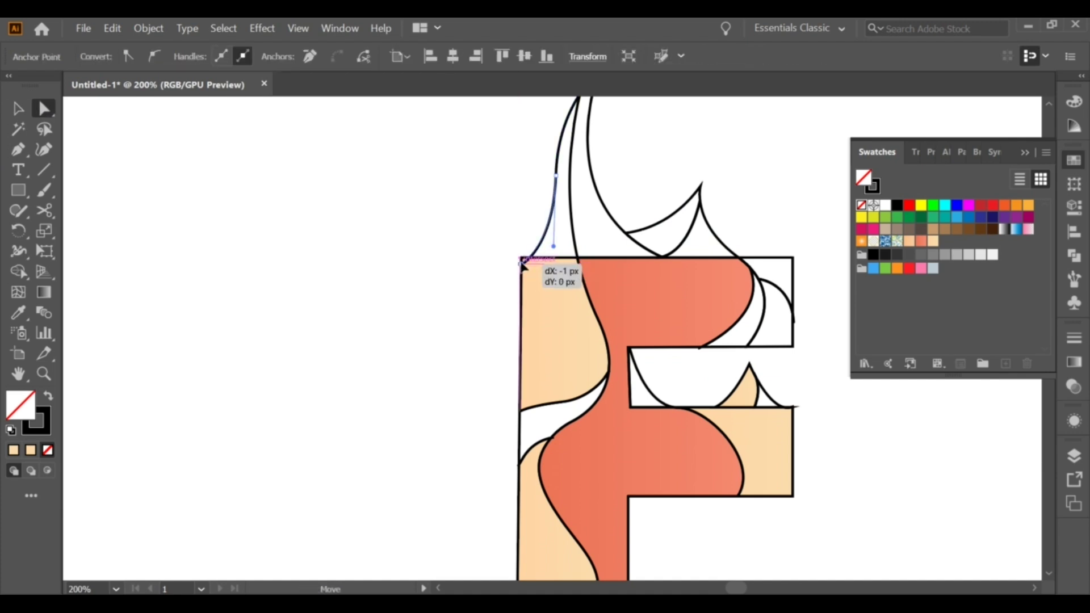
pyautogui.click(493, 209)
pyautogui.hotkey('ctrl', 'a')
pyautogui.hotkey('ctrl', '-')
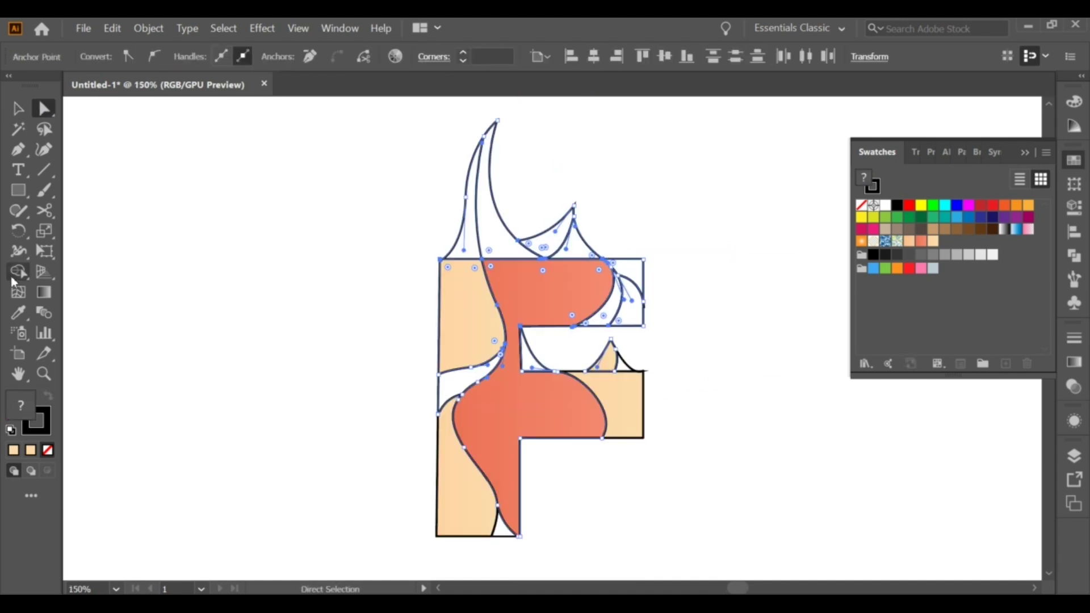
# Step: Fill the top arm's top-right regions with peach and merge the crescent into the salmon flame
pyautogui.click(18, 271)
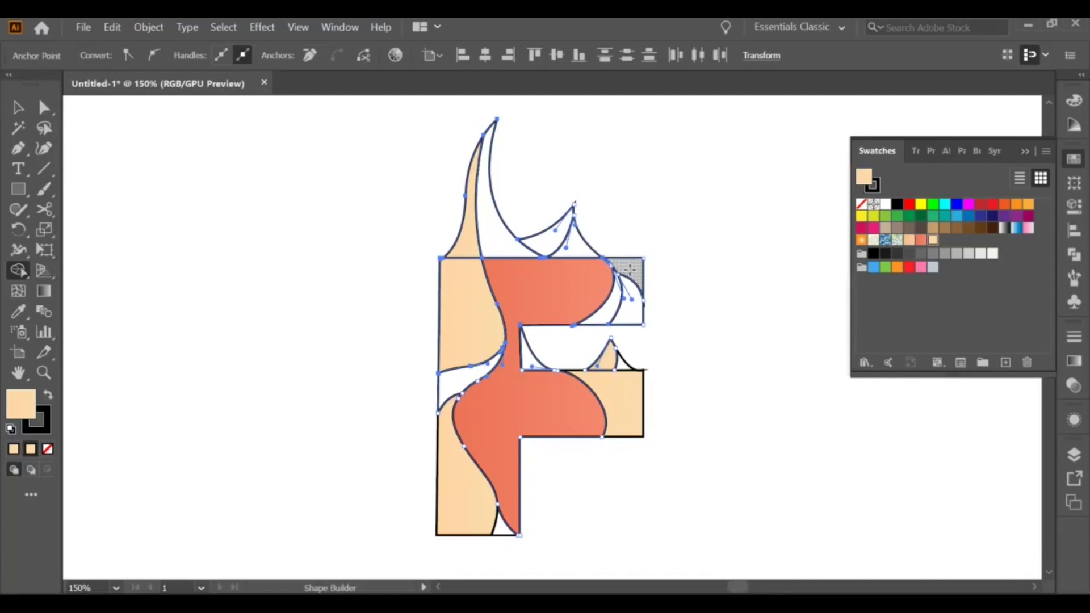
pyautogui.click(629, 270)
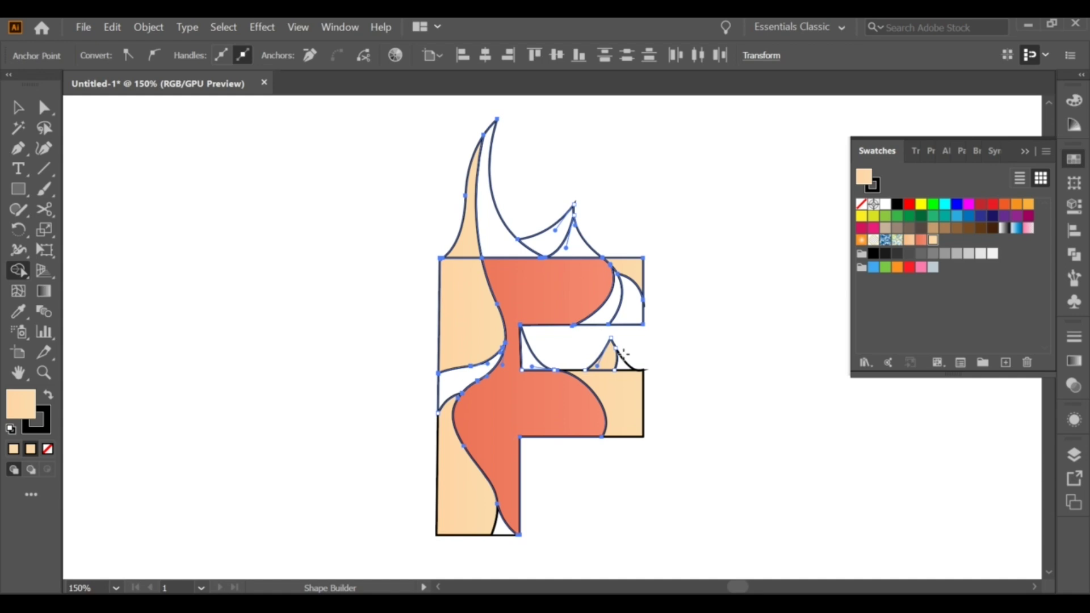
pyautogui.click(629, 307)
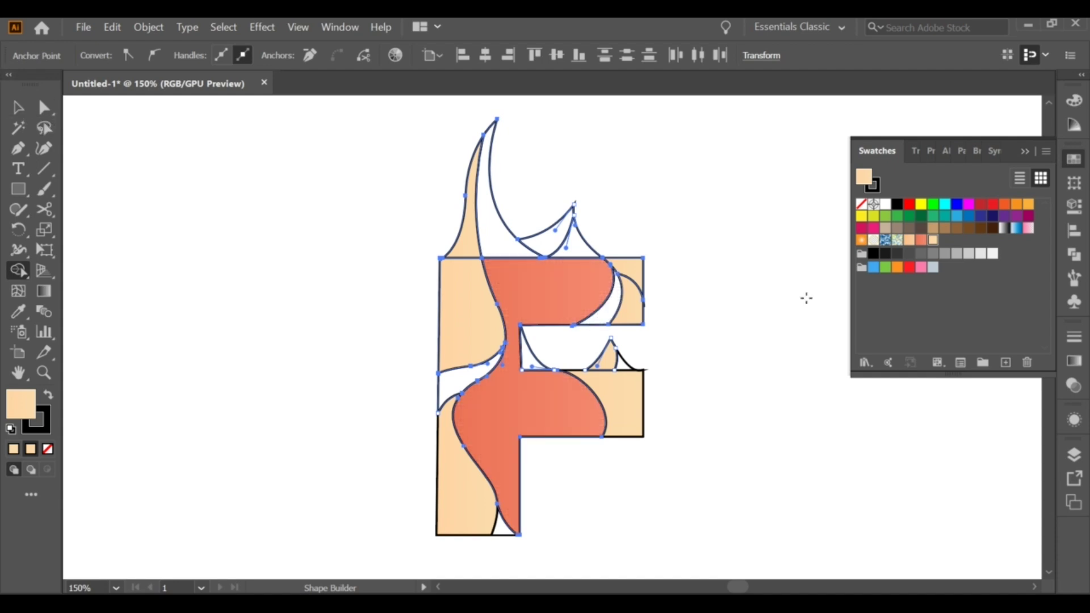
pyautogui.click(921, 239)
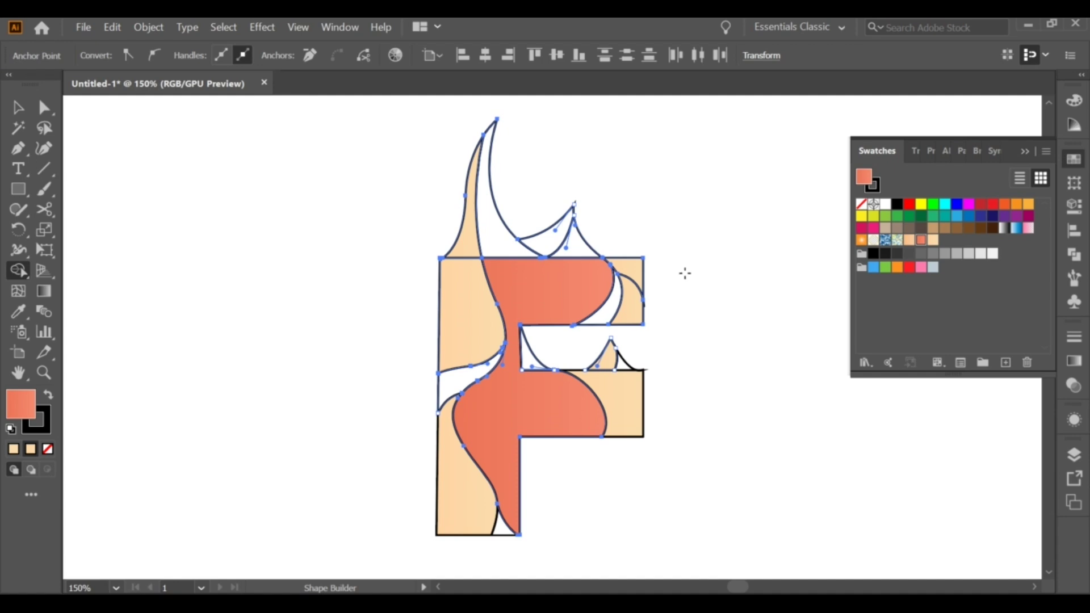
pyautogui.moveTo(607, 301); pyautogui.dragTo(579, 299)
pyautogui.press('v')
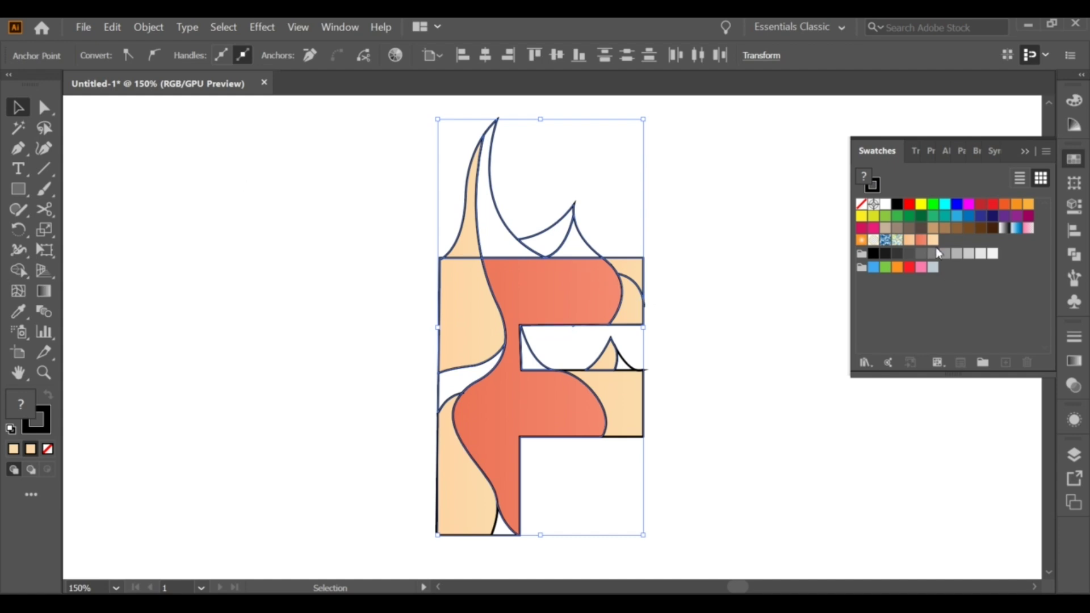
# Step: Fill the top-bar sliver, top crescent and stem-left sliver with peach using Shape Builder
pyautogui.click(908, 240)
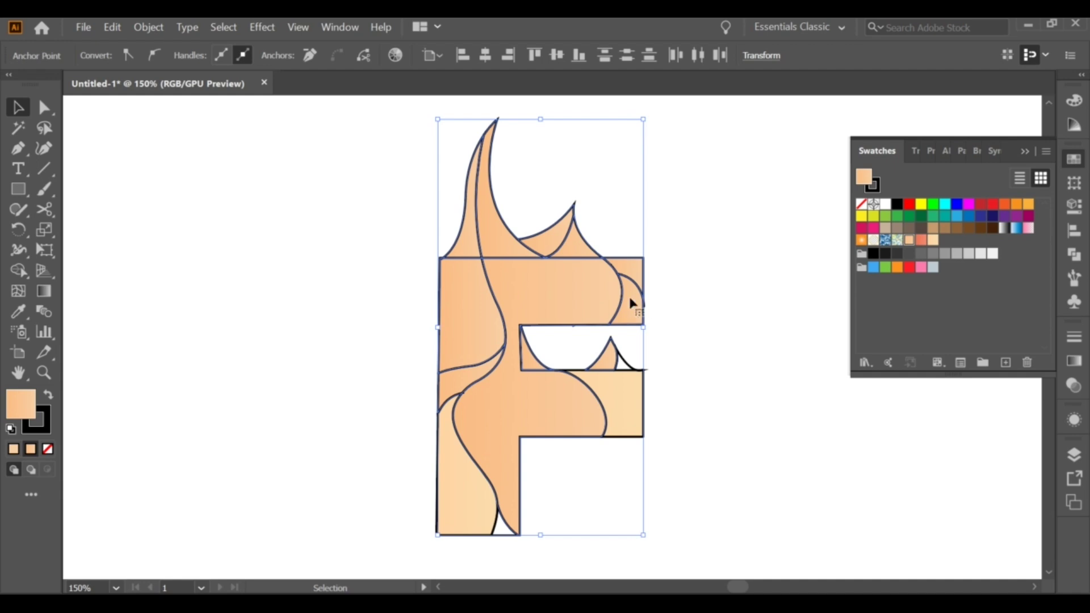
pyautogui.hotkey('ctrl', 'z')
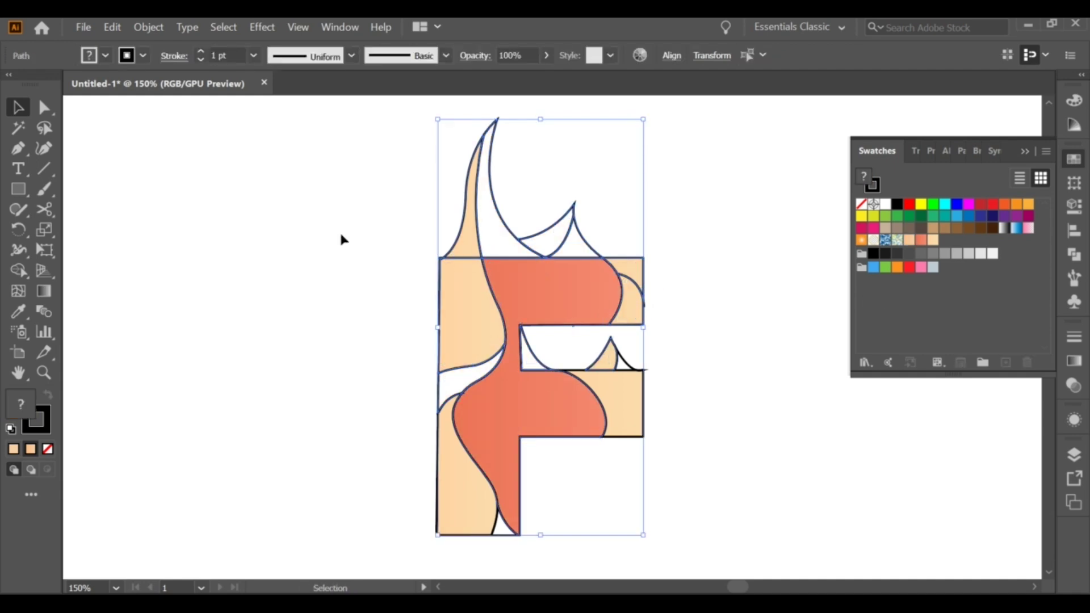
pyautogui.click(18, 270)
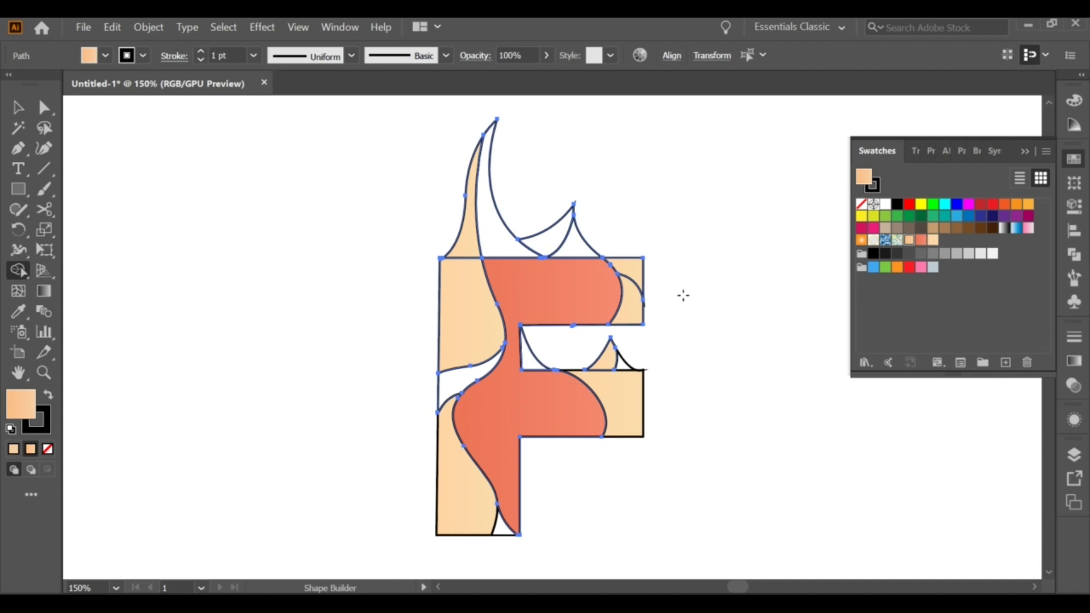
pyautogui.click(638, 302)
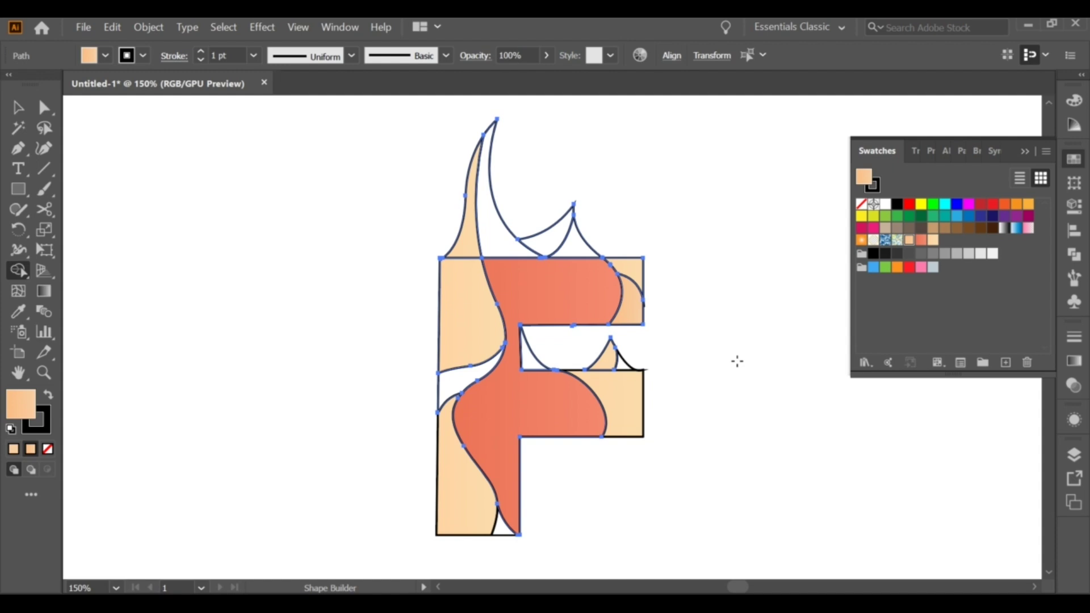
pyautogui.click(489, 222)
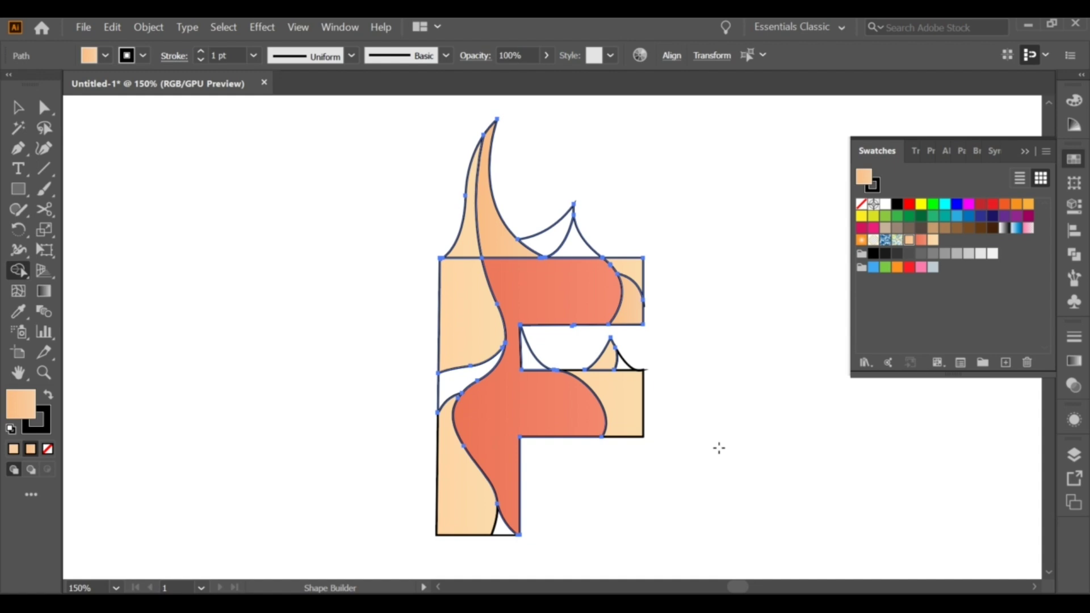
pyautogui.click(465, 372)
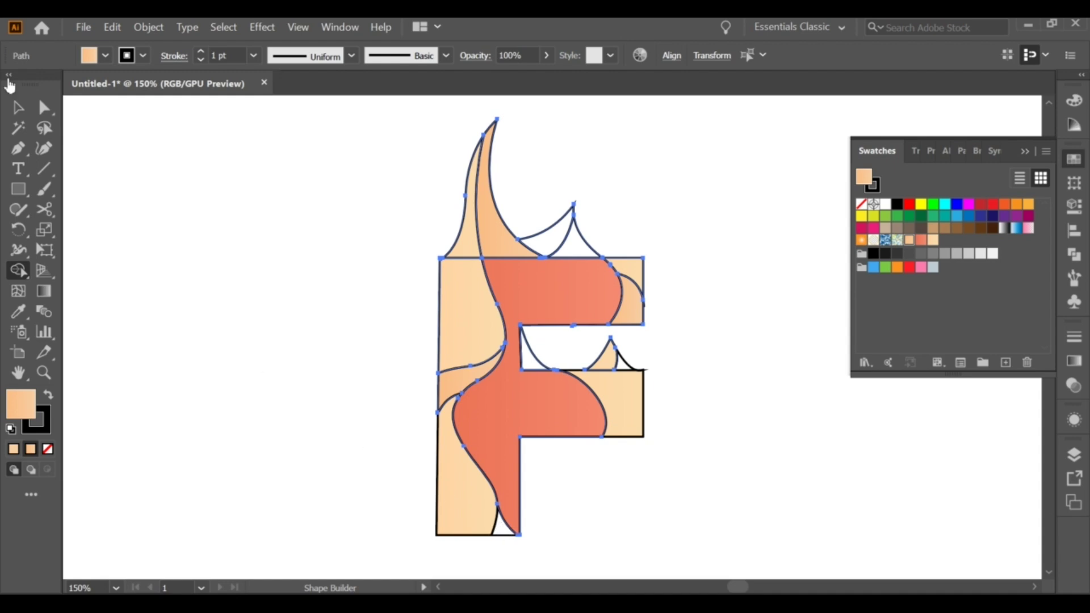
# Step: Fill the flame point above the top arm with a slightly darker peach
pyautogui.click(15, 106)
pyautogui.moveTo(184, 224)
pyautogui.mouseDown()
pyautogui.moveTo(707, 585)
pyautogui.moveTo(605, 553)
pyautogui.mouseUp()
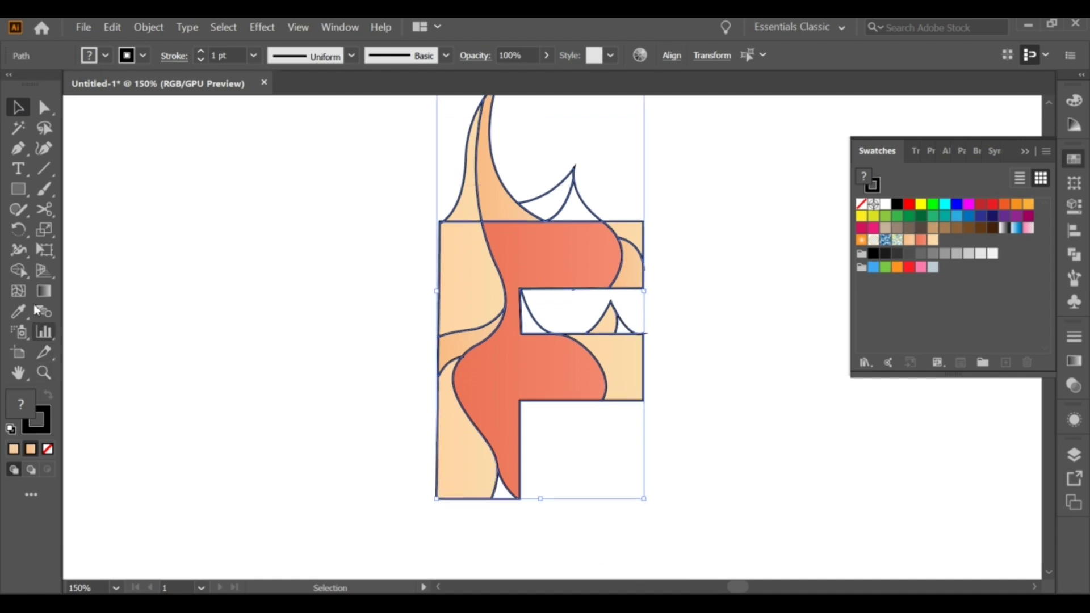
pyautogui.click(18, 271)
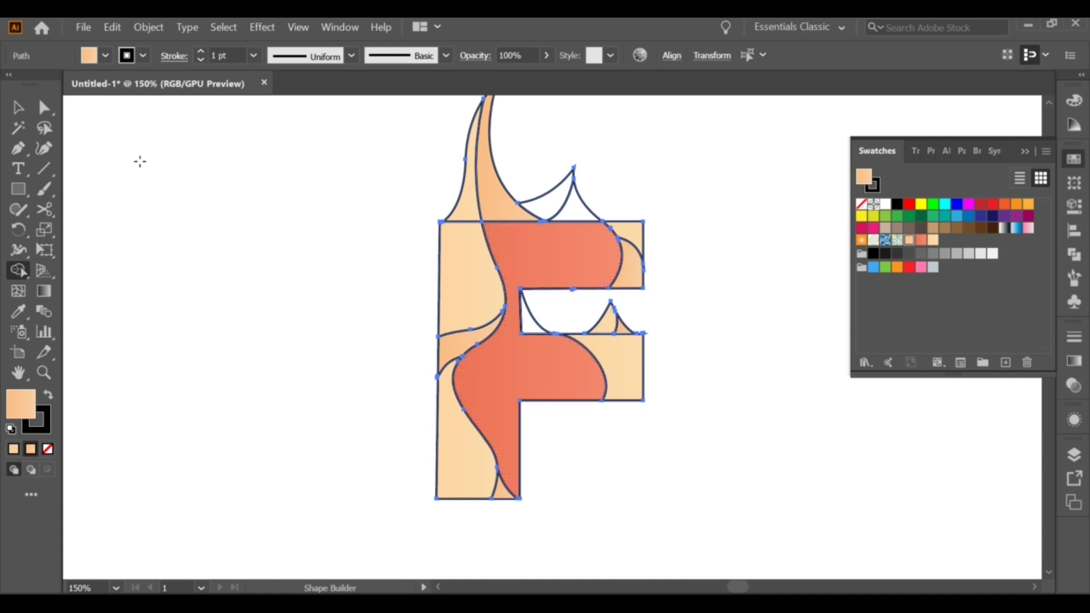
pyautogui.click(43, 114)
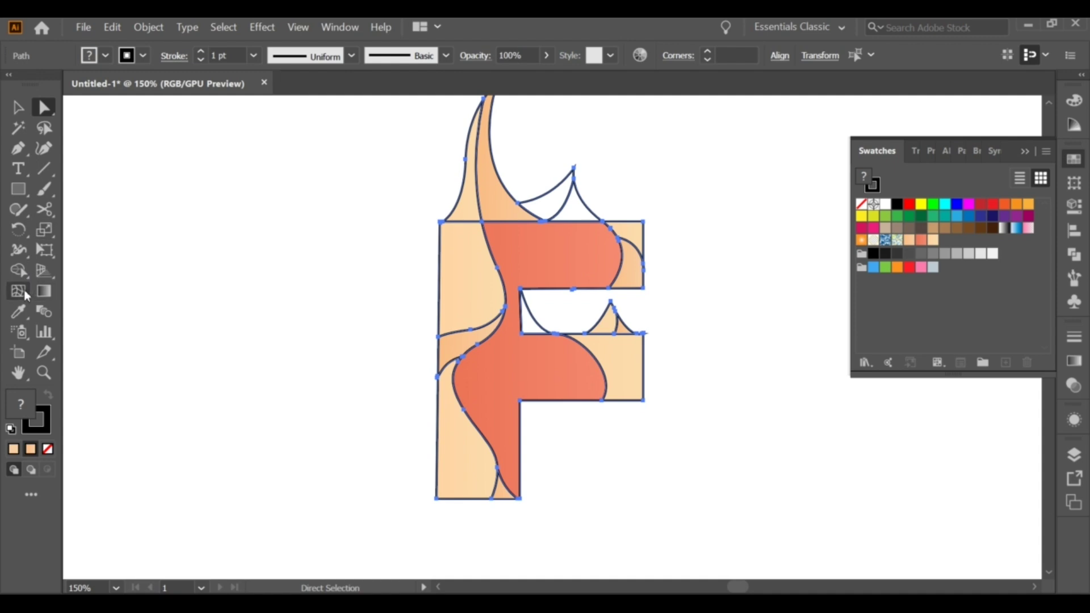
pyautogui.click(20, 272)
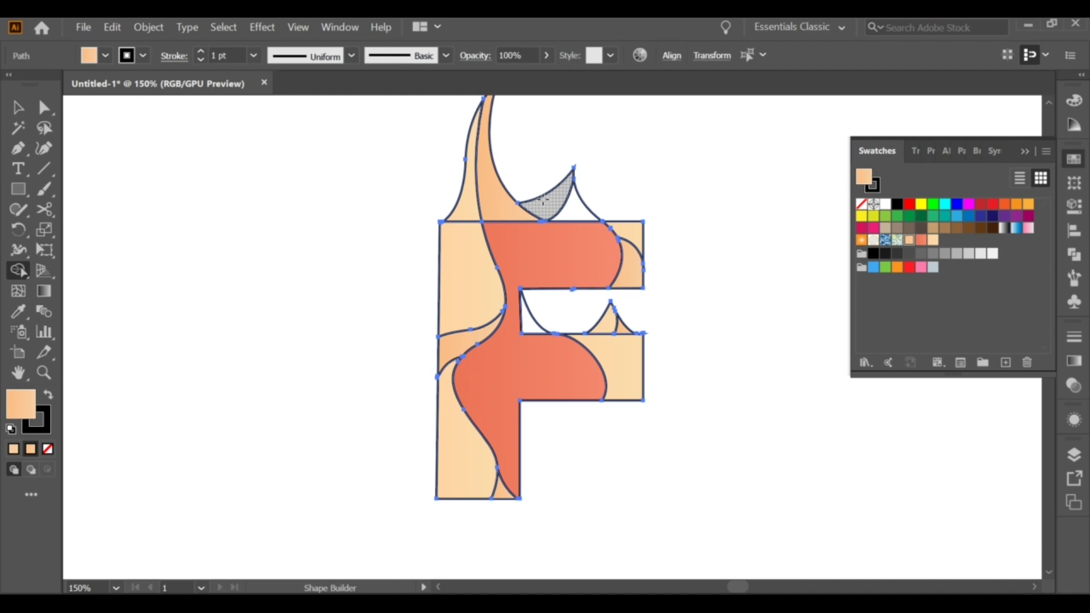
pyautogui.click(933, 241)
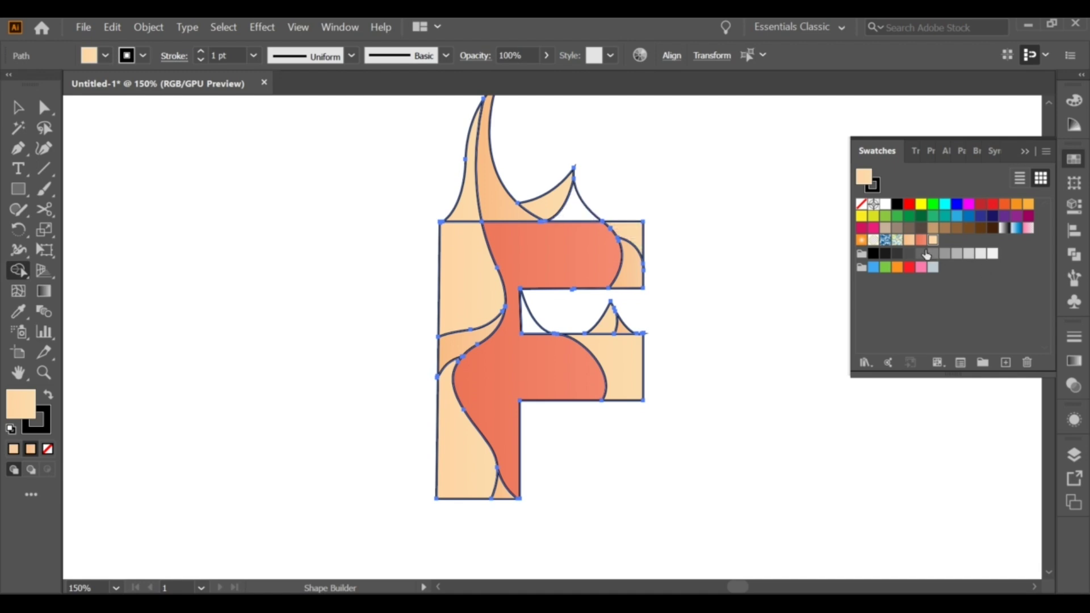
pyautogui.click(908, 241)
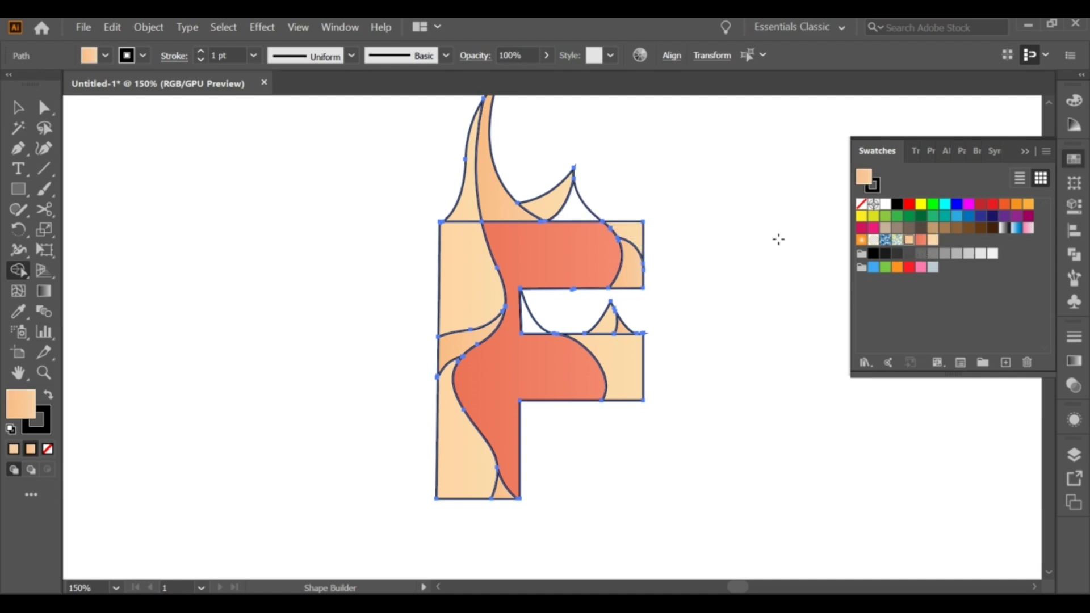
pyautogui.click(570, 212)
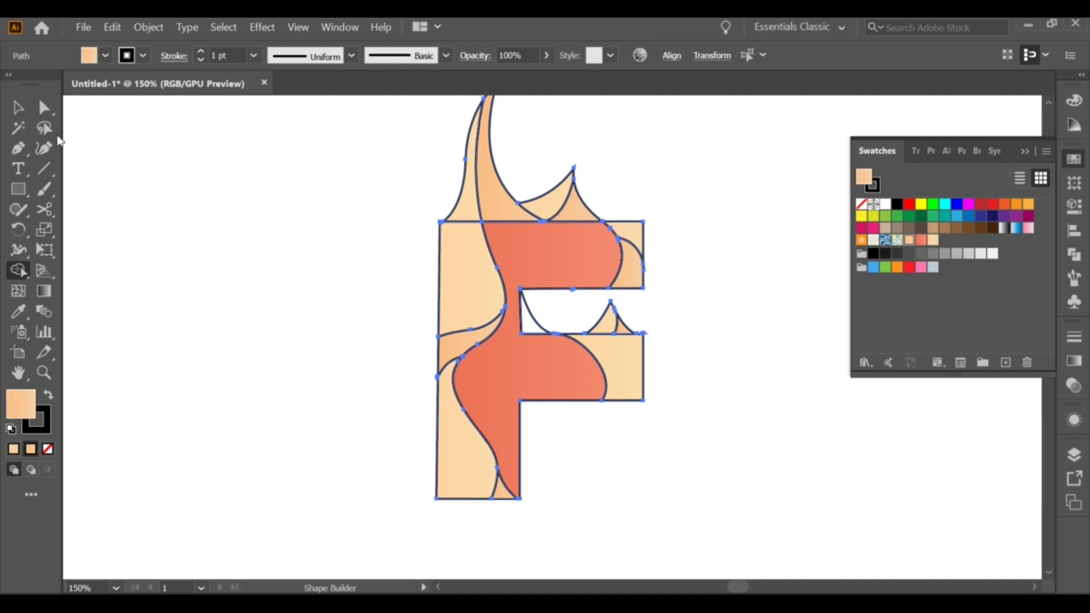
# Step: Select every piece of the F and set its stroke to None
pyautogui.click(17, 109)
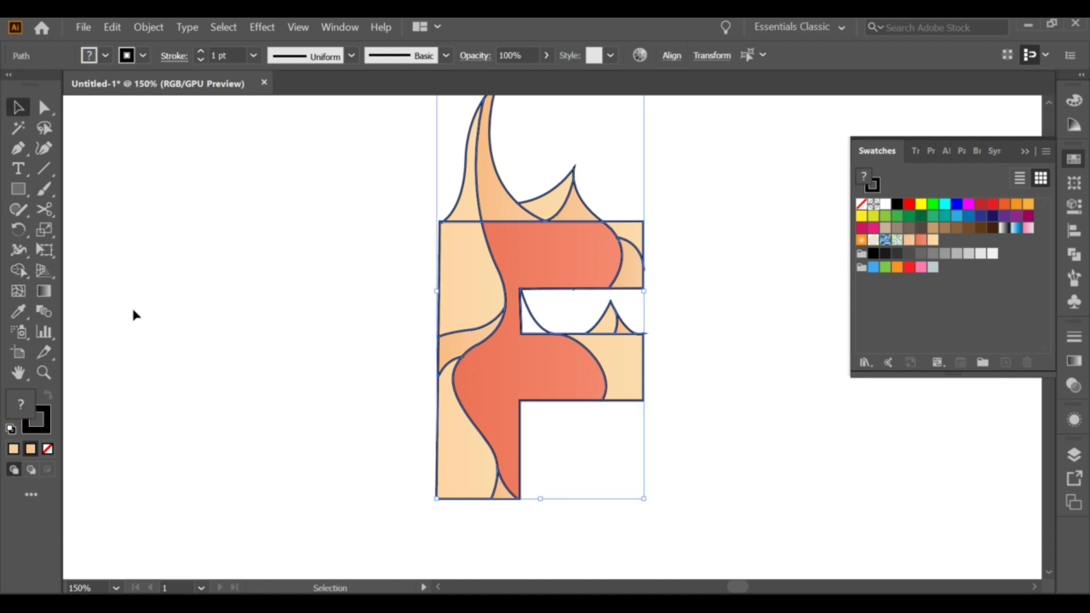
pyautogui.click(47, 428)
pyautogui.click(48, 450)
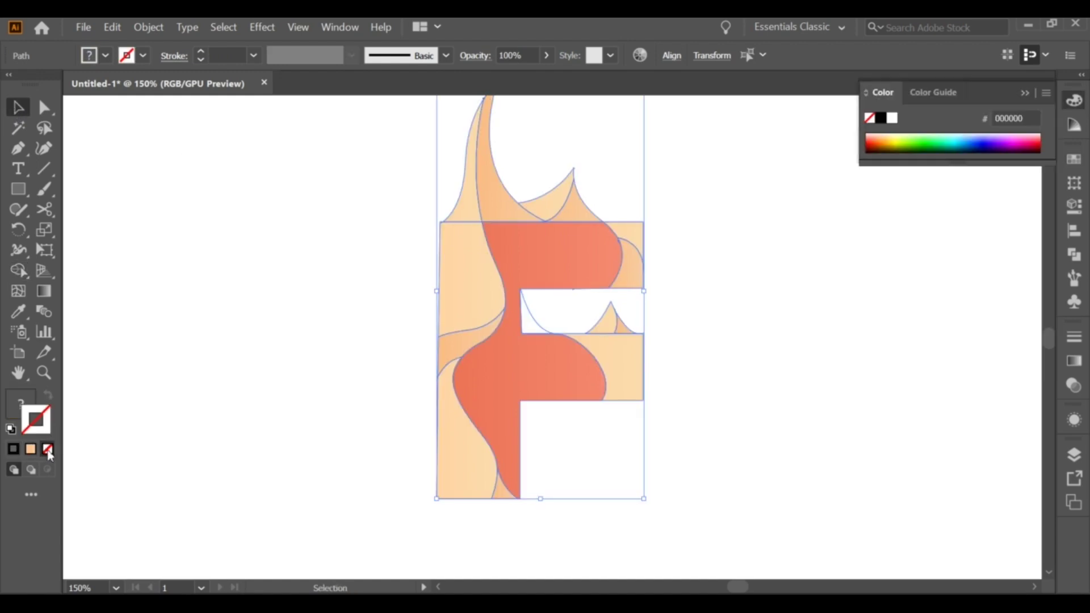
# Step: Deselect the artwork, centre the top of the F in view, and switch to the Pencil tool
pyautogui.click(155, 417)
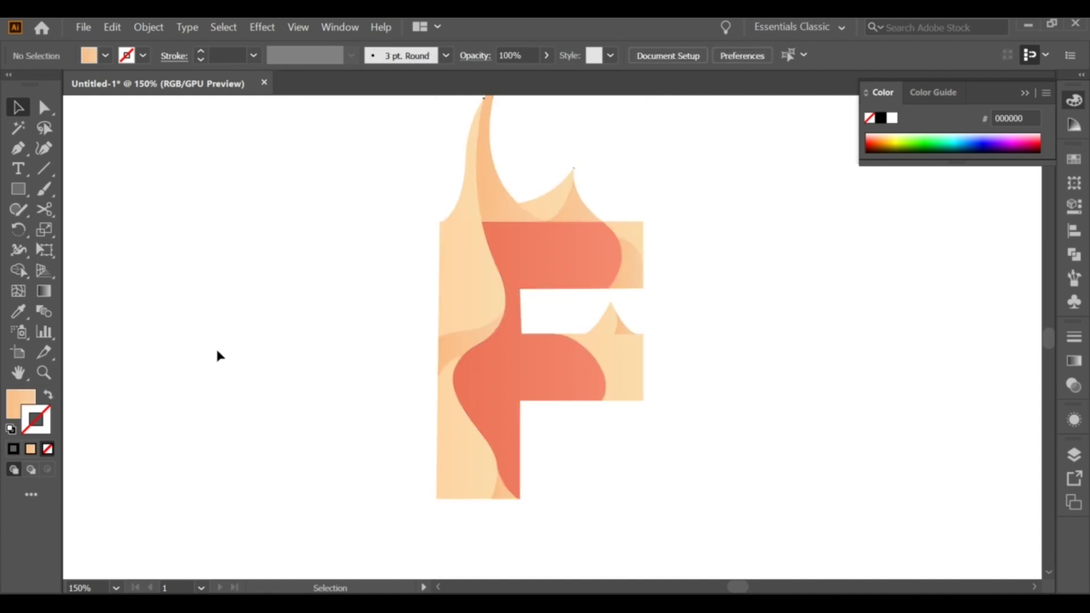
pyautogui.scroll(-1, 216, 345)
pyautogui.moveTo(219, 342); pyautogui.dragTo(355, 314)
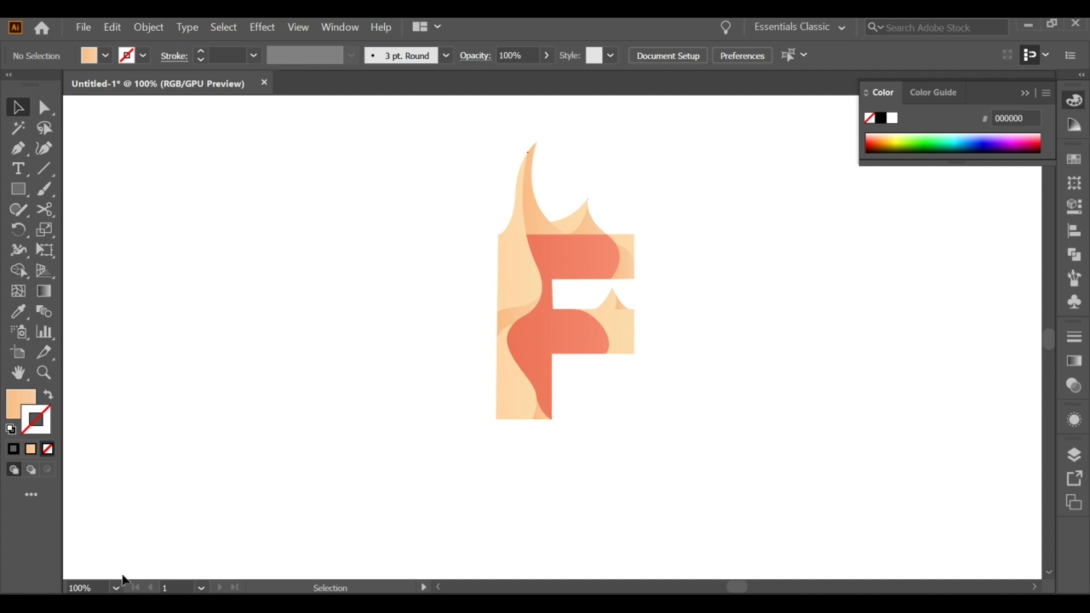
pyautogui.scroll(2, 523, 276)
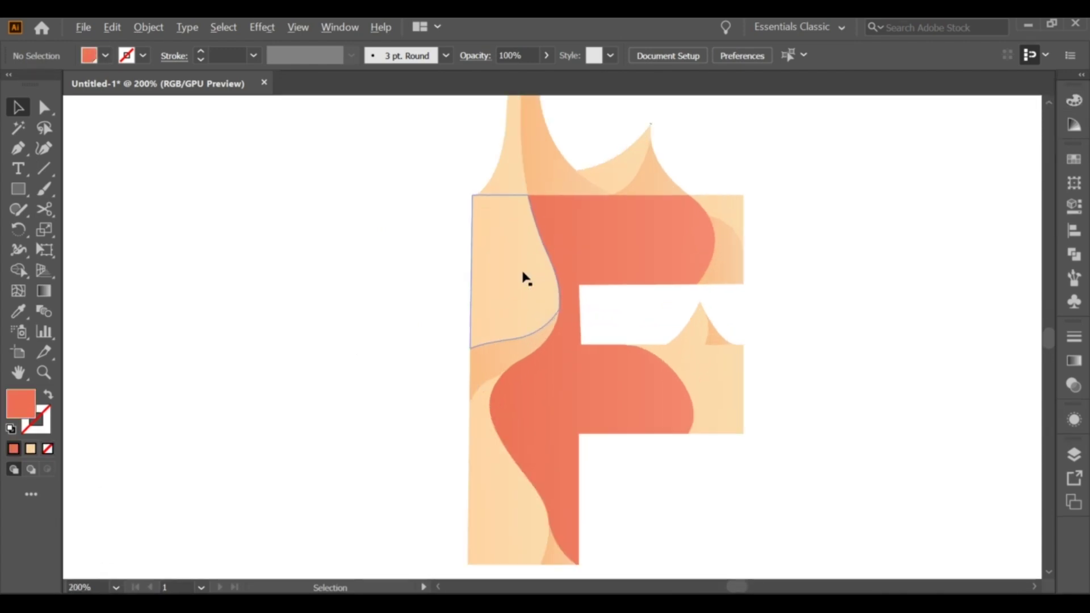
pyautogui.scroll(-1, 423, 293)
pyautogui.scroll(2, 426, 289)
pyautogui.scroll(-1, 398, 323)
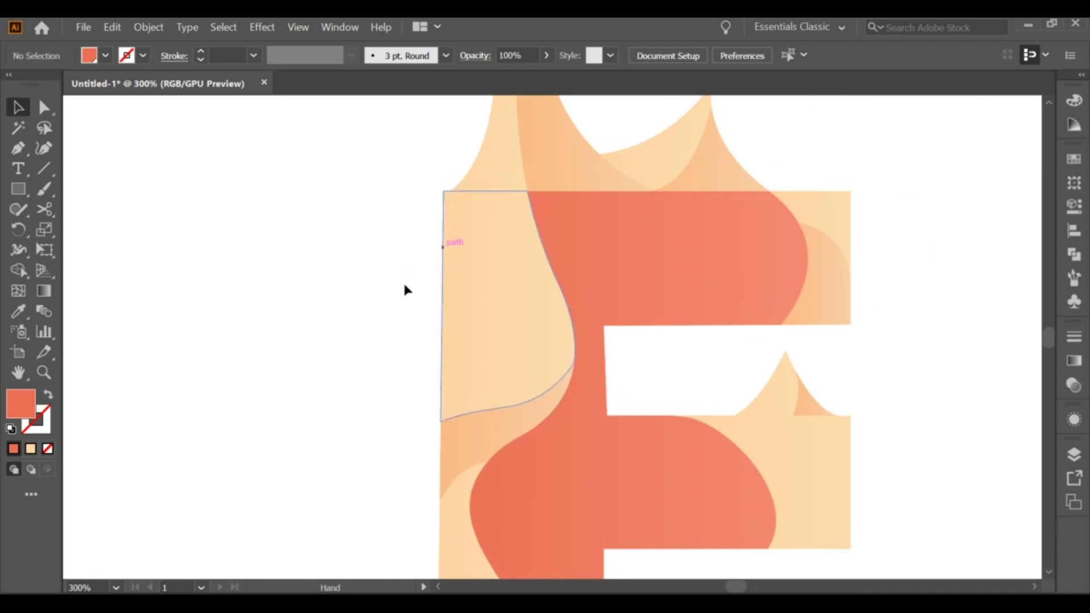
pyautogui.moveTo(19, 209)
pyautogui.mouseDown()
pyautogui.moveTo(76, 216)
pyautogui.moveTo(90, 230)
pyautogui.mouseUp()
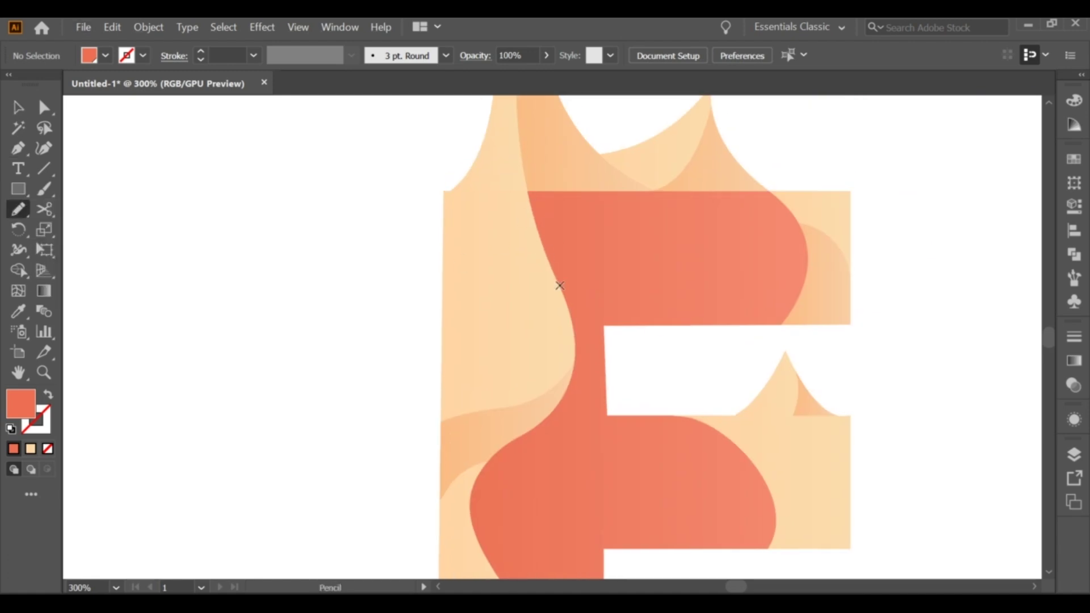
# Step: Draw a thin sliver along the flame tip and fill it orange
pyautogui.scroll(1, 542, 193)
pyautogui.scroll(-1, 537, 193)
pyautogui.scroll(5, 561, 221)
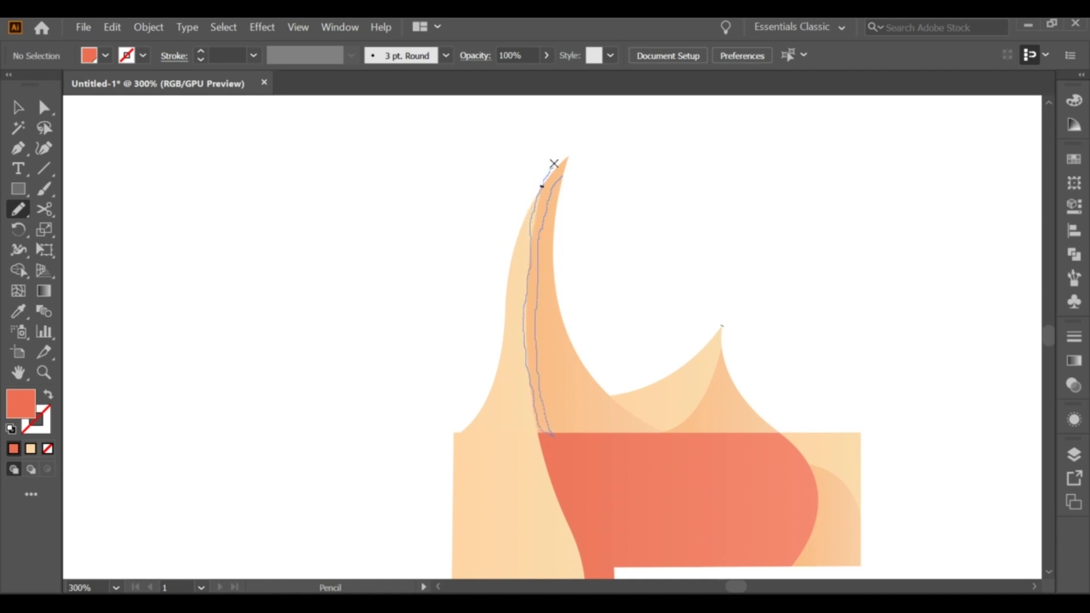
pyautogui.moveTo(562, 182); pyautogui.dragTo(561, 184)
pyautogui.doubleClick(19, 331)
pyautogui.press('Return')
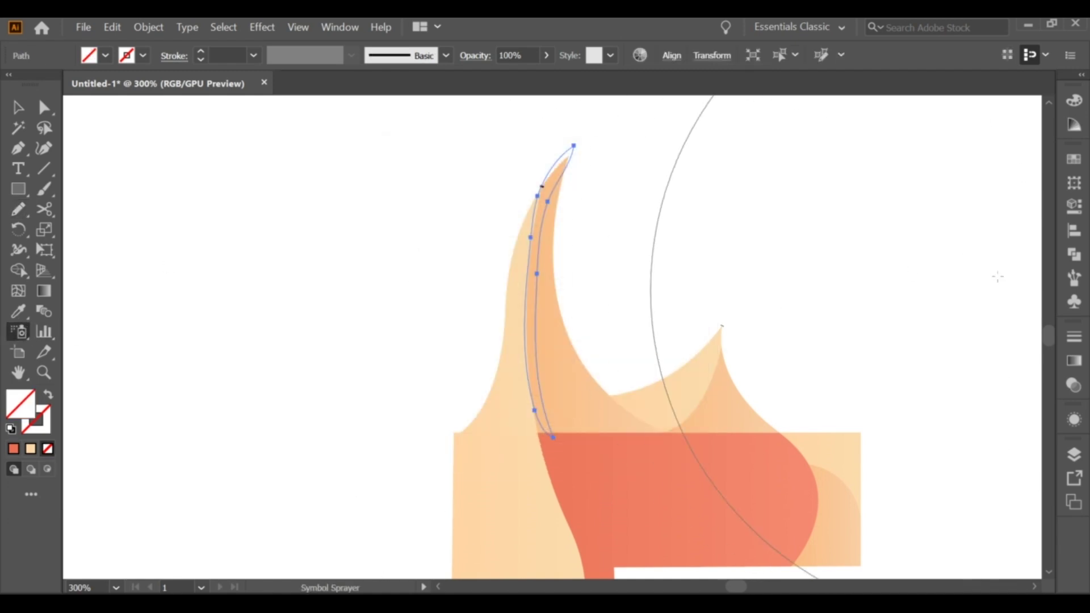
pyautogui.press('i')
pyautogui.click(1073, 159)
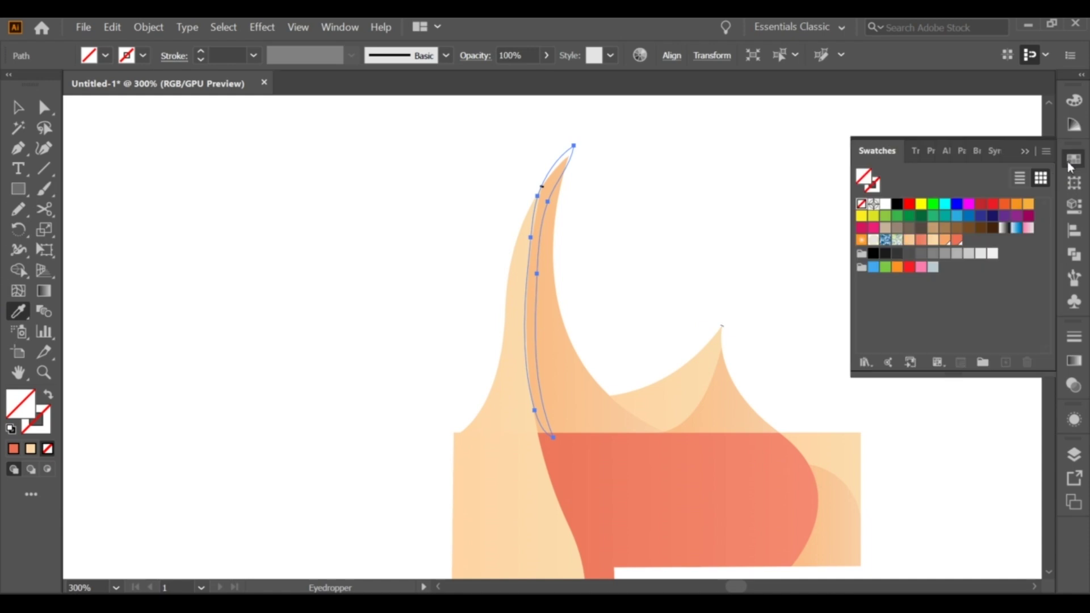
pyautogui.click(945, 240)
# Step: Trim the sliver's protruding tip and excess region against the large light flame
pyautogui.press('v')
pyautogui.rightClick(541, 261)
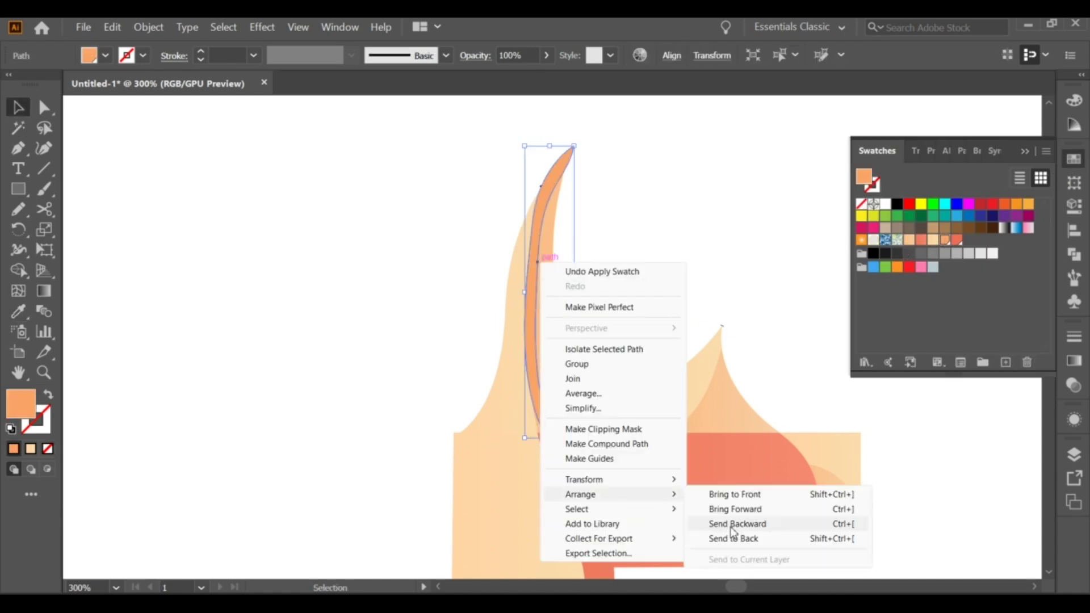
pyautogui.click(733, 527)
pyautogui.hotkey('ctrl', ']')
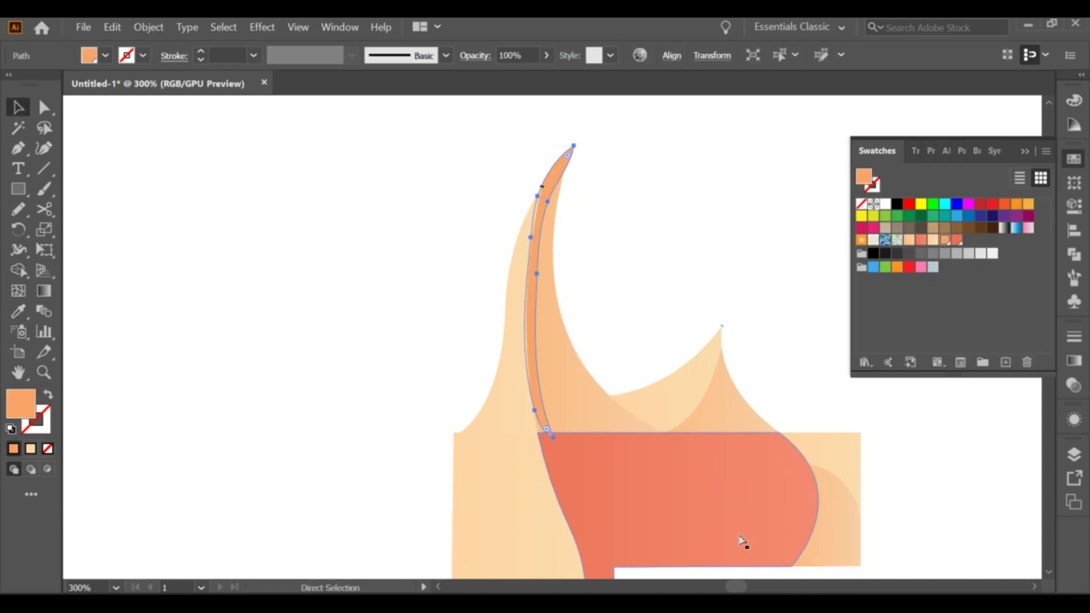
pyautogui.keyDown('shift'); pyautogui.click(630, 409); pyautogui.keyUp('shift')
pyautogui.hotkey('shift', 'm')
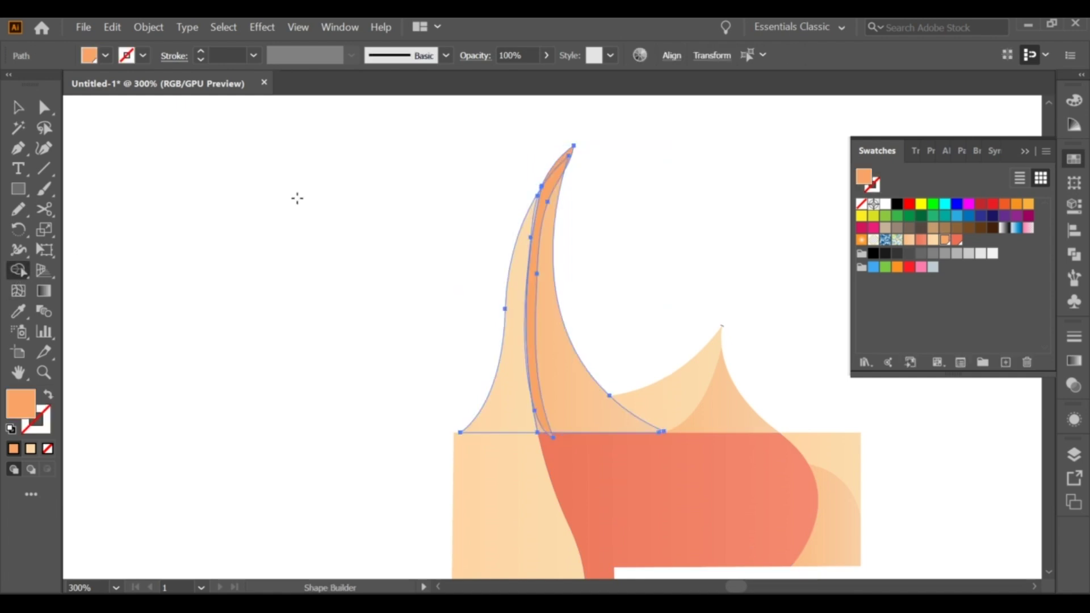
pyautogui.keyDown('alt'); pyautogui.click(566, 143); pyautogui.keyUp('alt')
pyautogui.press('v')
pyautogui.click(384, 308)
# Step: Reshape the sliver's bottom end so it meets the coral stem
pyautogui.click(529, 393)
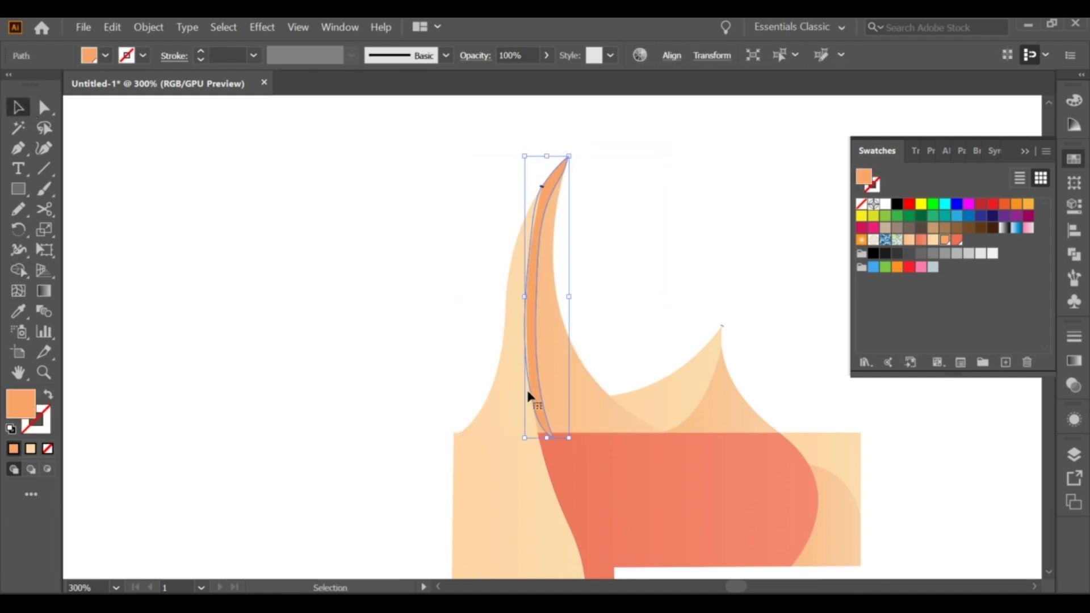
pyautogui.press('a')
pyautogui.moveTo(537, 409); pyautogui.dragTo(540, 437)
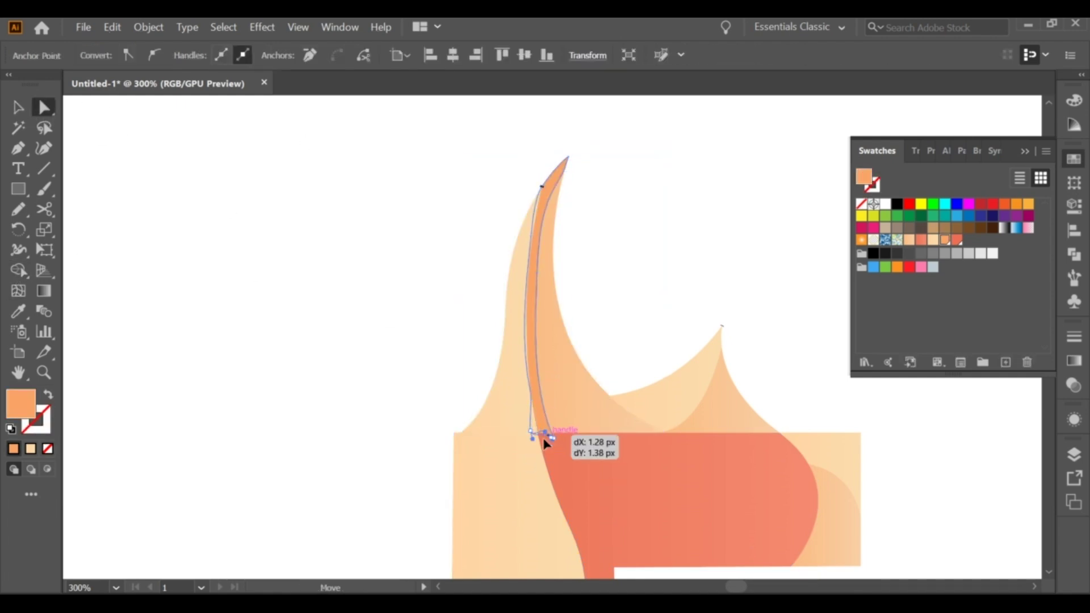
pyautogui.click(539, 428)
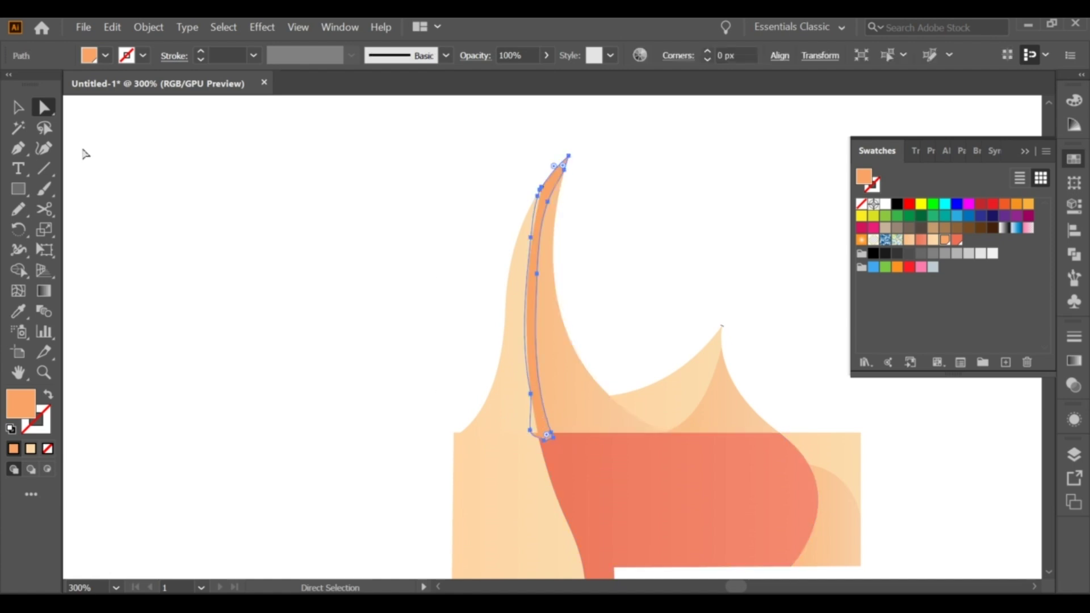
pyautogui.click(18, 108)
pyautogui.click(365, 343)
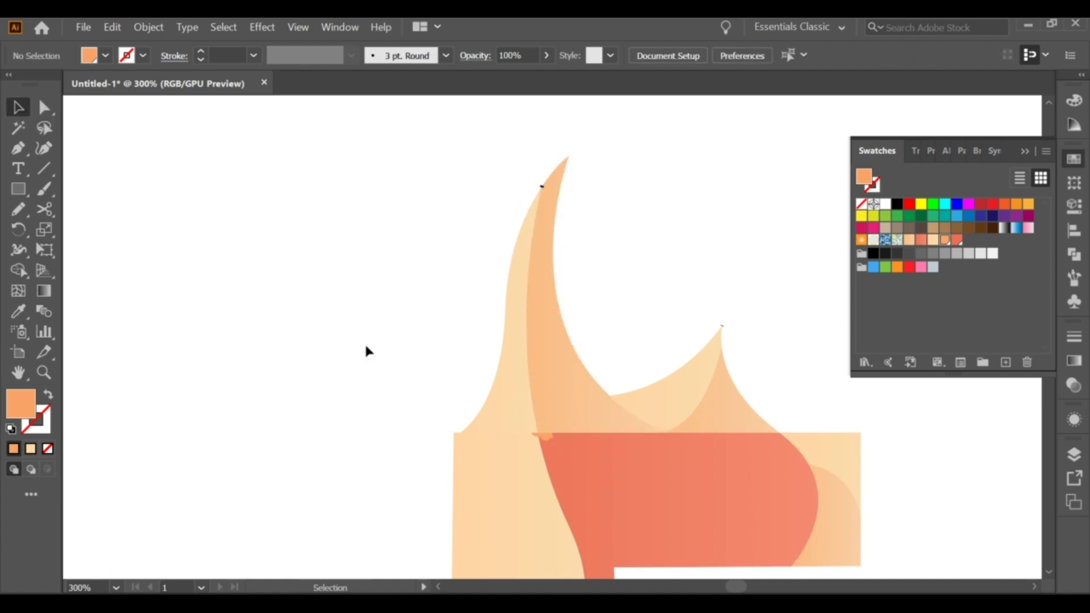
pyautogui.click(546, 438)
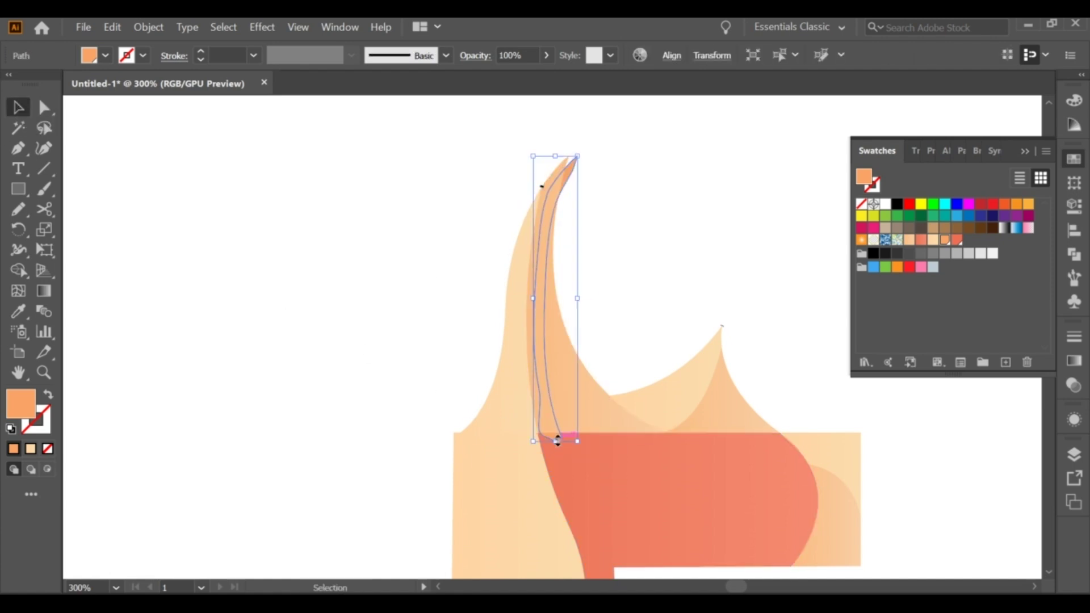
pyautogui.click(643, 318)
pyautogui.click(552, 444)
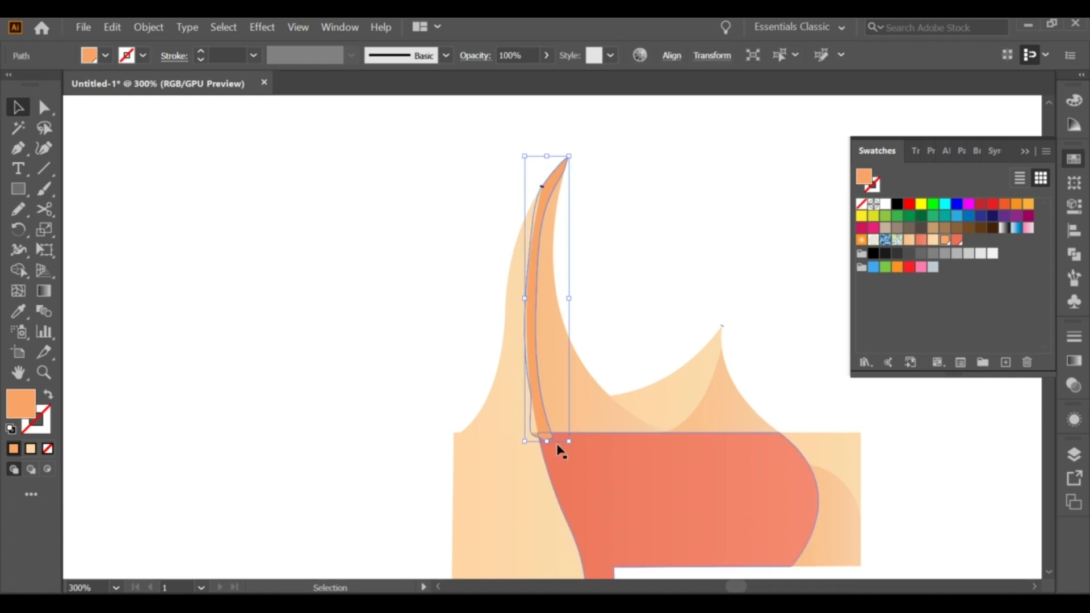
pyautogui.click(579, 455)
pyautogui.press('v')
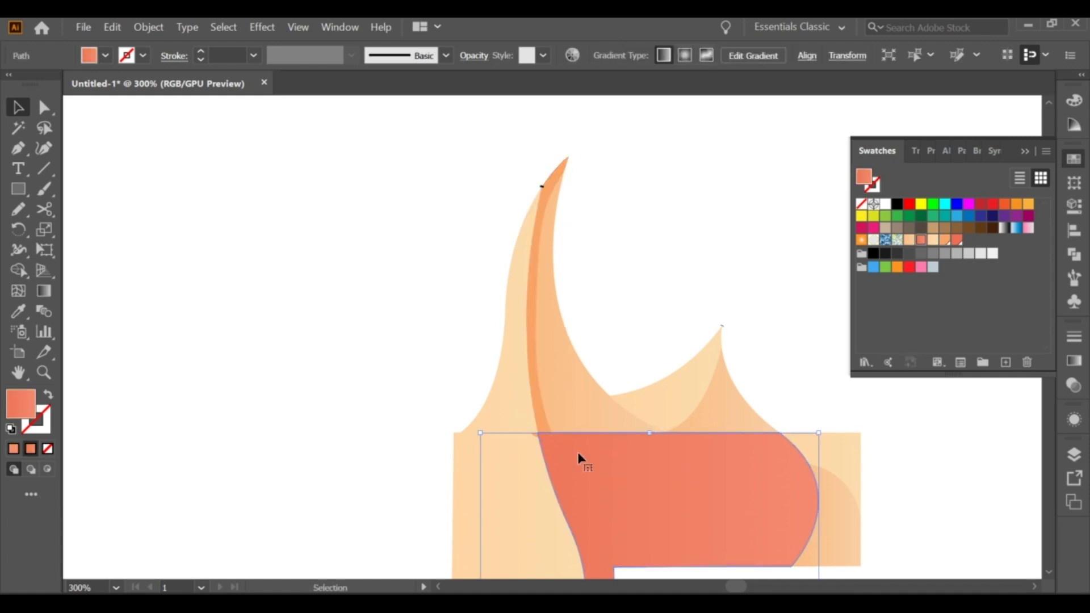
pyautogui.click(436, 364)
# Step: Nudge the corner anchor at the top of the stem to close the gap
pyautogui.hotkey('ctrl', '+')
pyautogui.hotkey('ctrl', '+')
pyautogui.press('a')
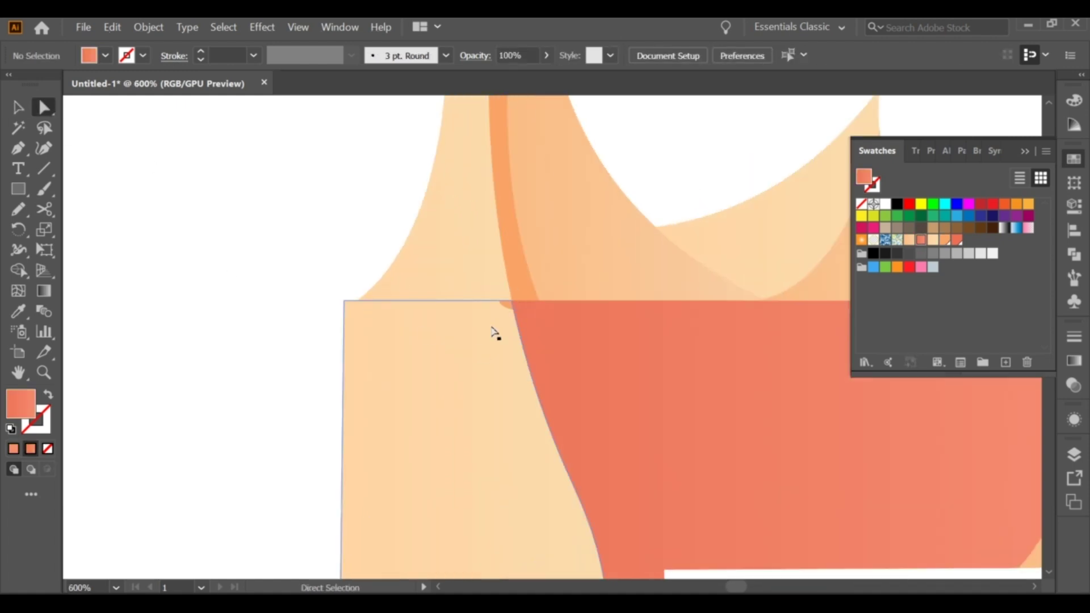
pyautogui.moveTo(505, 301); pyautogui.dragTo(510, 299)
pyautogui.click(355, 206)
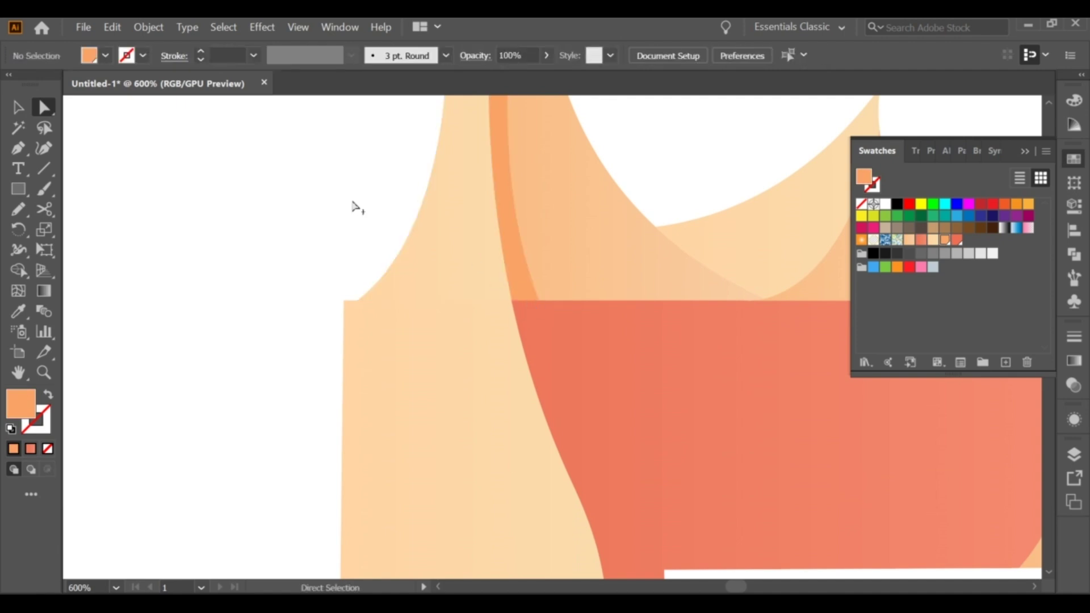
pyautogui.scroll(-5, 352, 208)
pyautogui.scroll(-2, 397, 227)
pyautogui.click(499, 260)
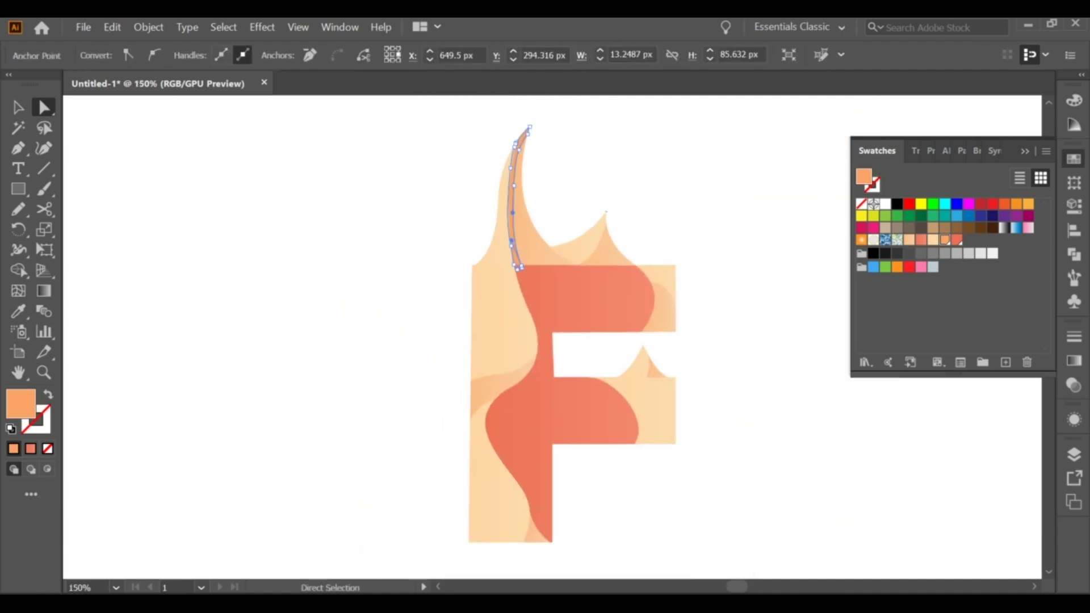
pyautogui.press('v')
pyautogui.click(372, 120)
# Step: Lower the thin flame sliver's opacity to 61% and deselect it
pyautogui.click(513, 204)
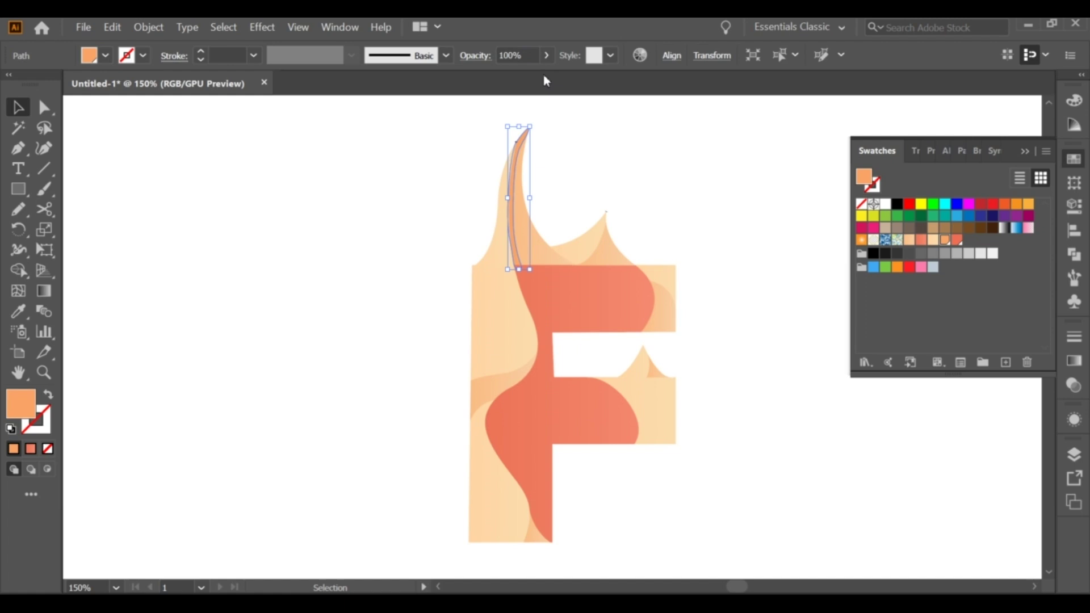
pyautogui.click(546, 55)
pyautogui.moveTo(544, 76); pyautogui.dragTo(529, 80)
pyautogui.click(451, 121)
pyautogui.scroll(-1, 437, 230)
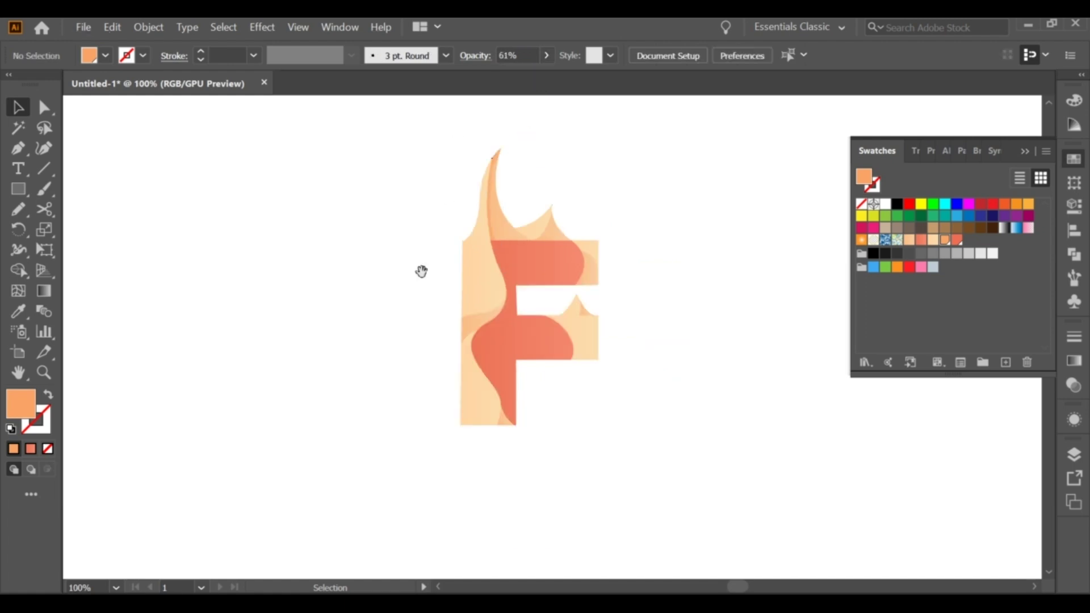
pyautogui.scroll(2, 456, 237)
pyautogui.scroll(1, 455, 238)
pyautogui.click(19, 209)
pyautogui.hscroll(3, 651, 158)
pyautogui.scroll(1, 651, 157)
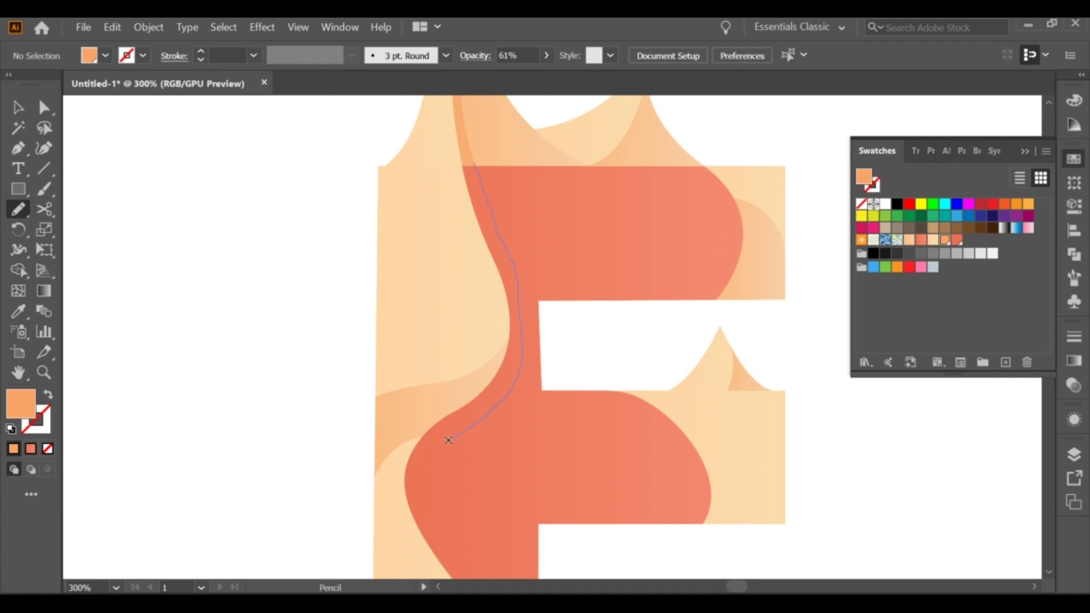
# Step: Sketch a freehand sliver down the stem's curved left edge and fill it coral
pyautogui.moveTo(421, 502); pyautogui.dragTo(435, 526)
pyautogui.scroll(-3, 463, 346)
pyautogui.hscroll(-1, 462, 346)
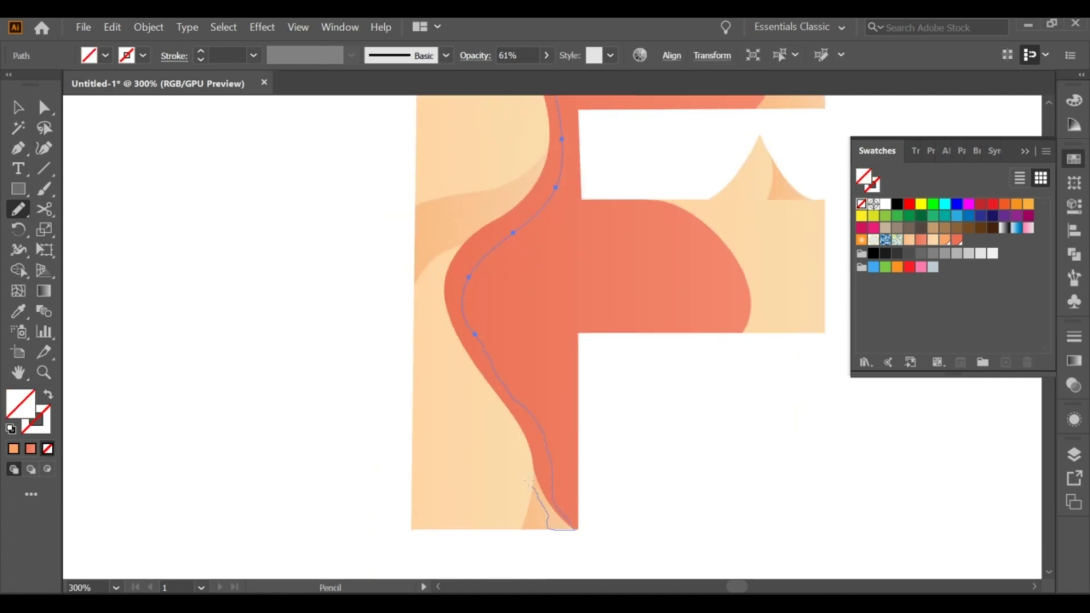
pyautogui.moveTo(520, 153); pyautogui.dragTo(538, 117)
pyautogui.moveTo(537, 117); pyautogui.dragTo(574, 368)
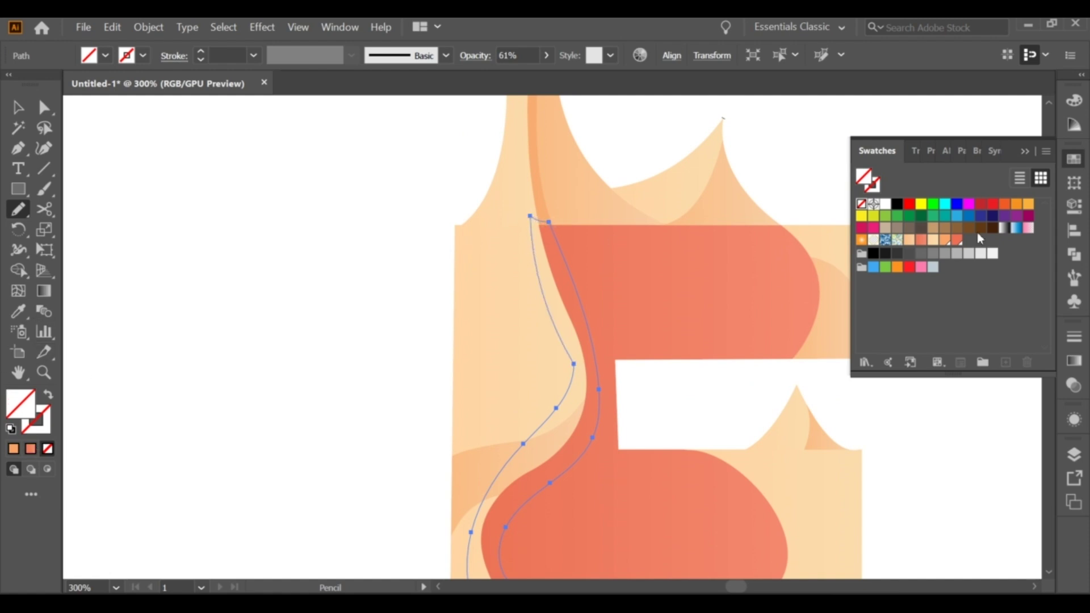
pyautogui.click(957, 239)
# Step: Reselect the new sliver, inspect its anchors, and enter and exit isolation mode
pyautogui.click(18, 107)
pyautogui.scroll(-1, 263, 142)
pyautogui.click(334, 228)
pyautogui.rightClick(466, 244)
pyautogui.click(669, 514)
pyautogui.press('a')
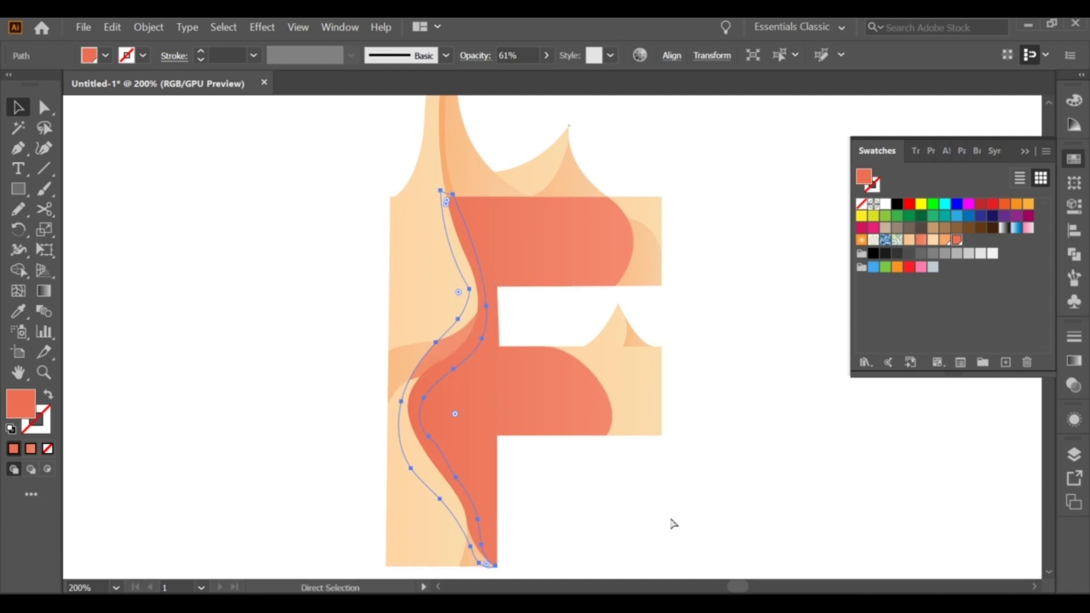
pyautogui.press('v')
pyautogui.click(800, 419)
pyautogui.doubleClick(451, 346)
pyautogui.doubleClick(290, 305)
# Step: Check the anchor points of the left peach shapes and the orange wave
pyautogui.click(406, 295)
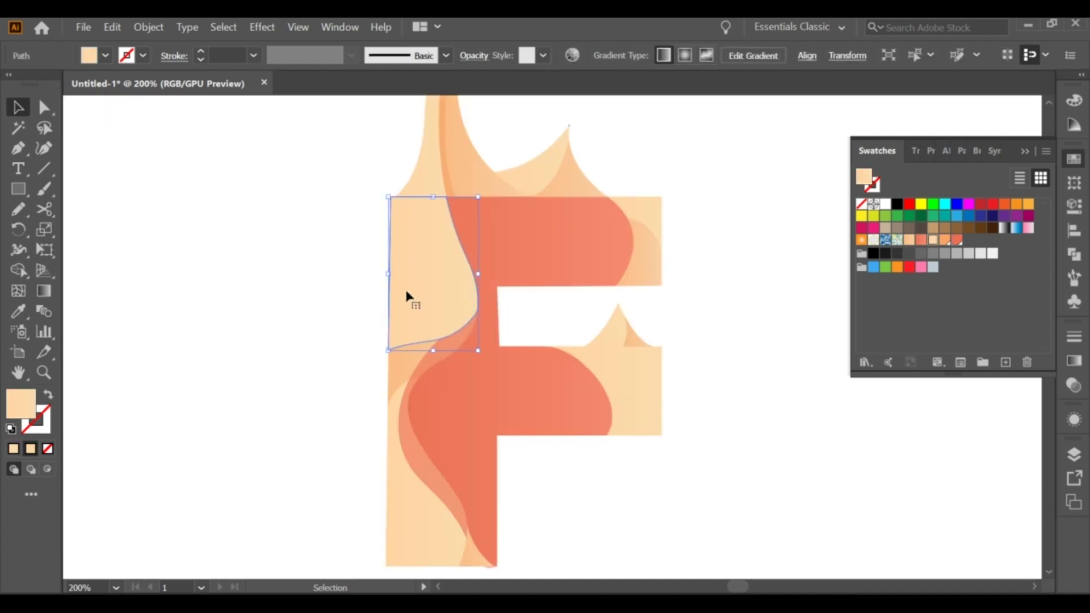
pyautogui.keyDown('shift'); pyautogui.click(402, 433); pyautogui.keyUp('shift')
pyautogui.press('a')
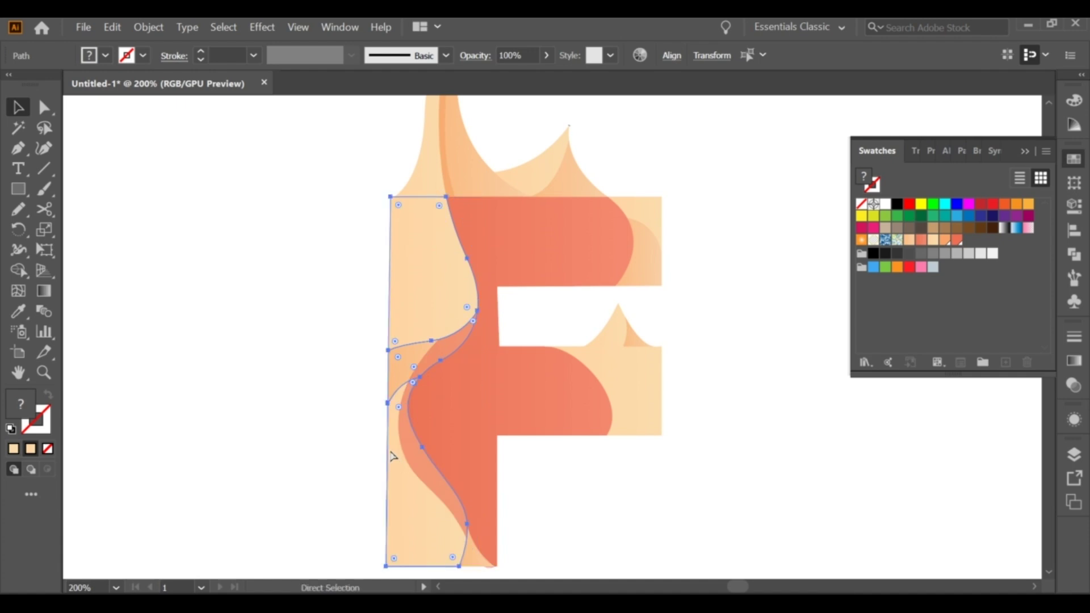
pyautogui.press('v')
pyautogui.click(333, 420)
pyautogui.click(401, 448)
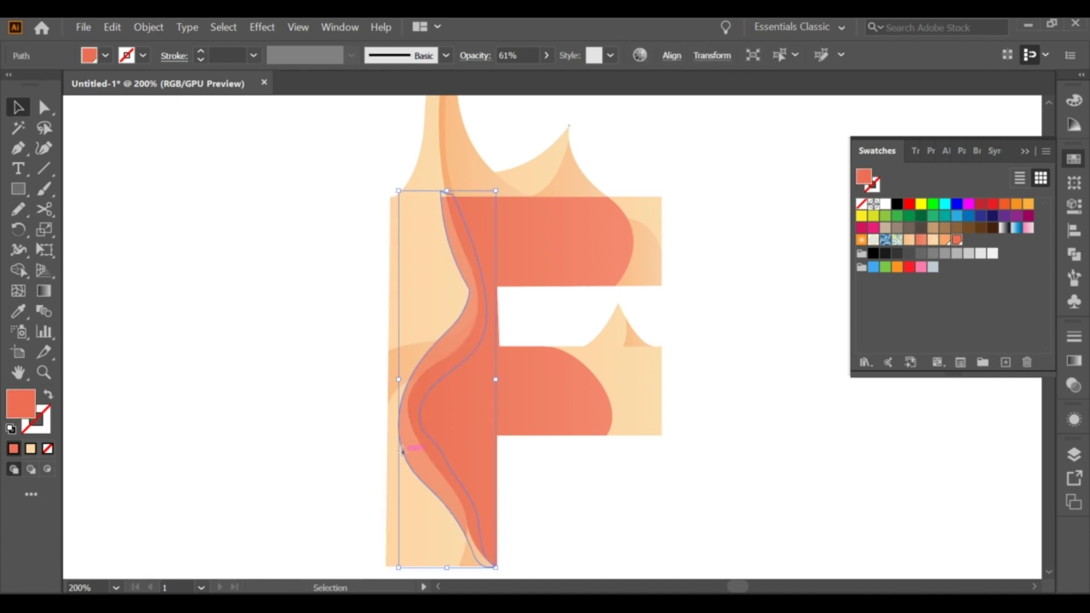
# Step: Bring the upper-left peach shape and the orange wave to the front
pyautogui.click(337, 324)
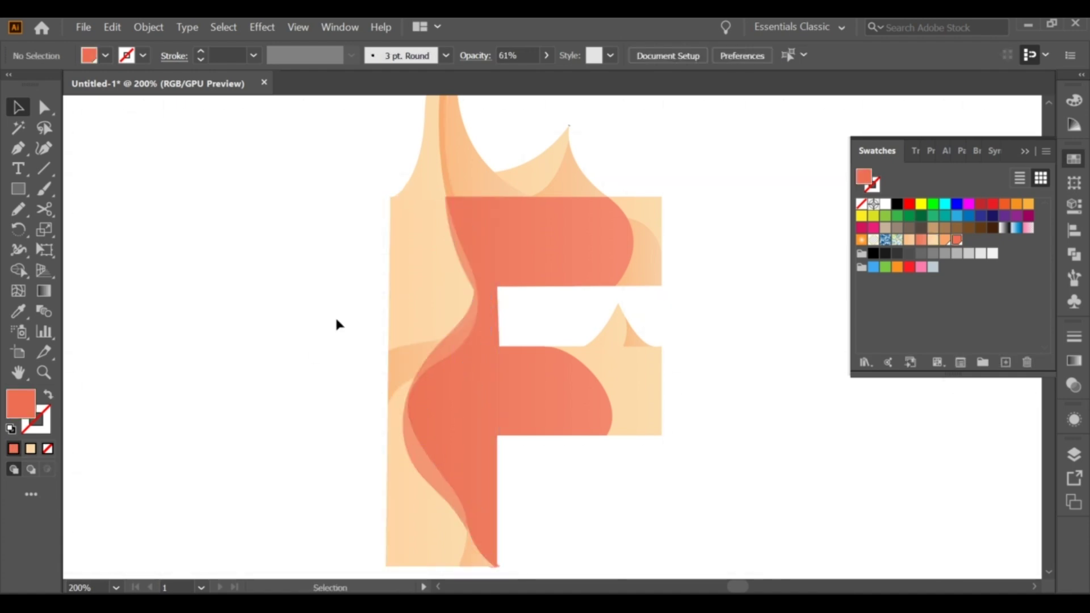
pyautogui.rightClick(447, 337)
pyautogui.click(700, 295)
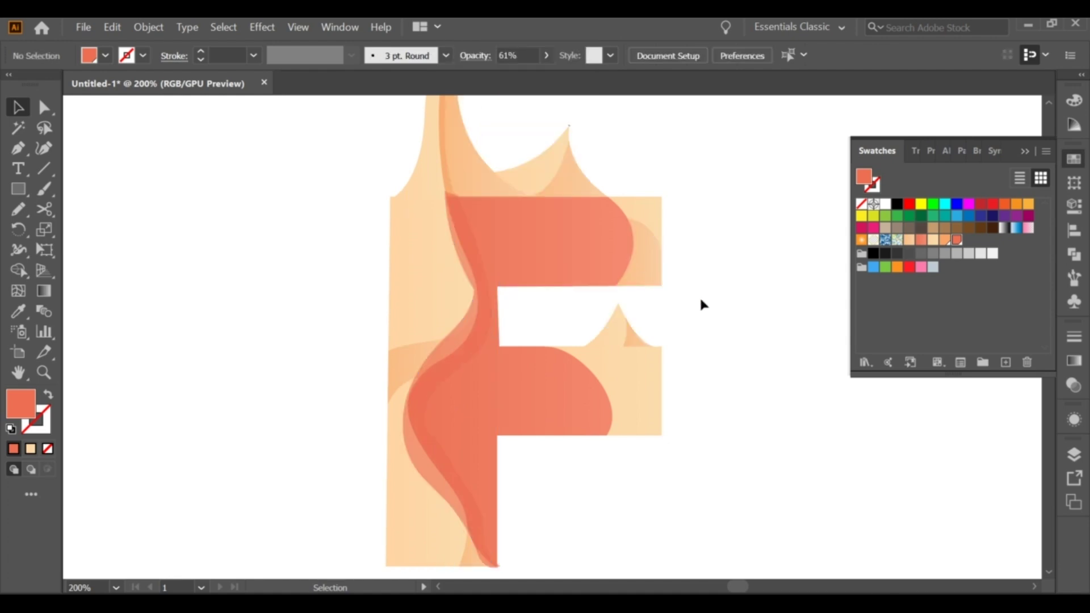
pyautogui.click(442, 325)
pyautogui.keyDown('shift'); pyautogui.click(405, 409); pyautogui.keyUp('shift')
pyautogui.rightClick(404, 425)
pyautogui.click(602, 255)
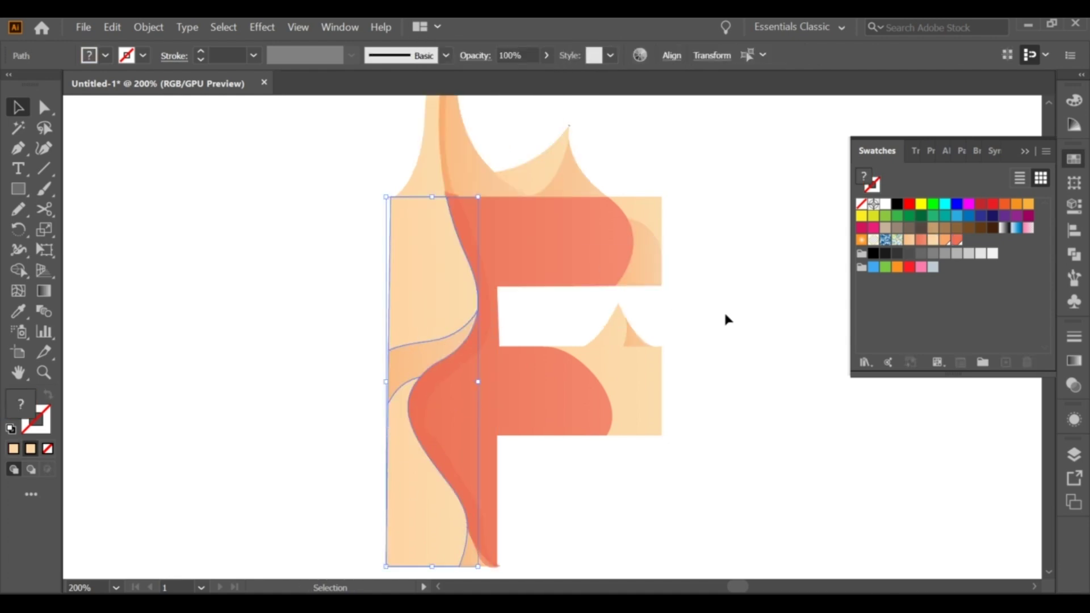
pyautogui.click(726, 320)
# Step: Merge a region of the coral F shape with Shape Builder
pyautogui.keyDown('alt'); pyautogui.scroll(3, 448, 226); pyautogui.keyUp('alt')
pyautogui.click(495, 299)
pyautogui.hotkey('shift', 'm')
pyautogui.click(477, 363)
pyautogui.press('a')
pyautogui.hotkey('ctrl', 'shift', 'a')
# Step: Bring the F's top-left into view and check the orange wave along its left side
pyautogui.moveTo(266, 183); pyautogui.dragTo(173, 137)
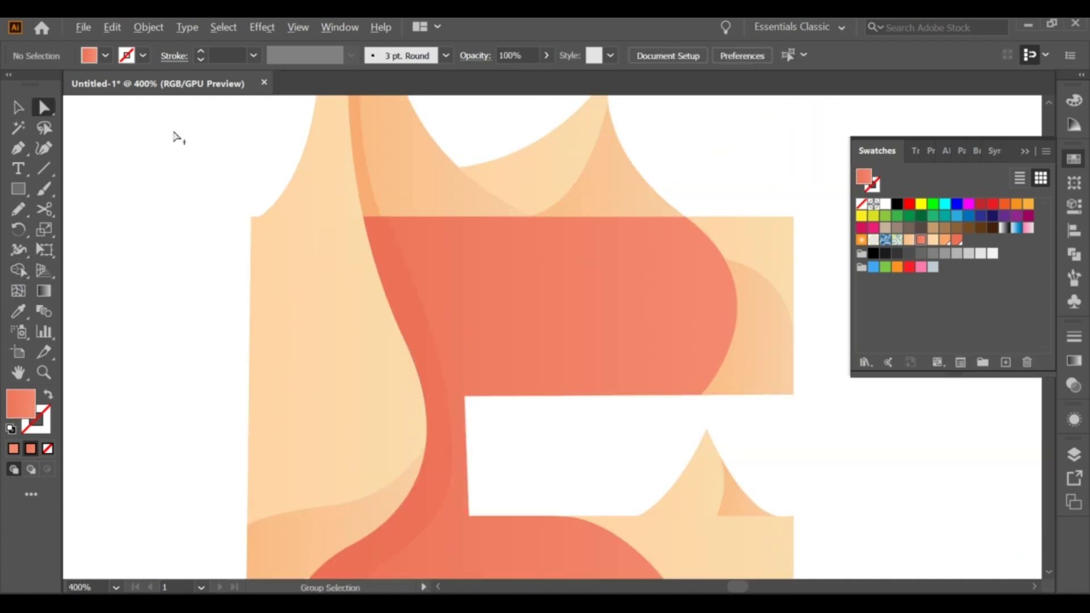
pyautogui.keyDown('alt'); pyautogui.scroll(-3, 414, 261); pyautogui.keyUp('alt')
pyautogui.keyDown('alt'); pyautogui.scroll(-1, 297, 285); pyautogui.keyUp('alt')
pyautogui.click(433, 292)
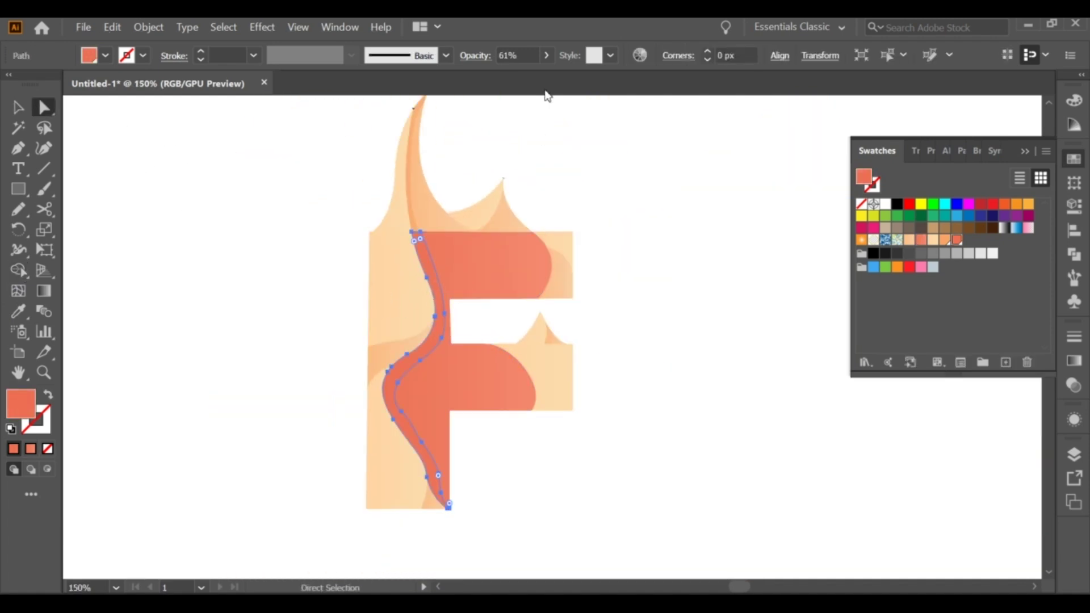
pyautogui.click(590, 125)
pyautogui.keyDown('alt'); pyautogui.scroll(-1, 599, 290); pyautogui.keyUp('alt')
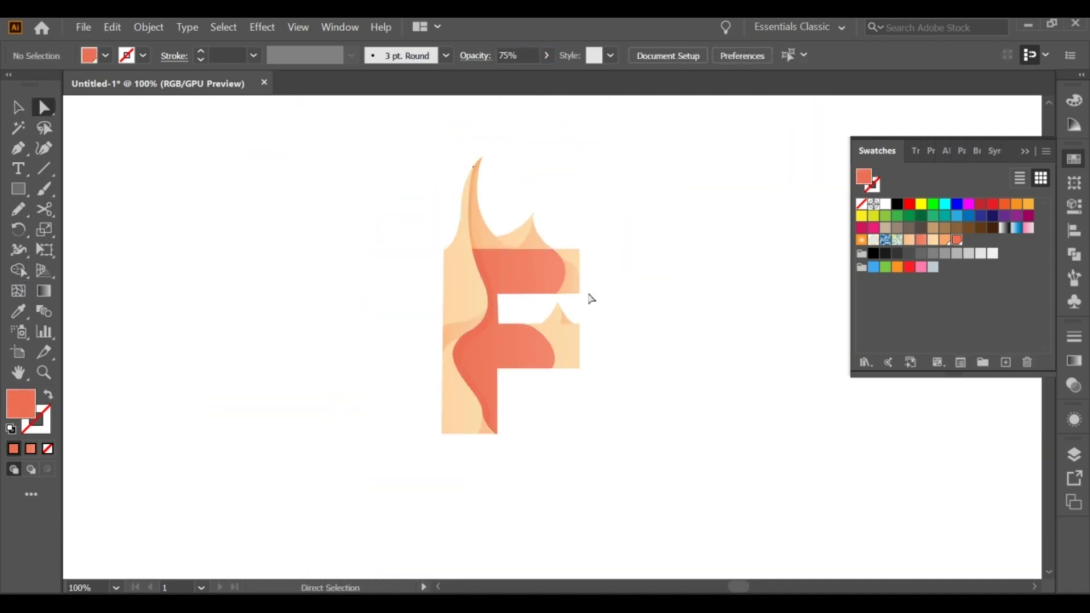
pyautogui.keyDown('alt'); pyautogui.scroll(1, 596, 289); pyautogui.keyUp('alt')
pyautogui.keyDown('alt'); pyautogui.scroll(1, 583, 302); pyautogui.keyUp('alt')
# Step: Adjust the opacity of the wave path along the stem and recentre the F
pyautogui.press('v')
pyautogui.click(524, 262)
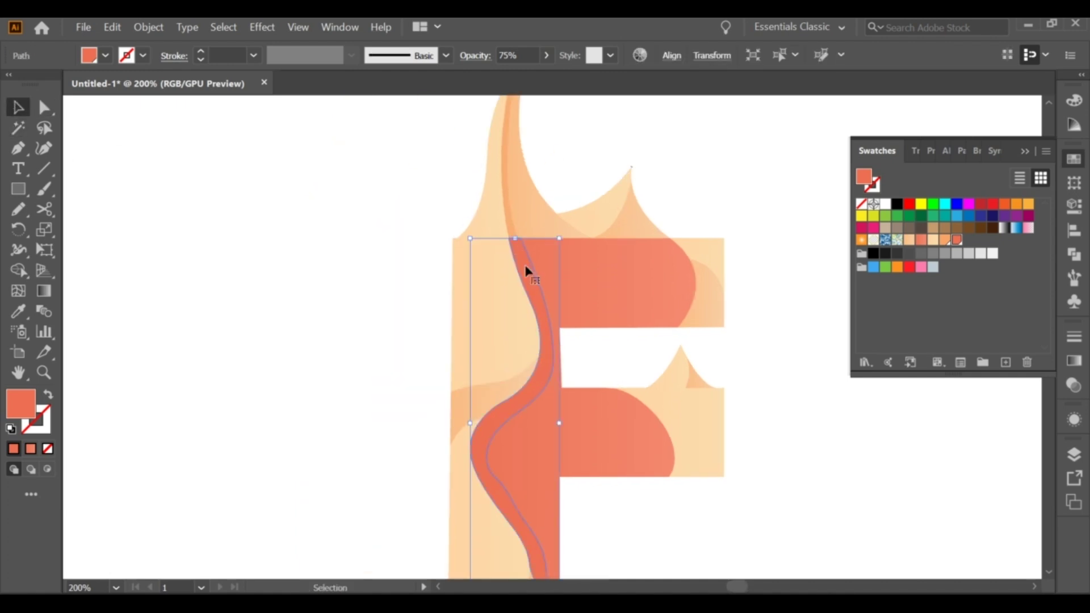
pyautogui.click(519, 52)
pyautogui.click(359, 160)
pyautogui.keyDown('alt'); pyautogui.scroll(-3, 396, 271); pyautogui.keyUp('alt')
pyautogui.moveTo(397, 270); pyautogui.dragTo(465, 336)
pyautogui.keyDown('alt'); pyautogui.scroll(1, 494, 330); pyautogui.keyUp('alt')
pyautogui.keyDown('alt'); pyautogui.scroll(2, 495, 339); pyautogui.keyUp('alt')
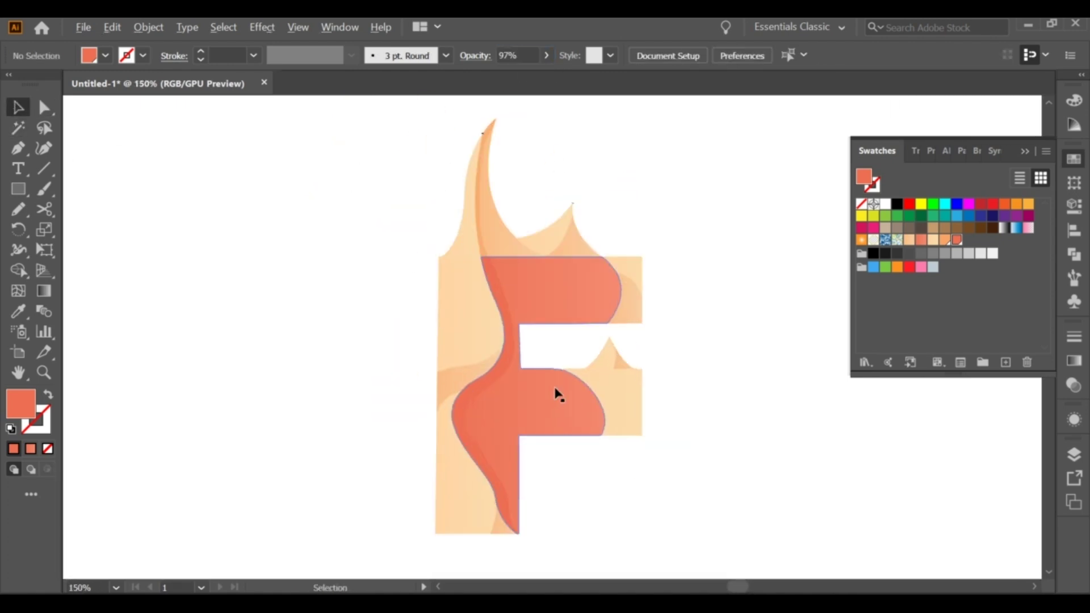
pyautogui.keyDown('alt'); pyautogui.scroll(2, 554, 394); pyautogui.keyUp('alt')
# Step: Pencil a curved sliver along the lower arm's right edge, lowering the Pencil smoothness
pyautogui.click(18, 208)
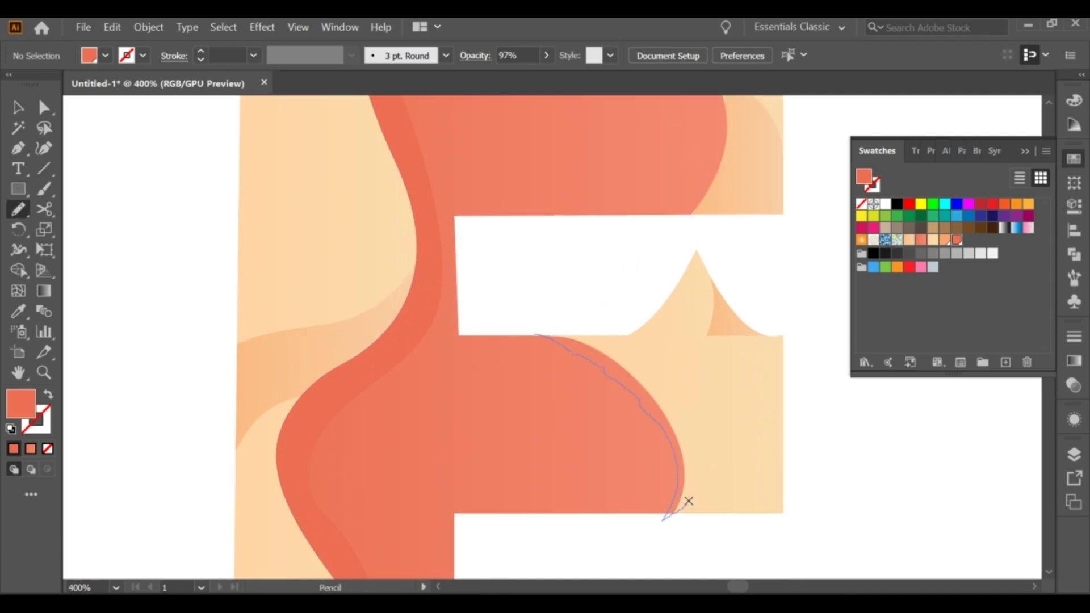
pyautogui.moveTo(599, 335); pyautogui.dragTo(535, 335)
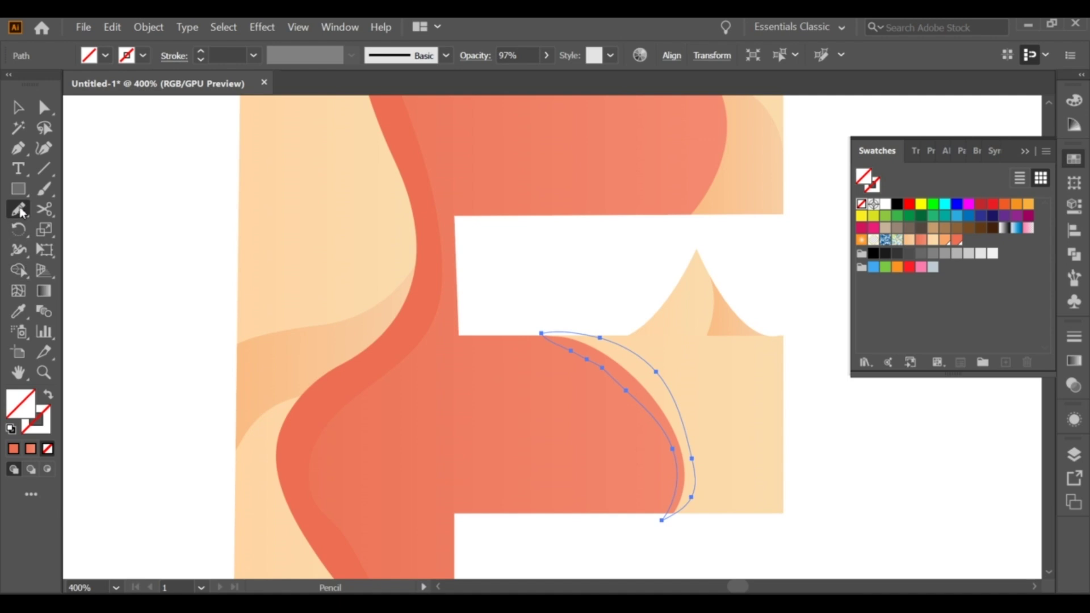
pyautogui.doubleClick(18, 209)
pyautogui.click(689, 197)
pyautogui.click(642, 435)
# Step: Fill the lower-arm sliver with darker coral and merge it into the F with Shape Builder
pyautogui.click(18, 311)
pyautogui.click(417, 220)
pyautogui.click(18, 107)
pyautogui.keyDown('shift'); pyautogui.click(628, 428); pyautogui.keyUp('shift')
pyautogui.click(18, 270)
pyautogui.click(577, 350)
pyautogui.press('v')
pyautogui.click(226, 212)
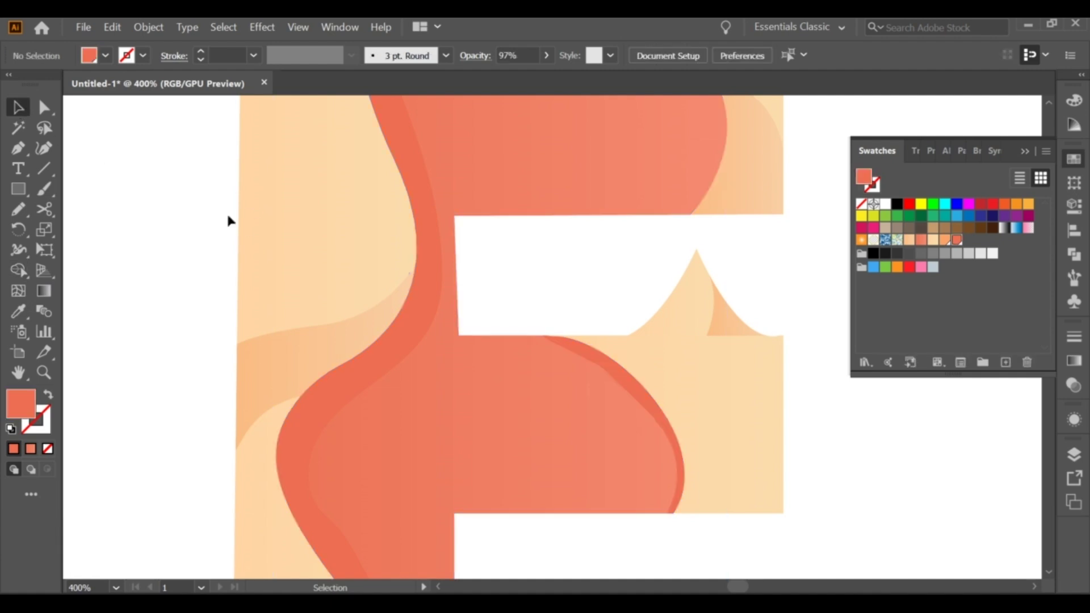
# Step: Pencil a closed sliver at the upper arm's right end, sampling the dark stripe's coral
pyautogui.hotkey('ctrl', '-')
pyautogui.hotkey('ctrl', '+')
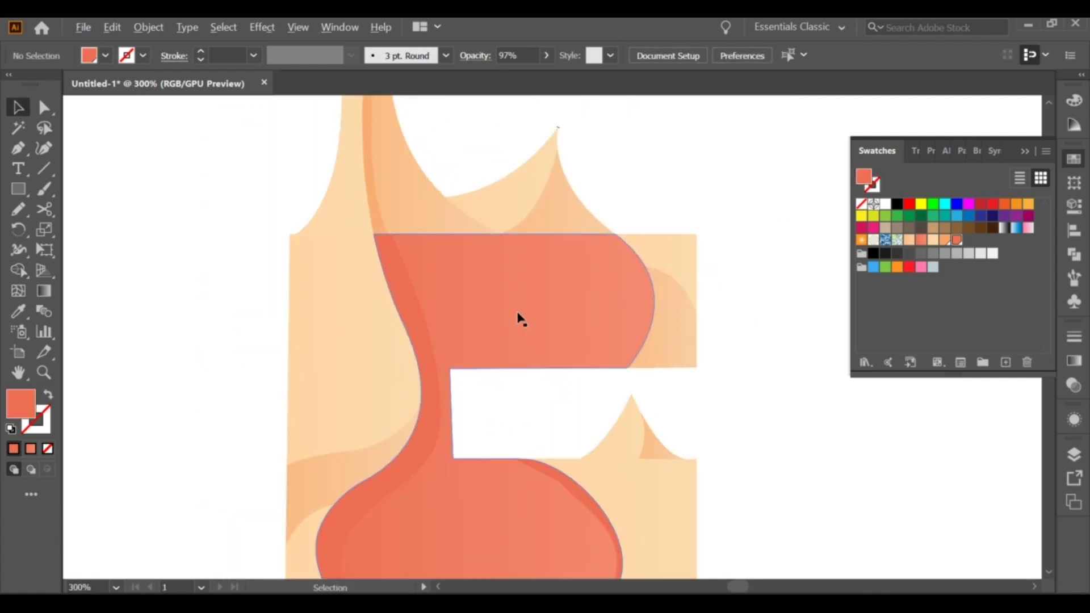
pyautogui.click(18, 209)
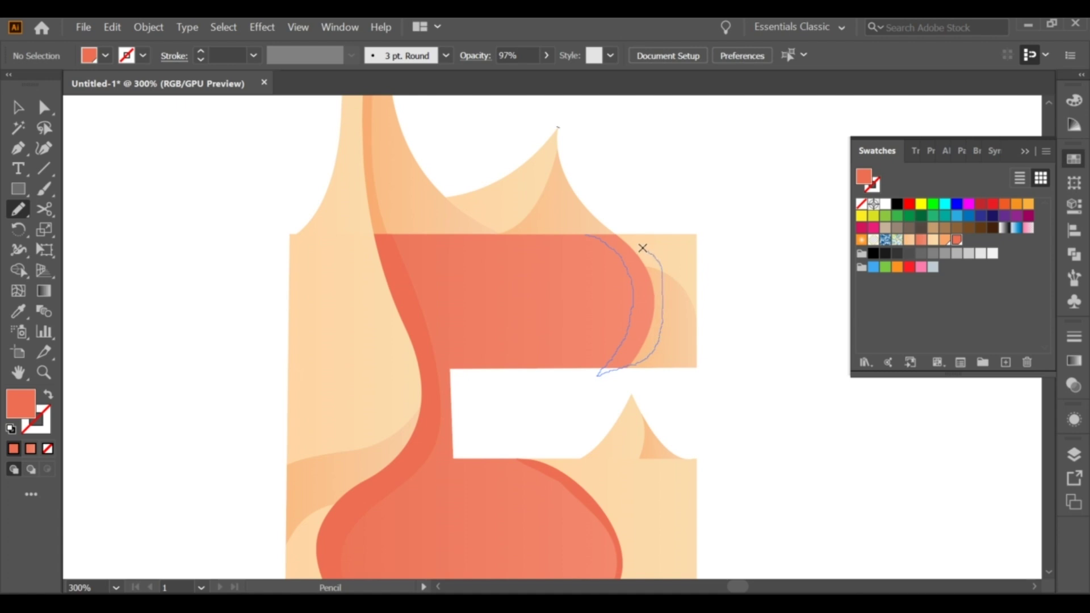
pyautogui.moveTo(586, 235); pyautogui.dragTo(584, 231)
pyautogui.press('i')
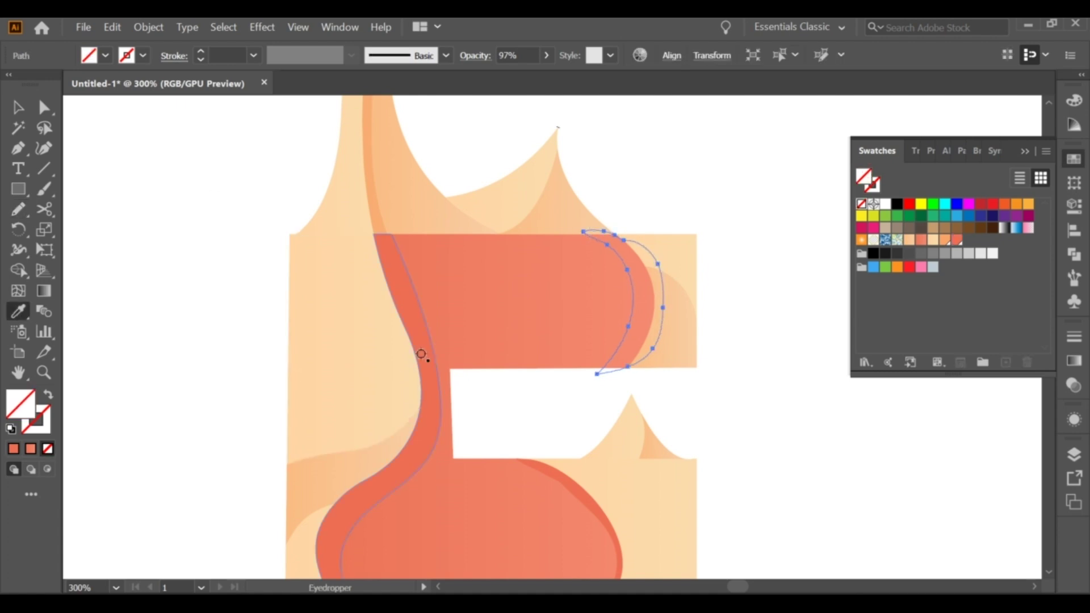
pyautogui.click(425, 352)
pyautogui.press('v')
pyautogui.scroll(-3, 714, 315)
# Step: Change the stacking order of the dark coral upper-arm sliver
pyautogui.rightClick(609, 389)
pyautogui.click(774, 334)
pyautogui.moveTo(760, 346); pyautogui.dragTo(760, 408)
pyautogui.click(676, 221)
pyautogui.rightClick(676, 221)
pyautogui.click(862, 472)
pyautogui.click(802, 383)
# Step: Merge the upper-arm sliver into the large coral shape with Shape Builder, then view the whole F
pyautogui.click(629, 266)
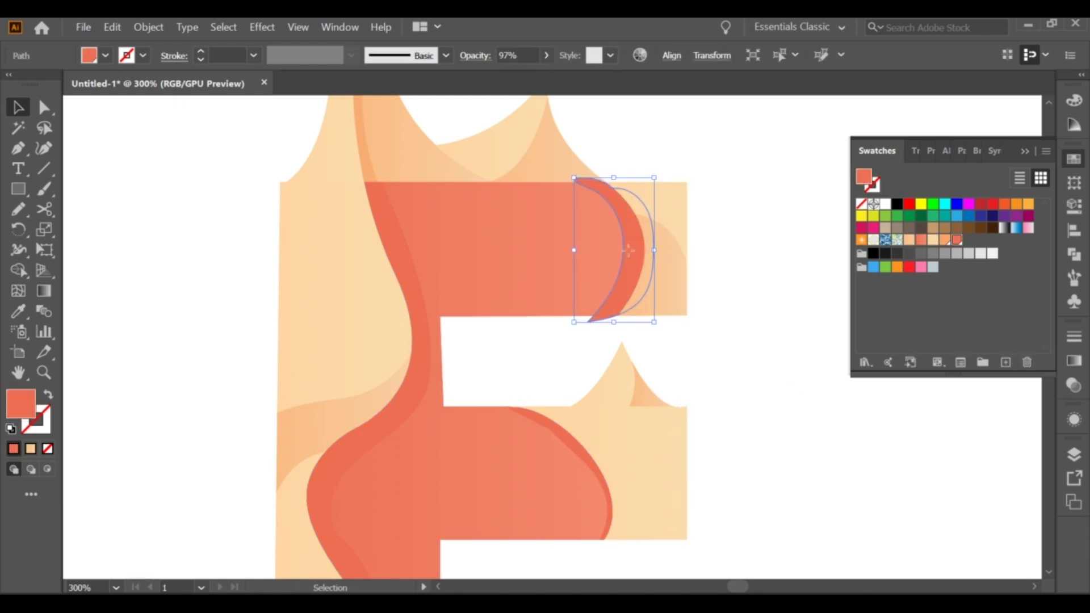
pyautogui.keyDown('shift'); pyautogui.click(591, 267); pyautogui.keyUp('shift')
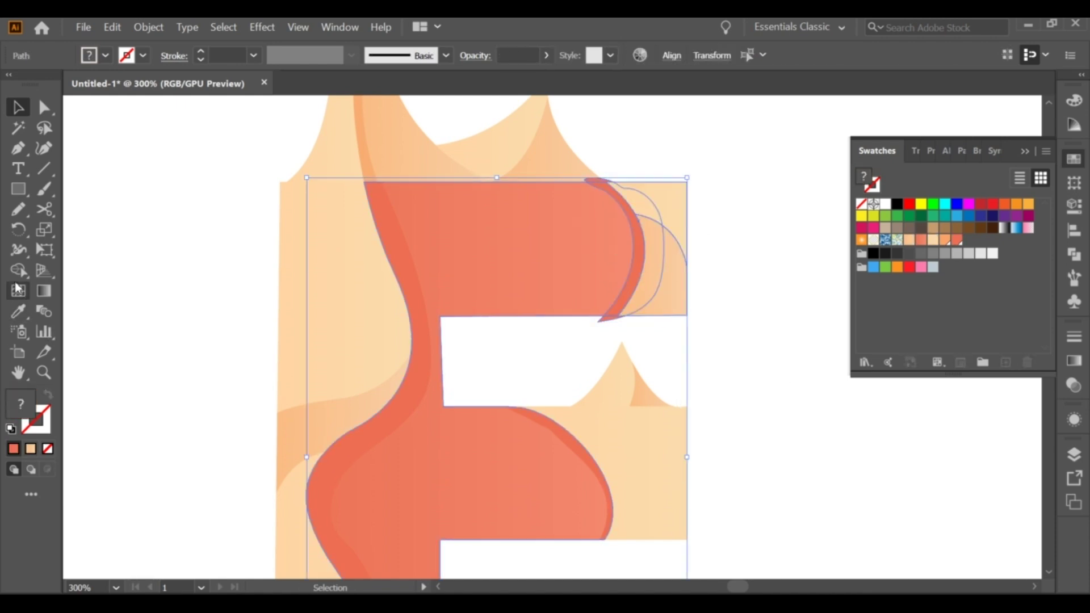
pyautogui.hotkey('shift', 'm')
pyautogui.moveTo(603, 321); pyautogui.dragTo(596, 178)
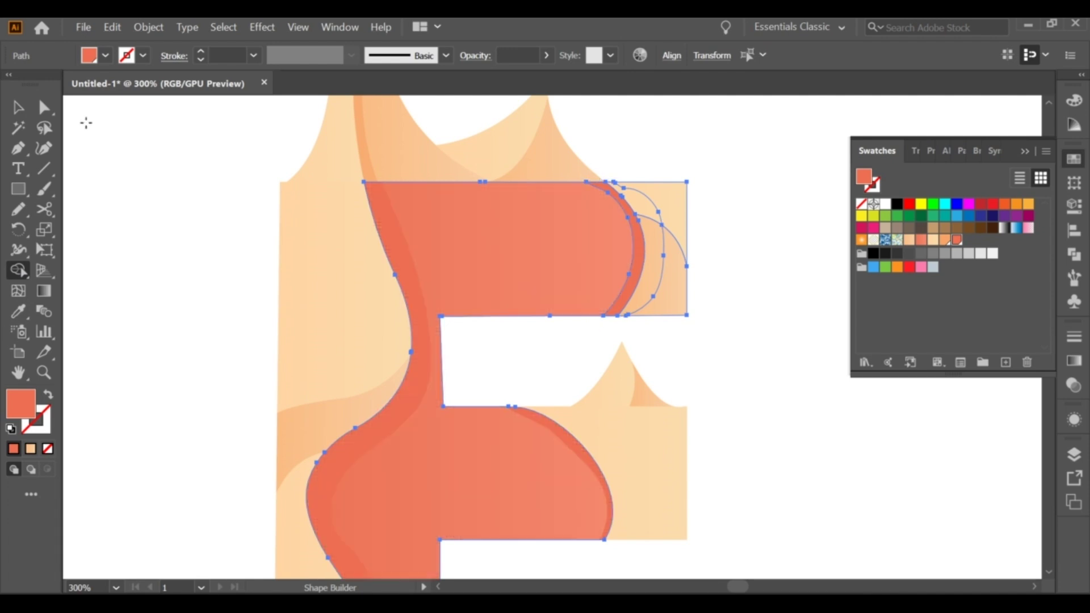
pyautogui.press('v')
pyautogui.click(104, 135)
pyautogui.hotkey('ctrl', '-')
pyautogui.hotkey('ctrl', '-')
pyautogui.scroll(-1, 390, 293)
pyautogui.scroll(-2, 389, 293)
pyautogui.scroll(1, 382, 297)
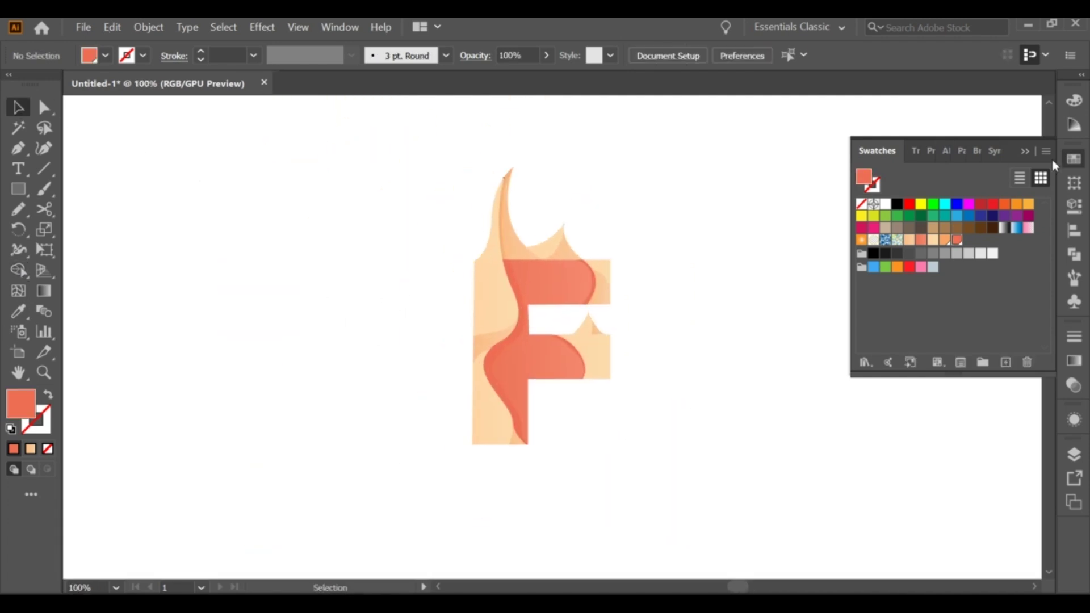